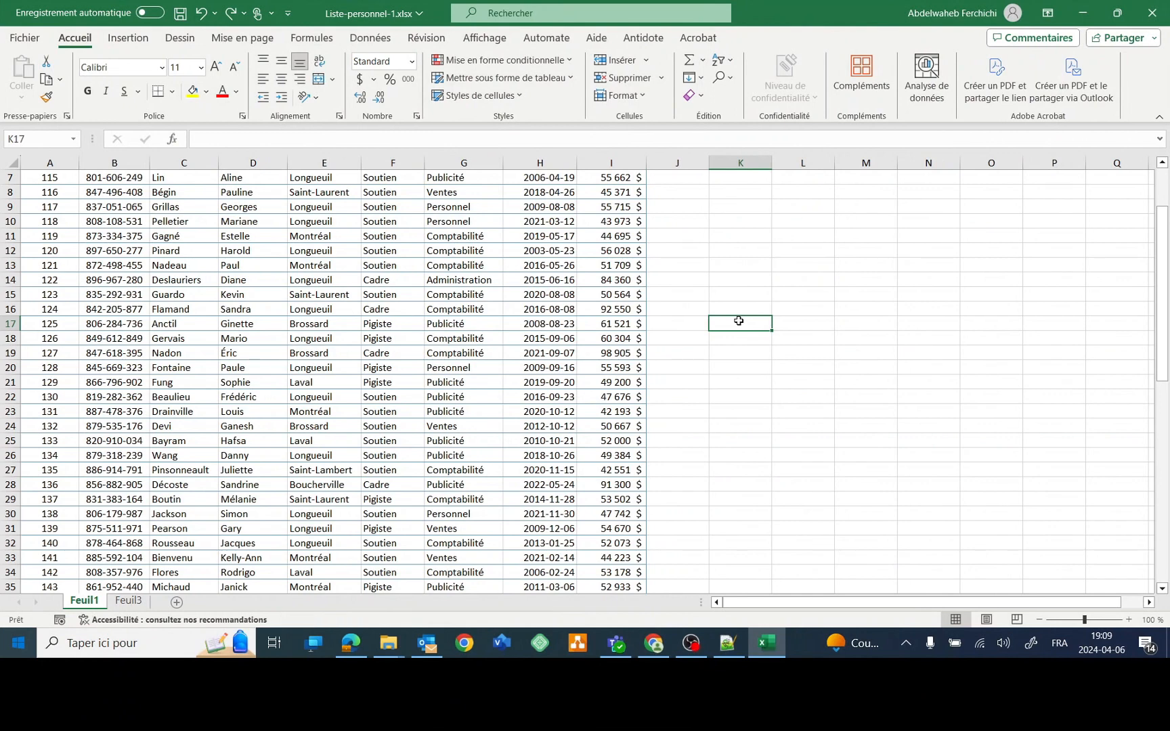
- Add 'Texte' on a second line below Comptabilité inside cell G11
double_click(486, 236)
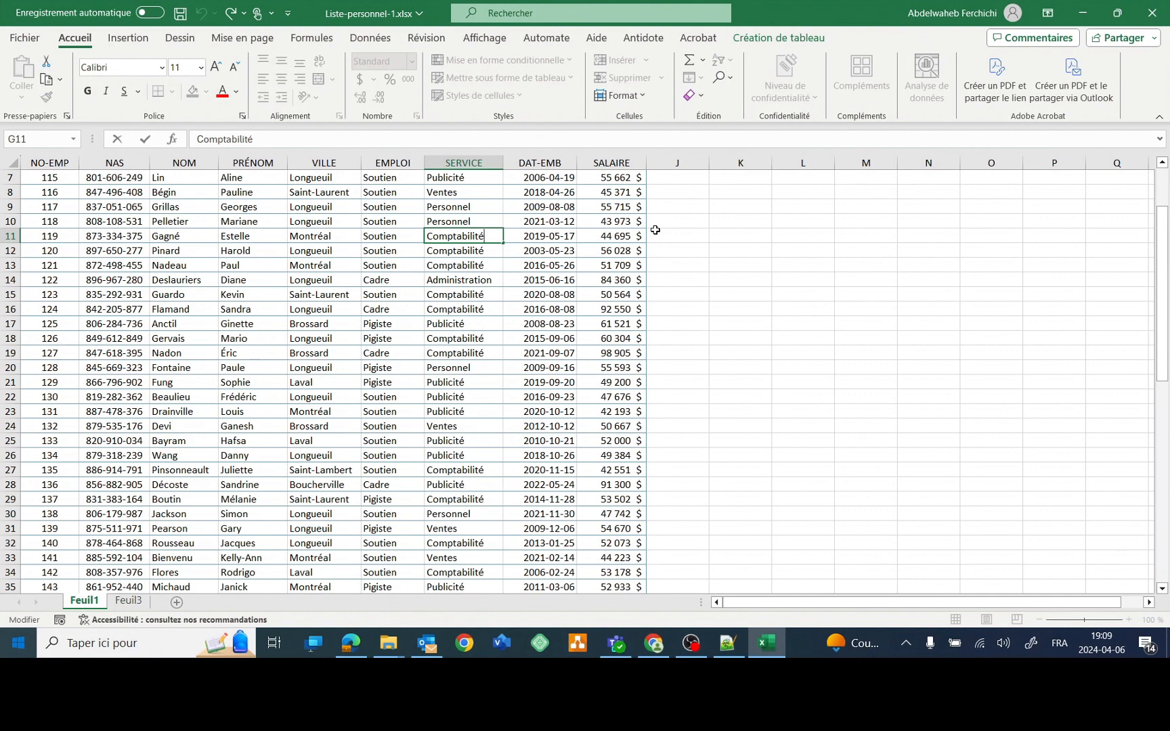
key(Return)
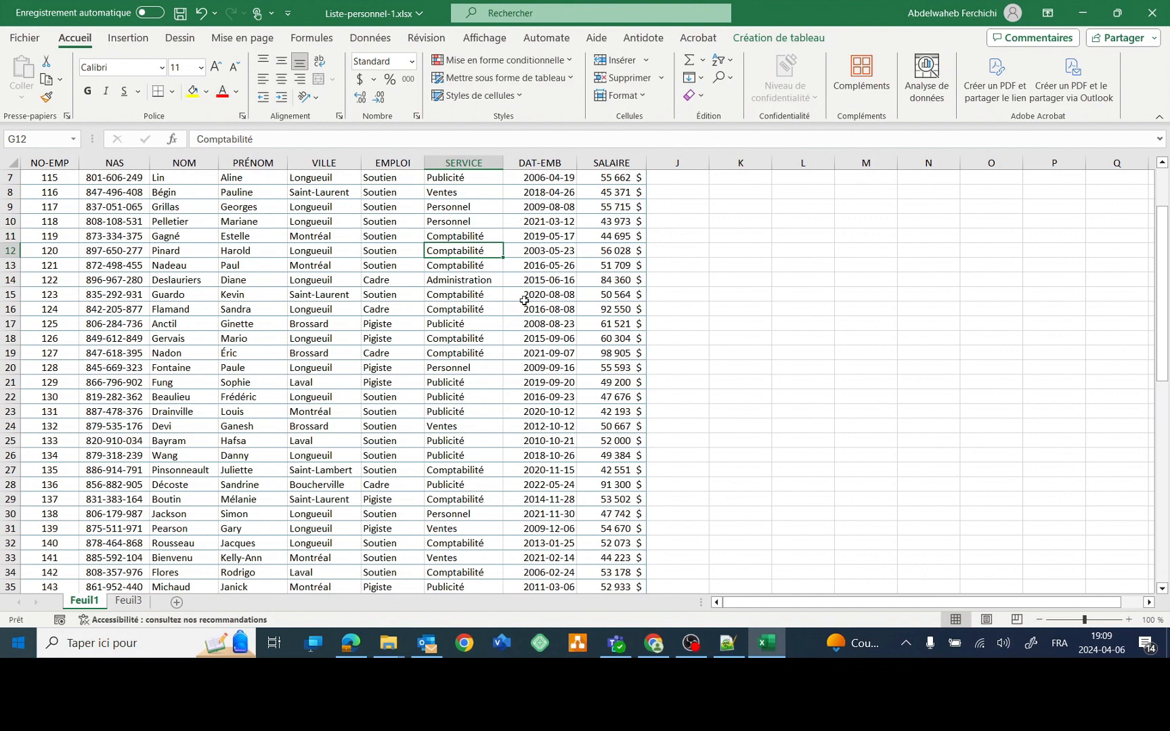
double_click(488, 237)
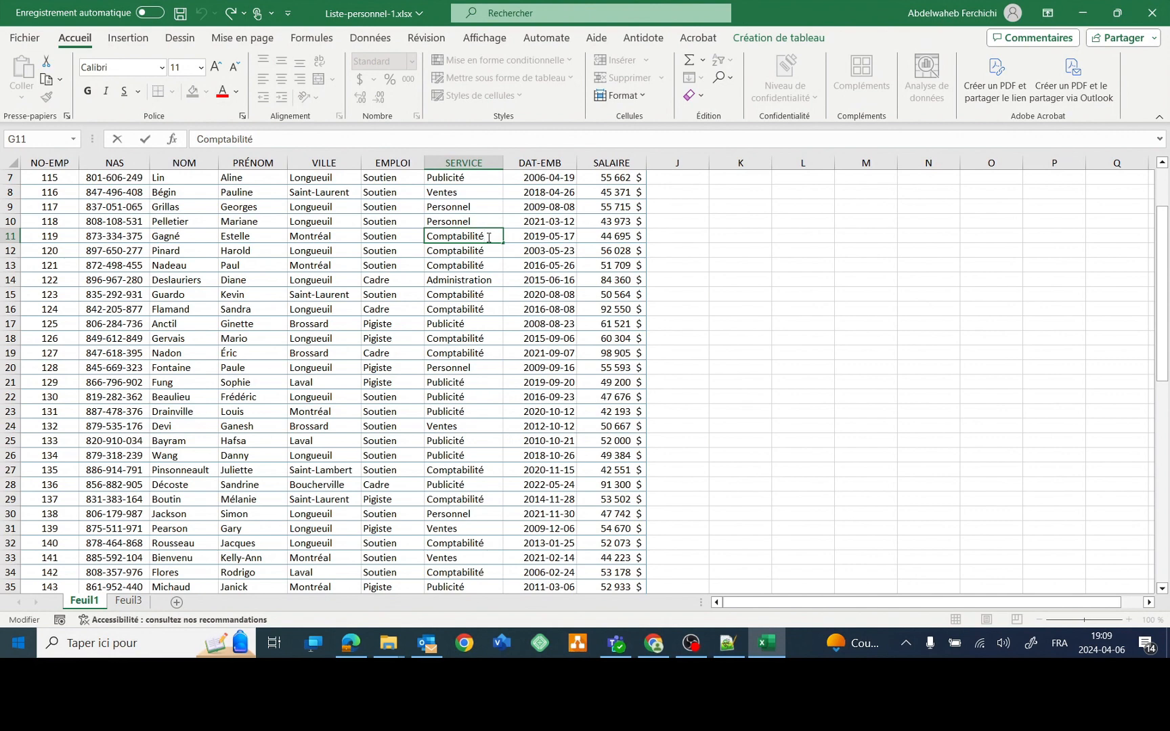
key(alt+Return)
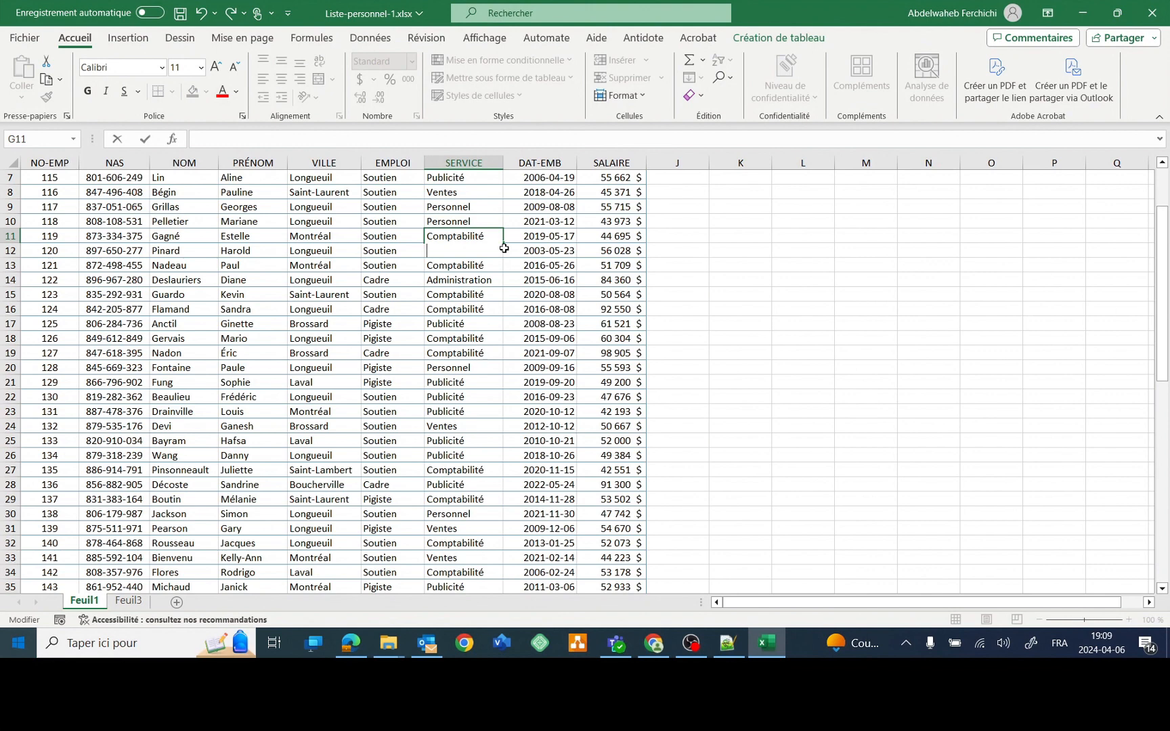
text(Texte)
key(ctrl+Return)
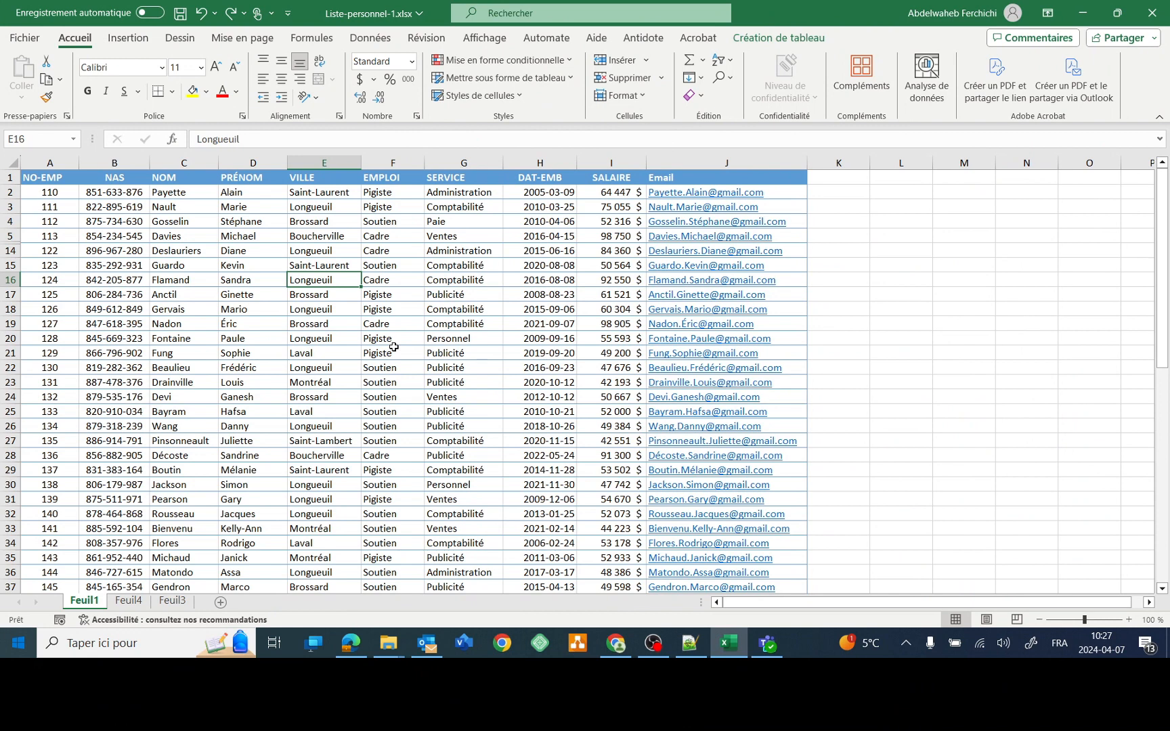
- Jump straight to cell F20 through the Go To dialog
key(F5)
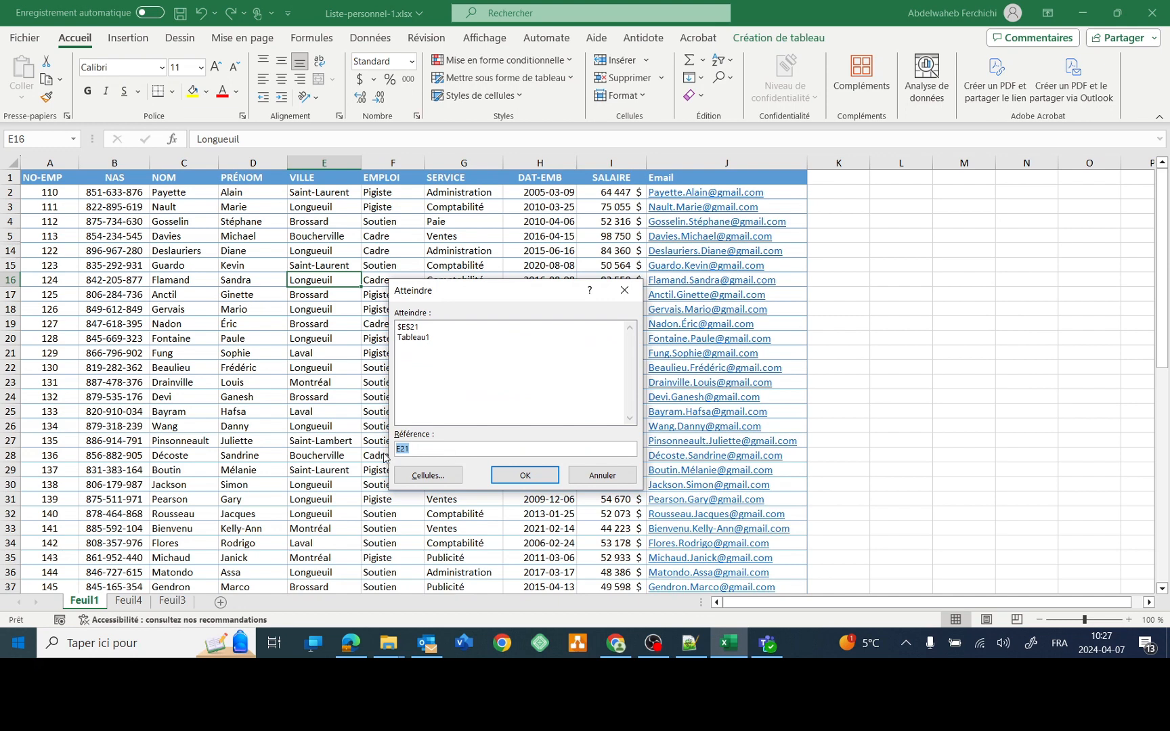
text(f20)
click(538, 472)
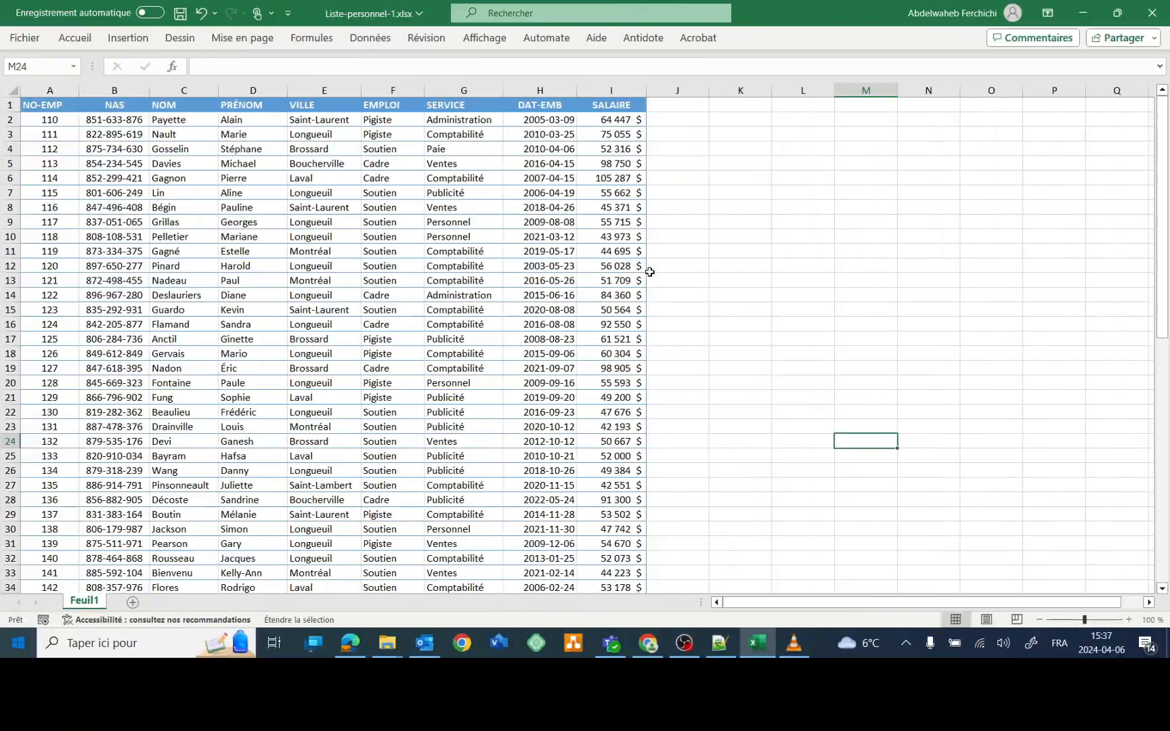
- Turn off Extend Selection, then jump from A2 to the end of row 2 and back
key(F8)
click(48, 120)
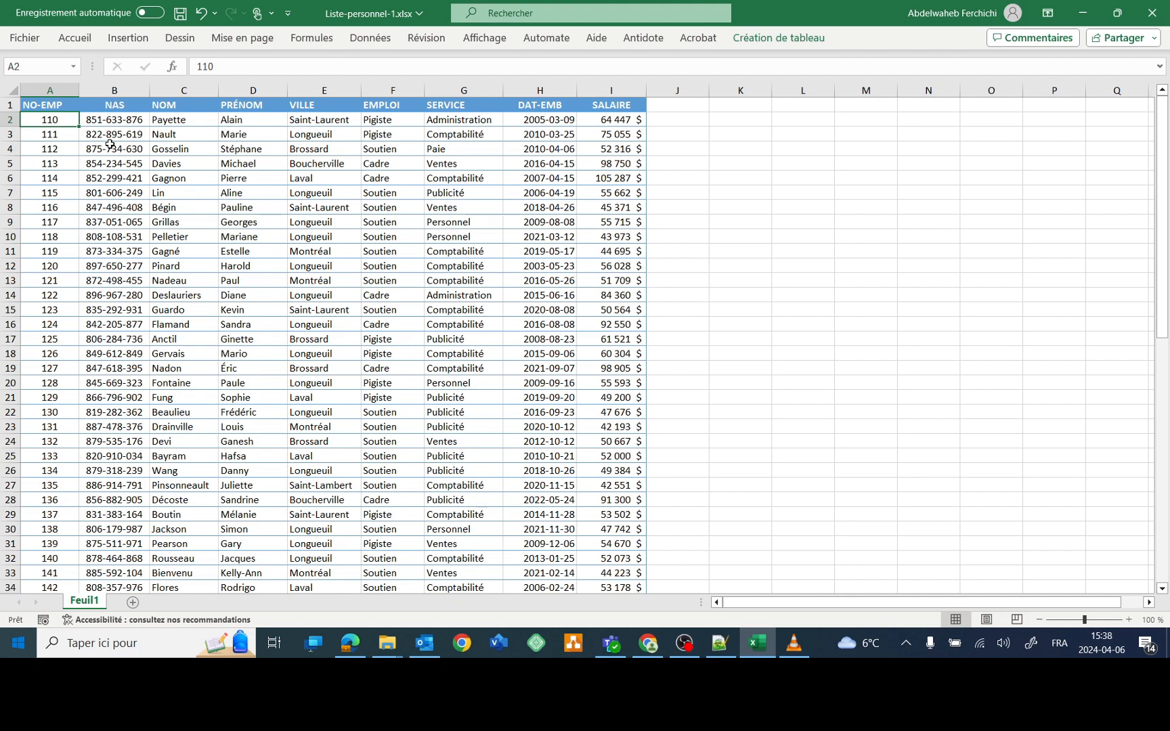
key(ctrl+Right)
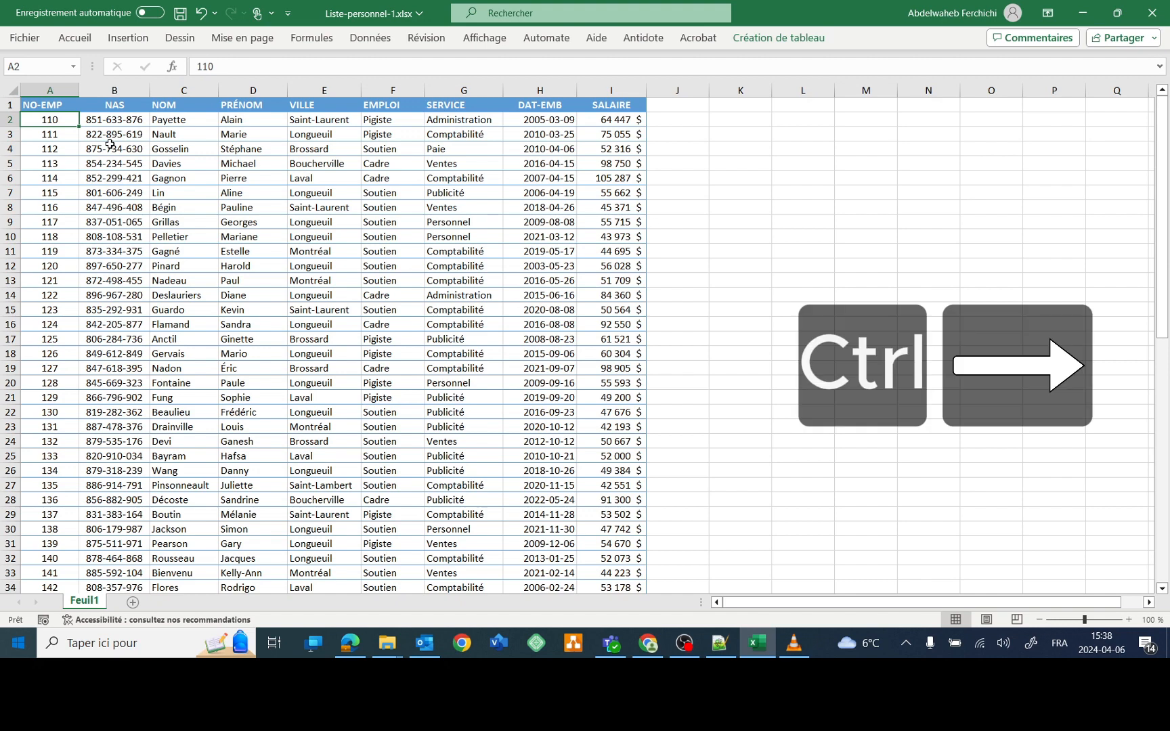
key(ctrl+Right)
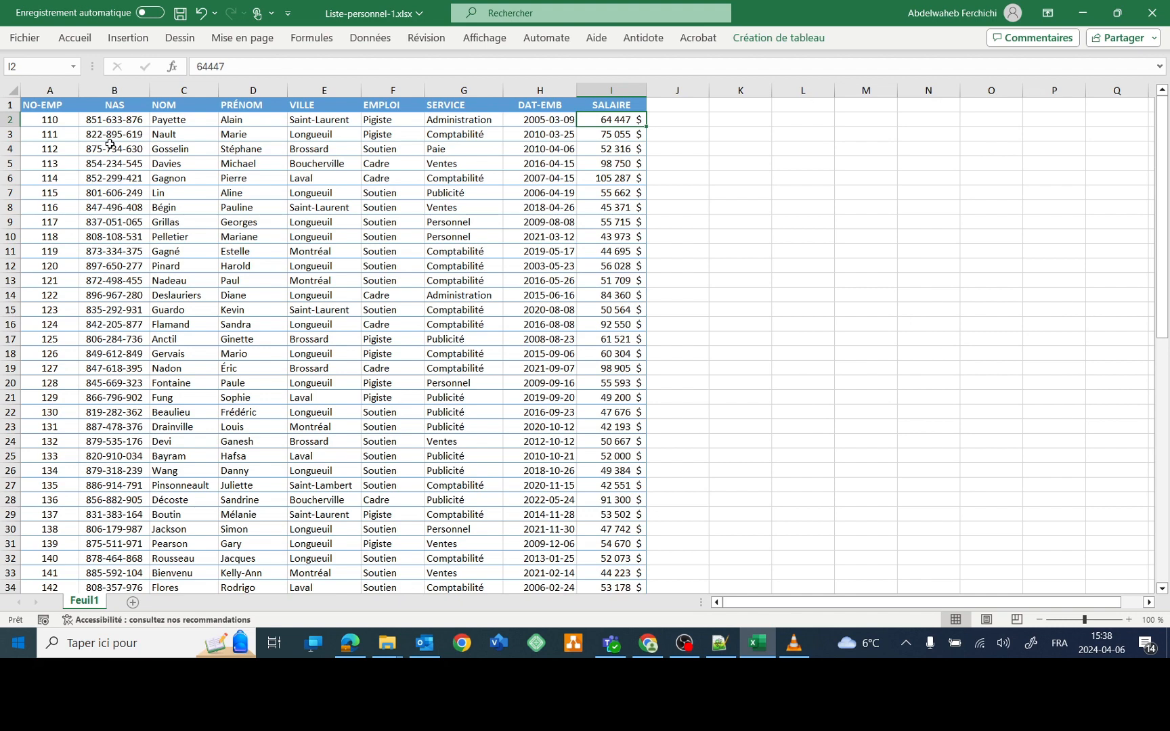
key(ctrl+Left)
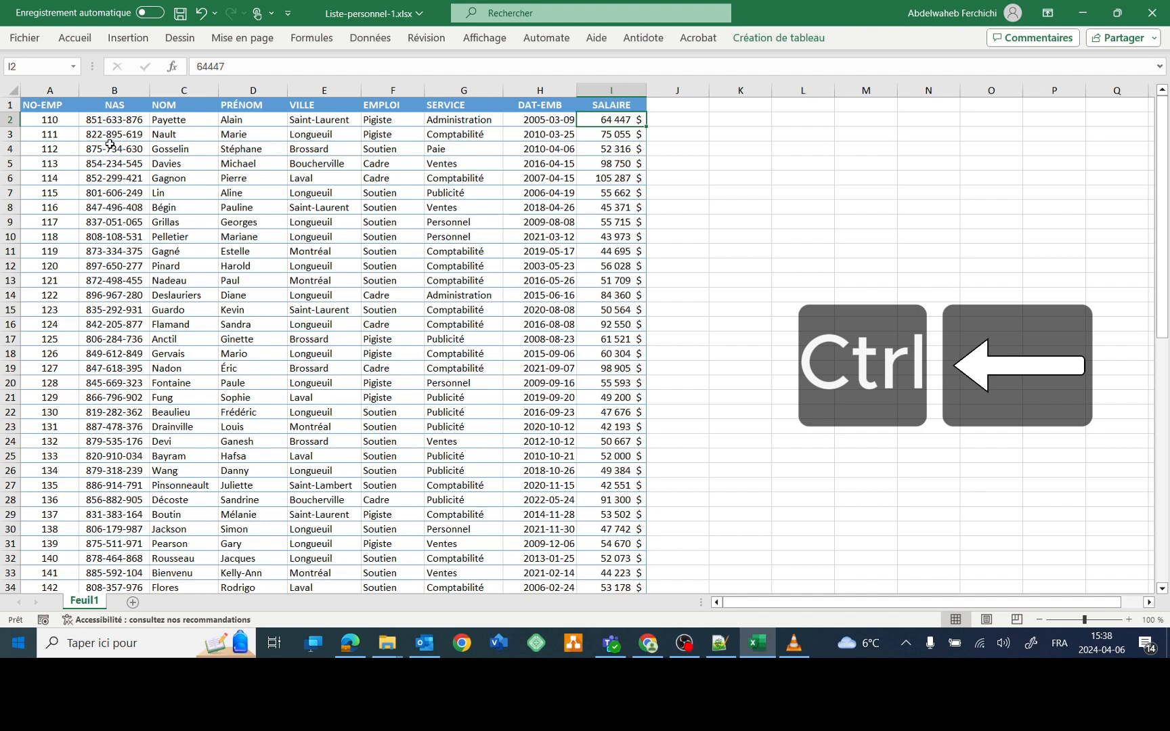
key(ctrl+Left)
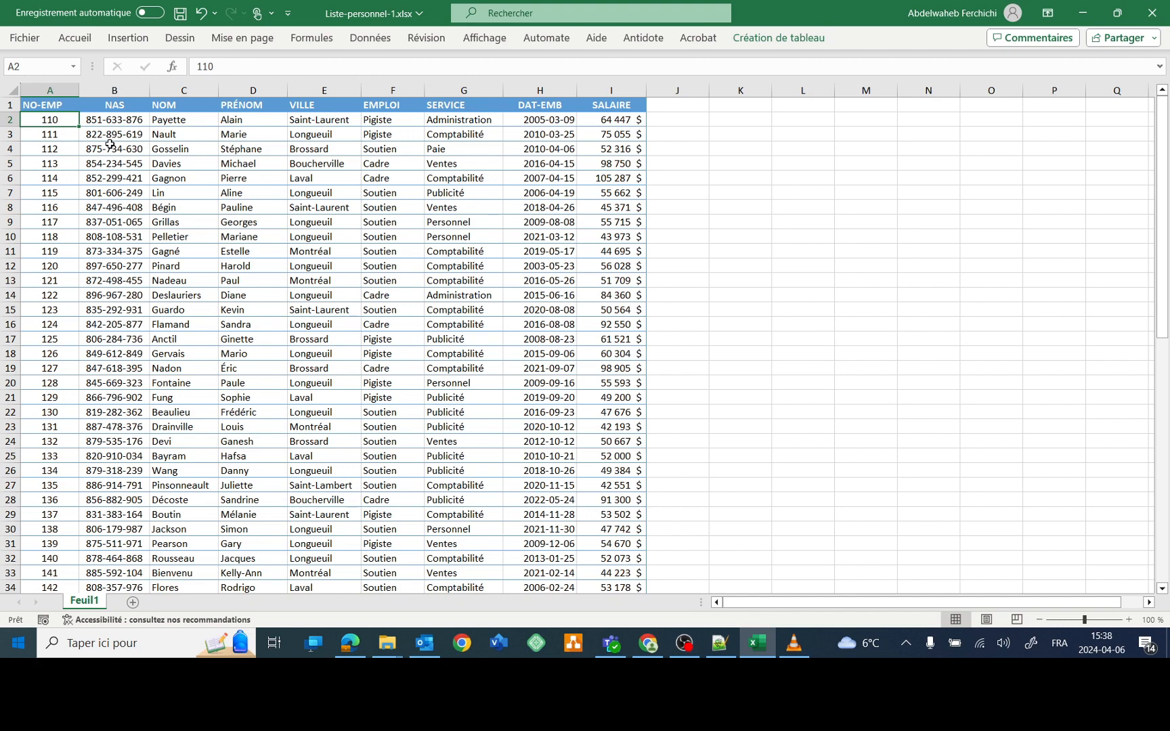
- Jump down to row 66, up to the header, to I66, then back to A1
key(ctrl+Down)
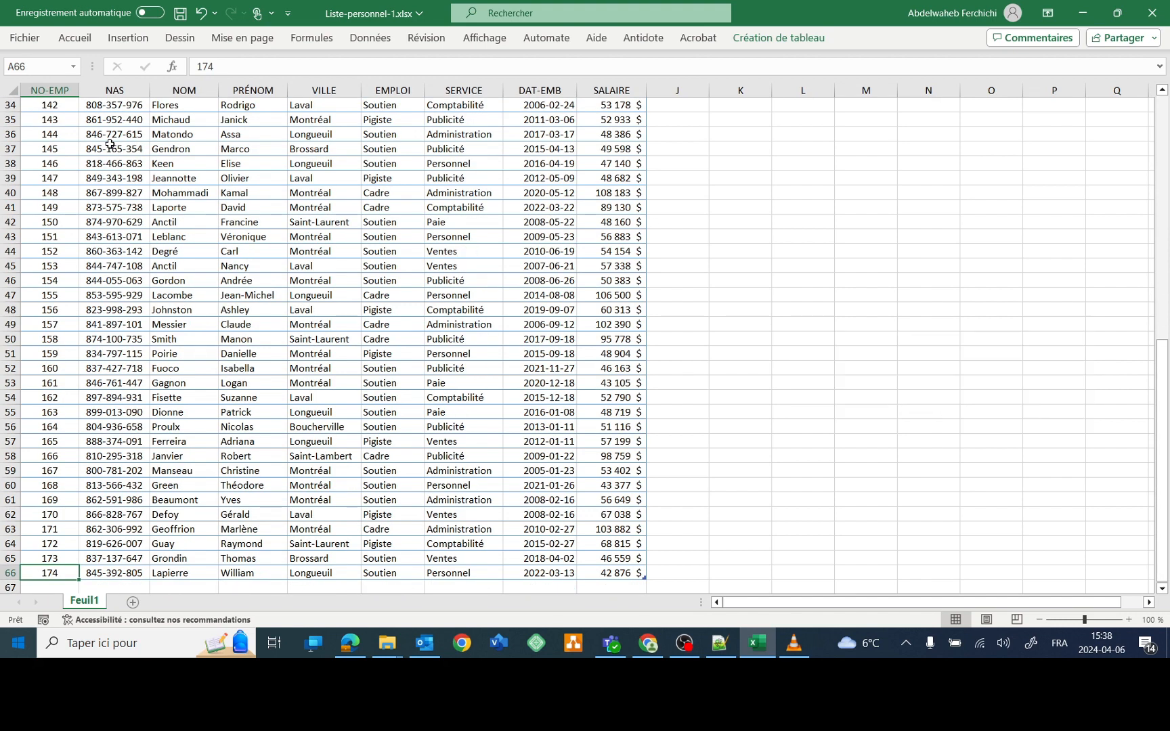
key(ctrl+Up)
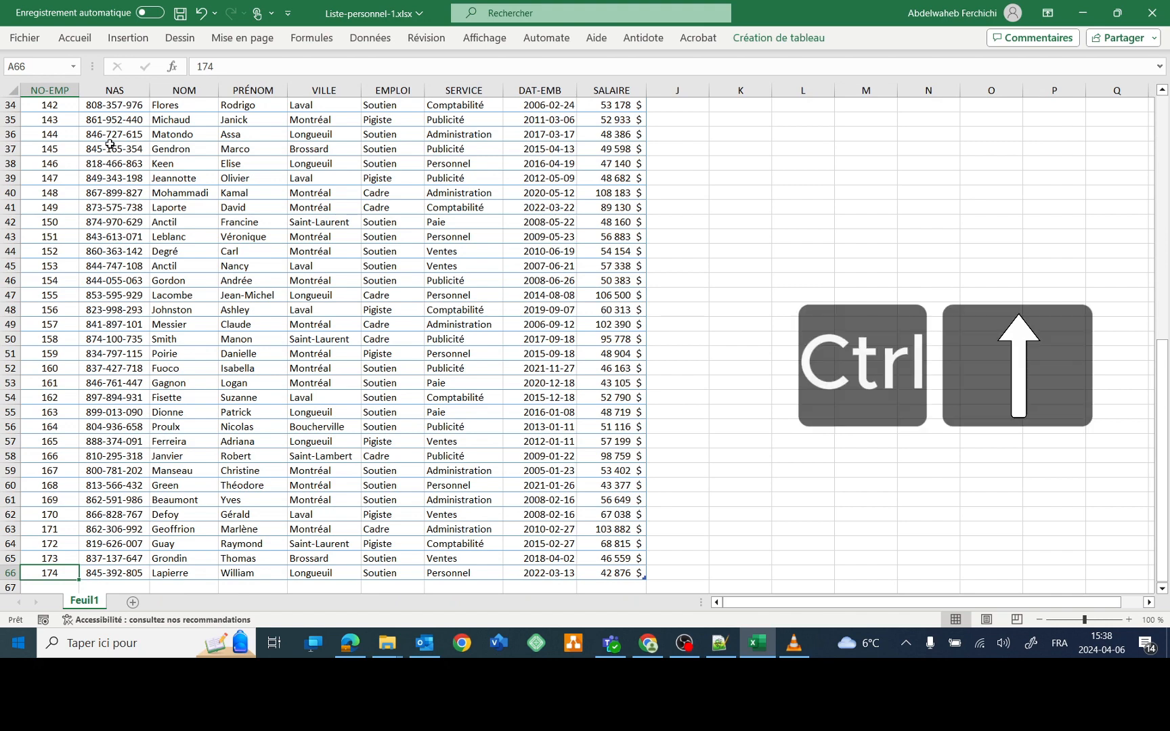
key(ctrl+Up)
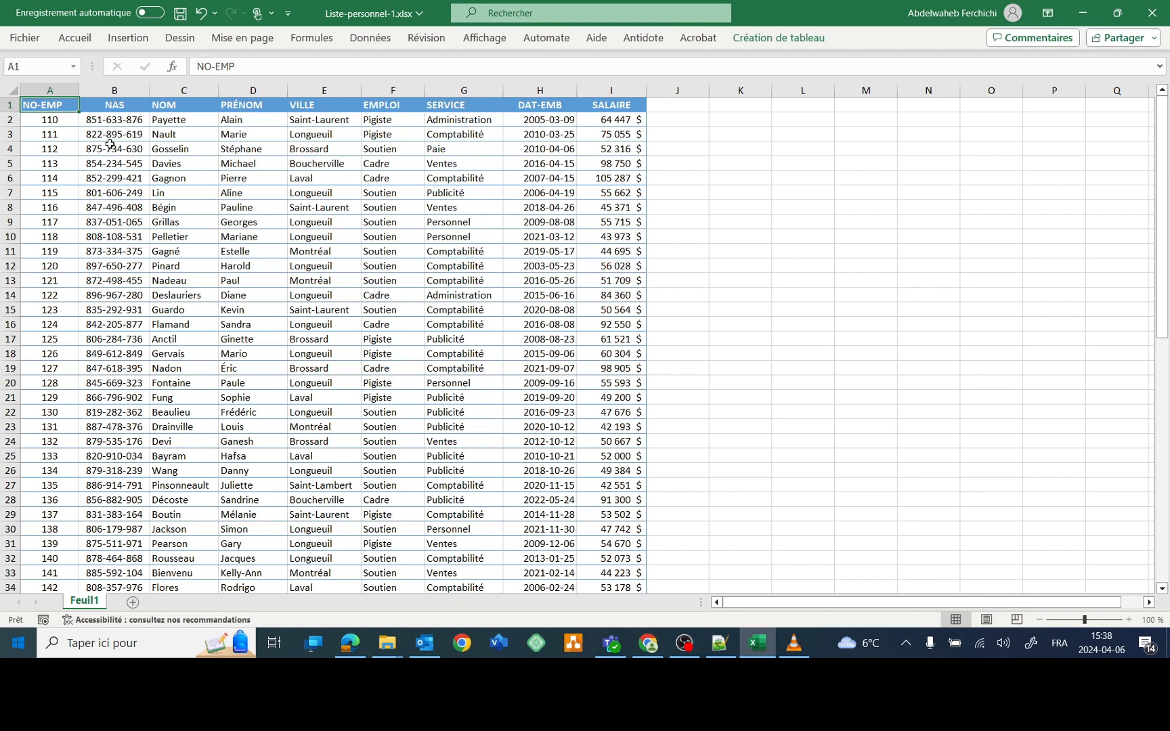
key(ctrl+End)
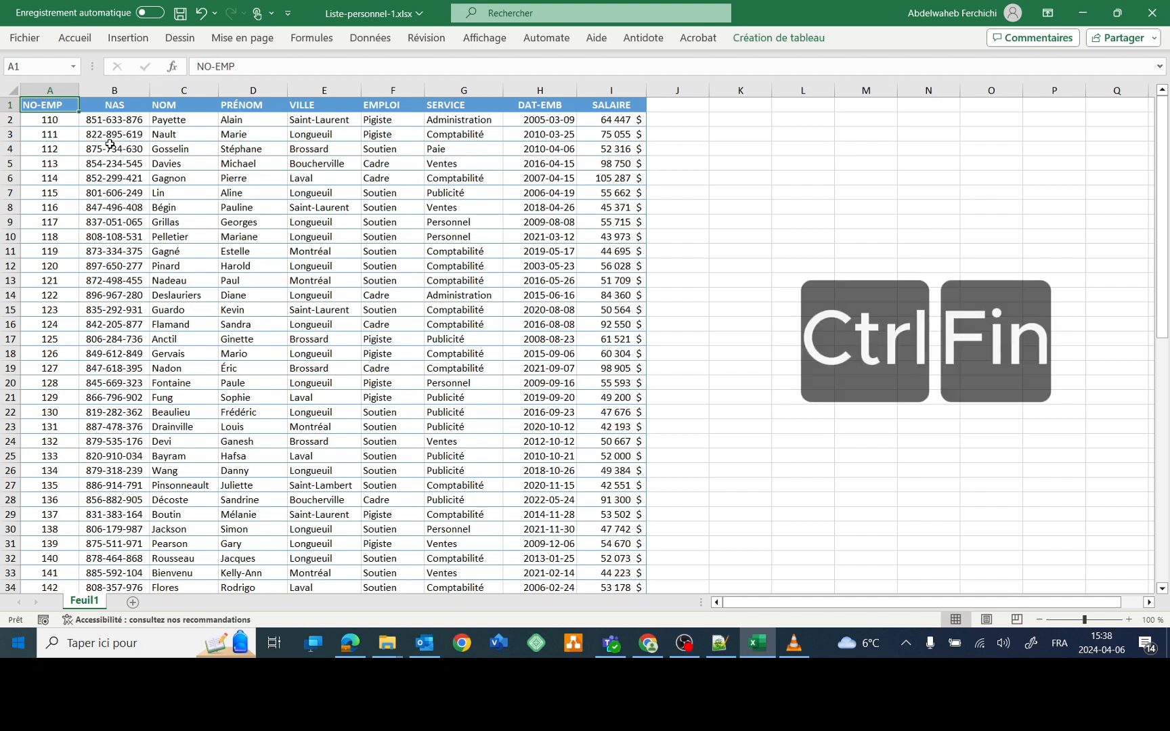
key(ctrl+End)
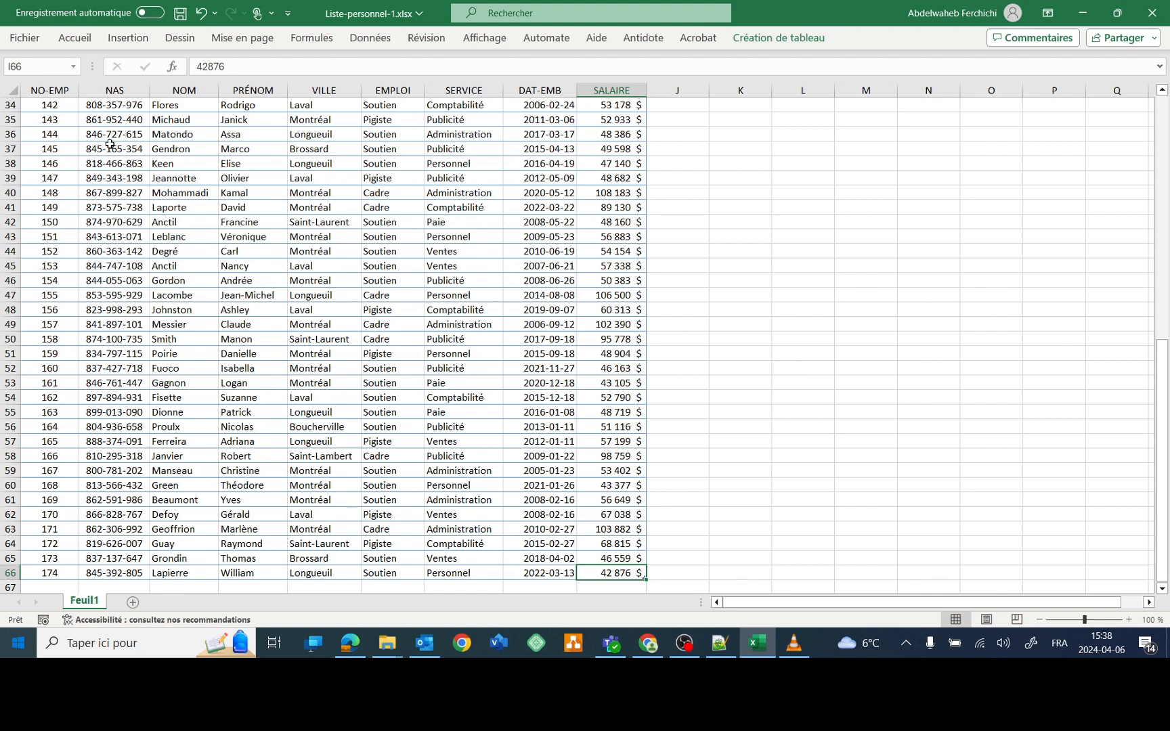
key(ctrl+Home)
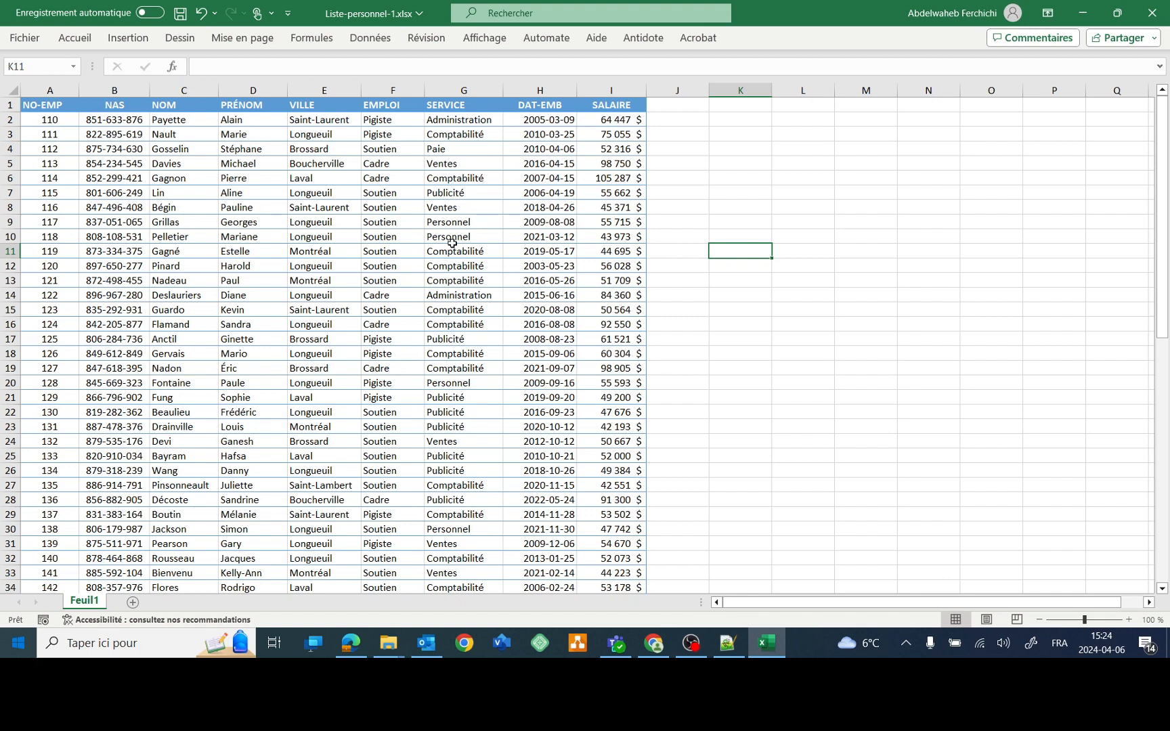
- Turn on table filters and filter the VILLE column to show only Boucherville
click(459, 238)
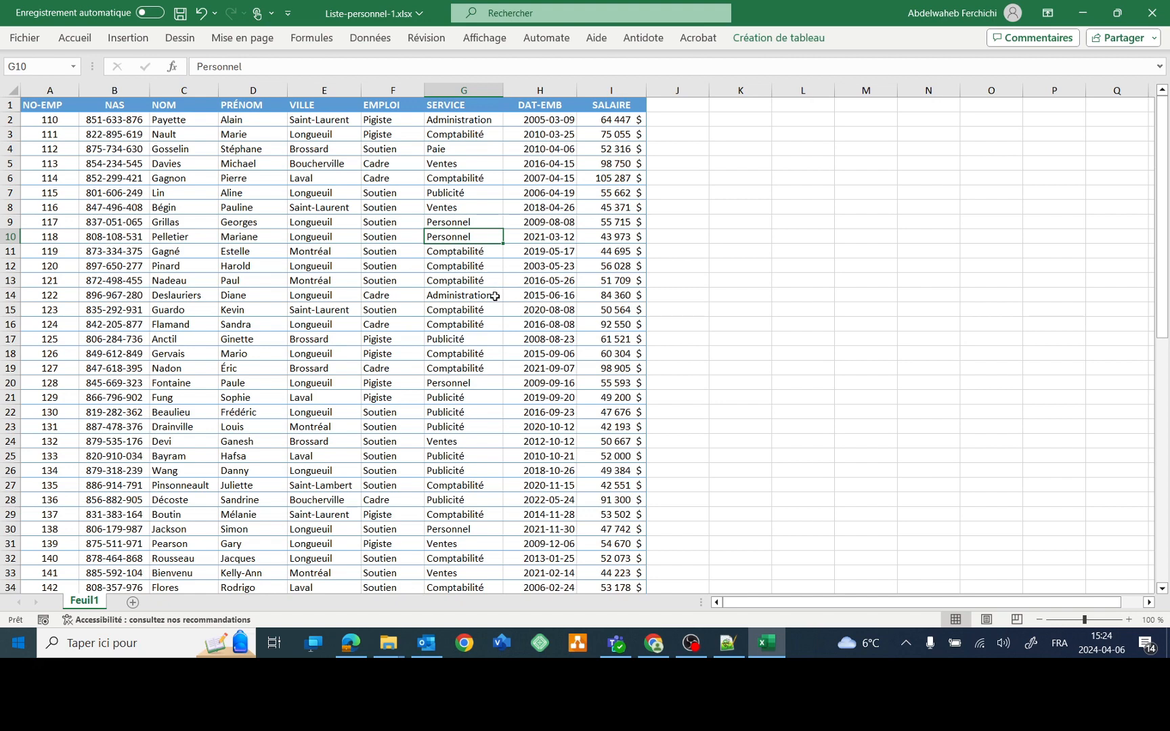
key(ctrl+shift+l)
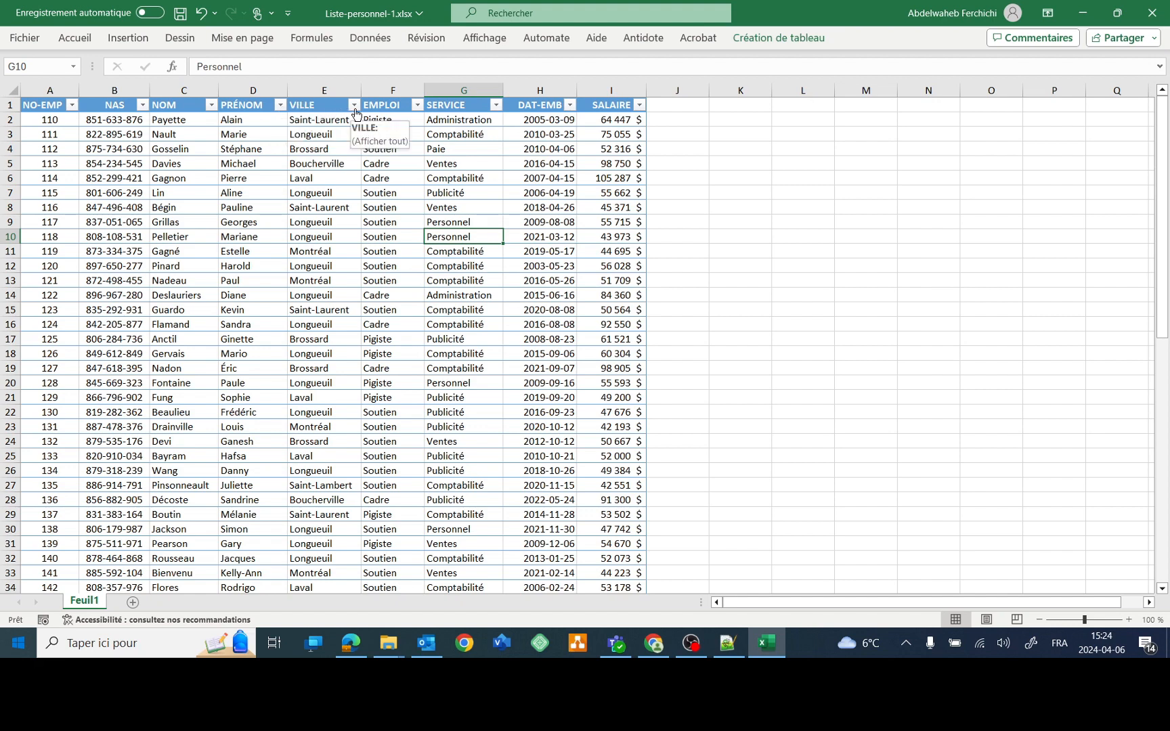
click(354, 106)
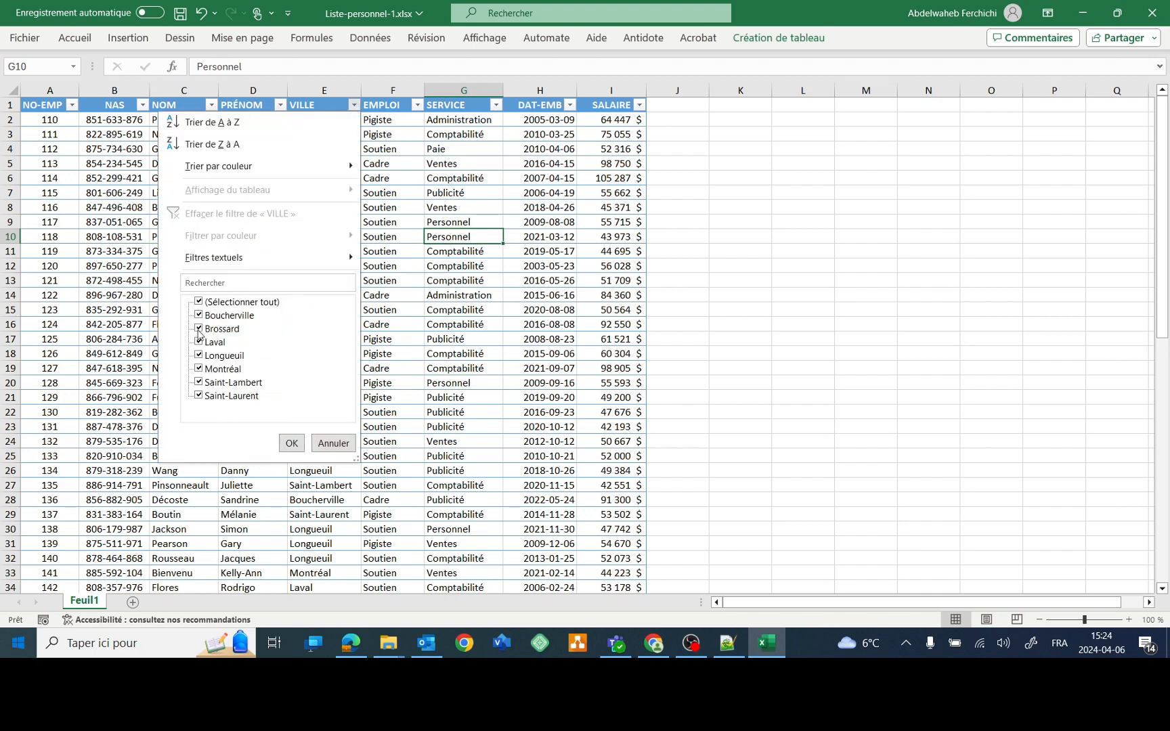
click(199, 329)
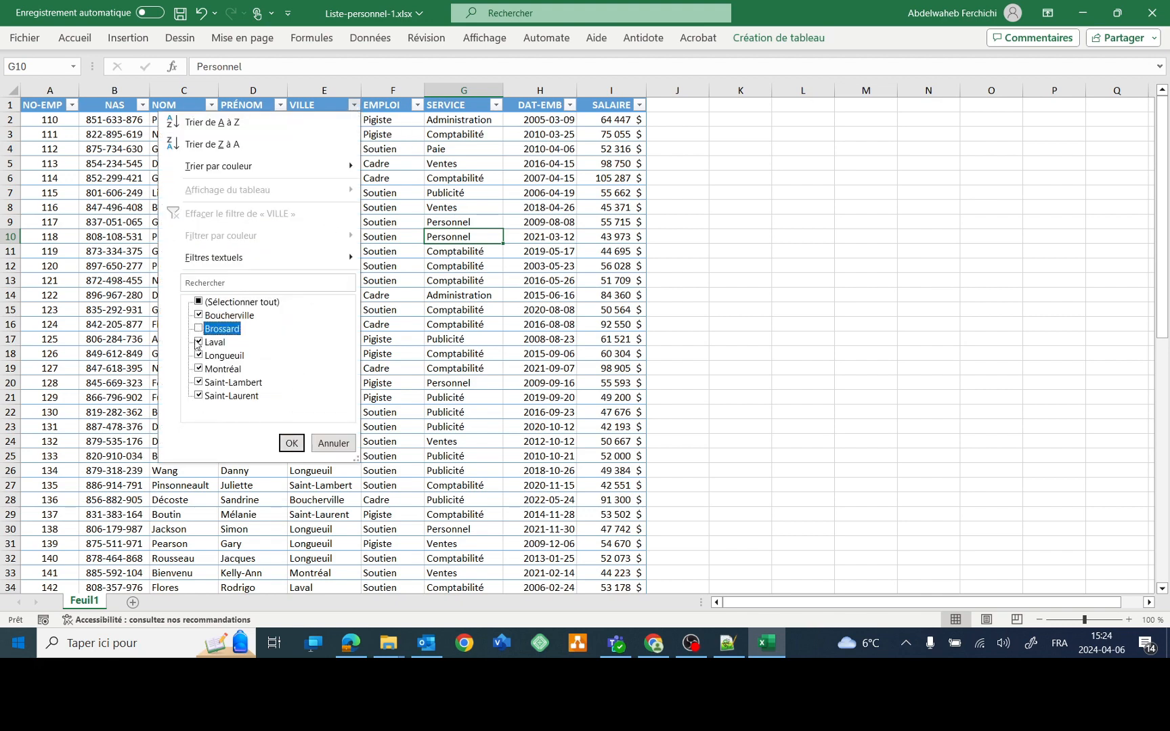
click(200, 341)
click(201, 355)
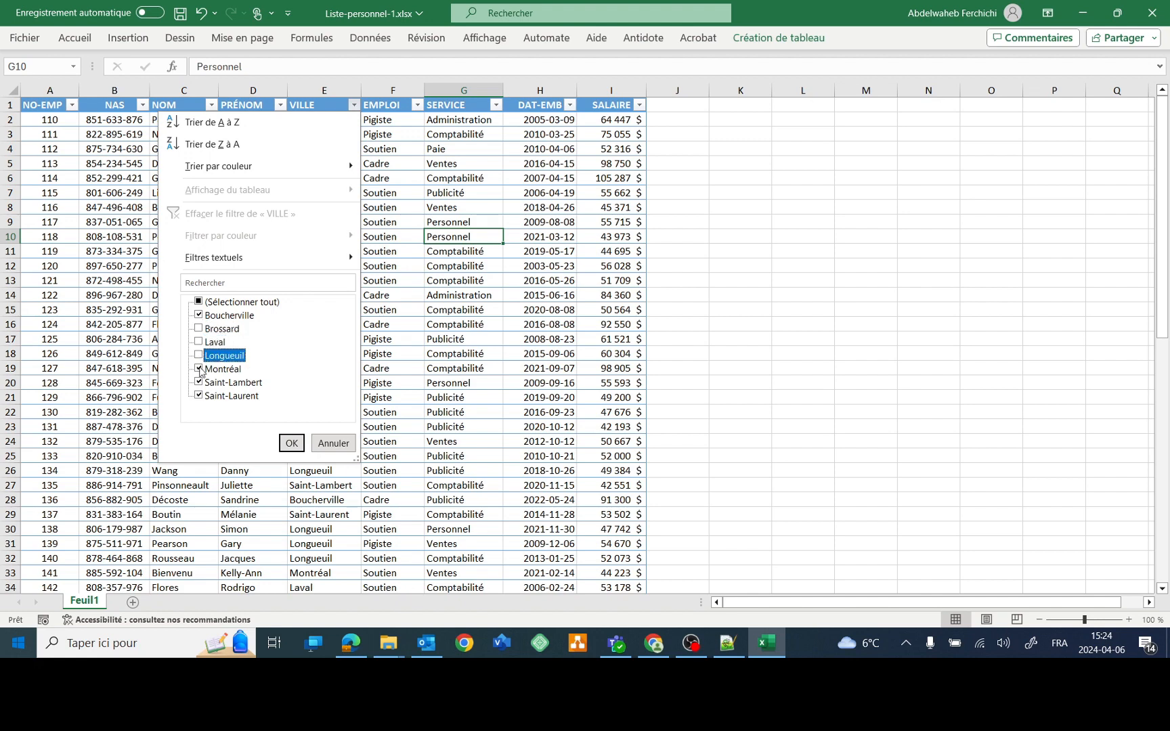
click(200, 369)
click(200, 382)
click(199, 395)
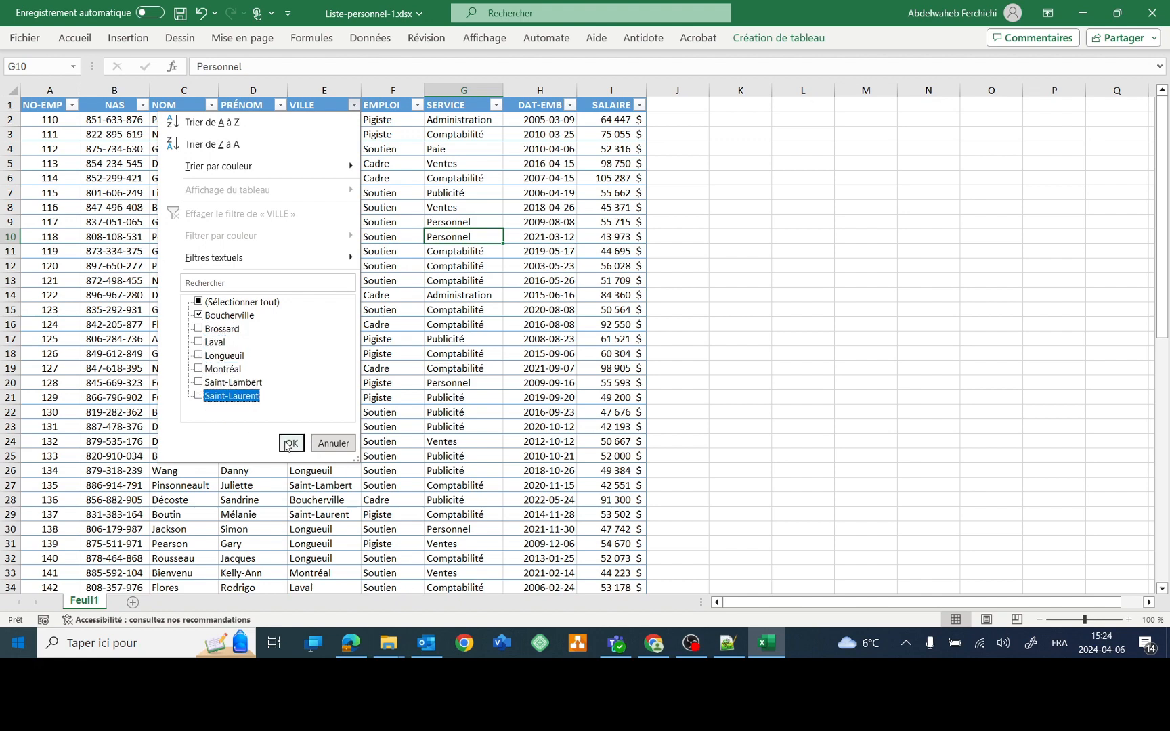
click(292, 443)
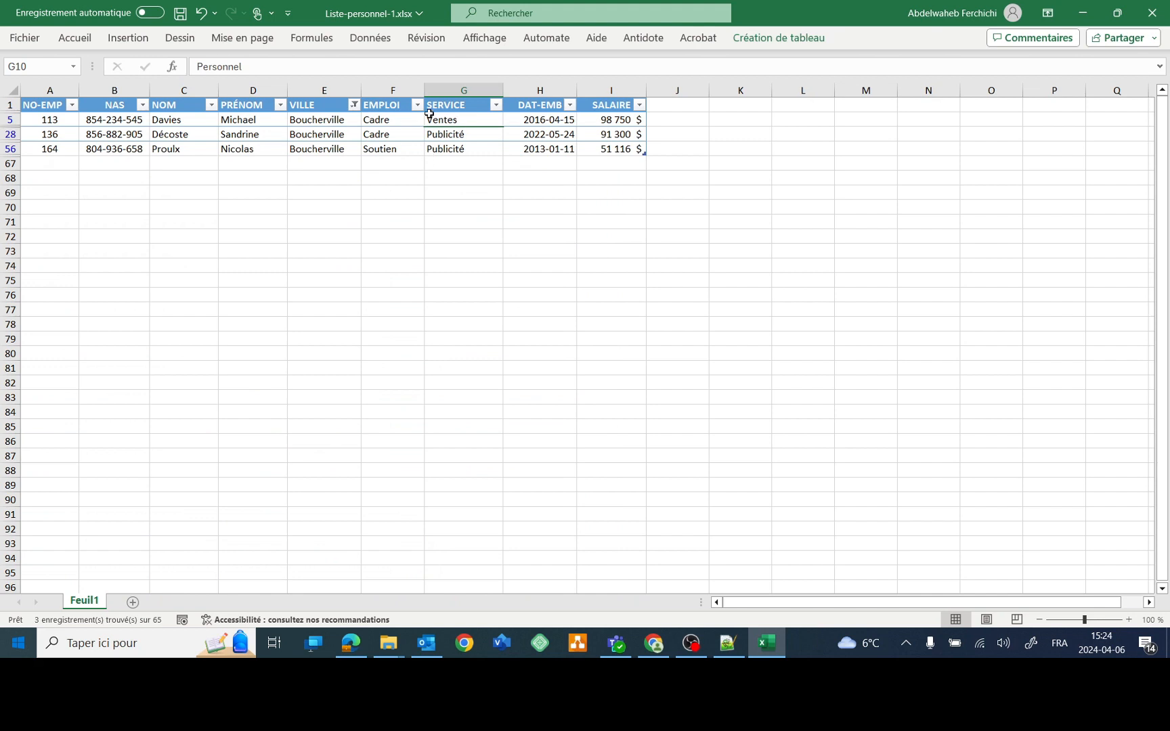
- Re-include all cities in the VILLE filter so every employee is listed
click(354, 105)
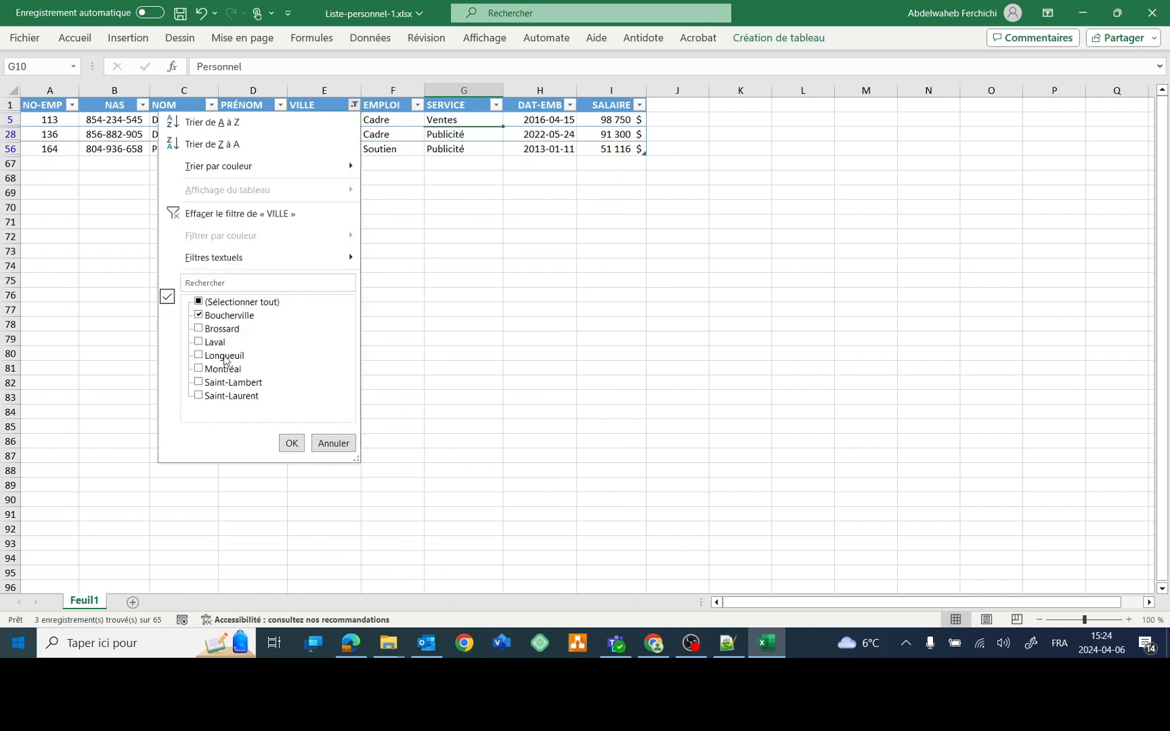
click(199, 328)
click(198, 342)
click(198, 355)
click(199, 369)
click(198, 383)
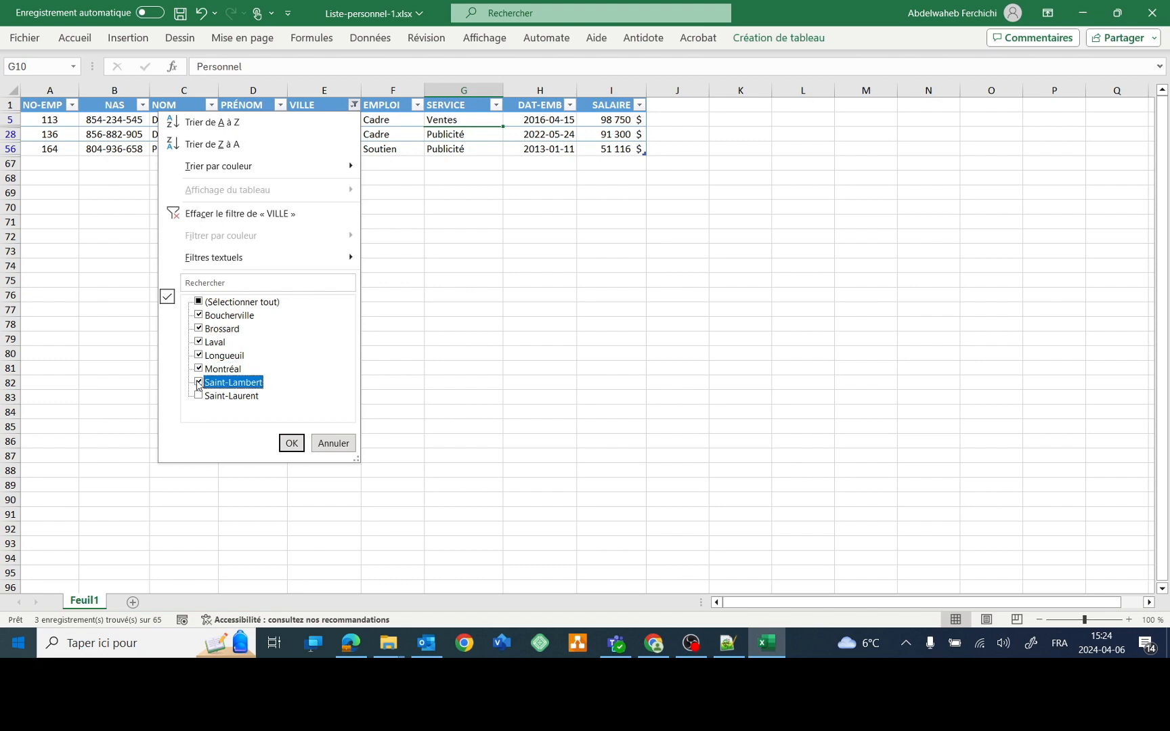
click(198, 395)
click(287, 443)
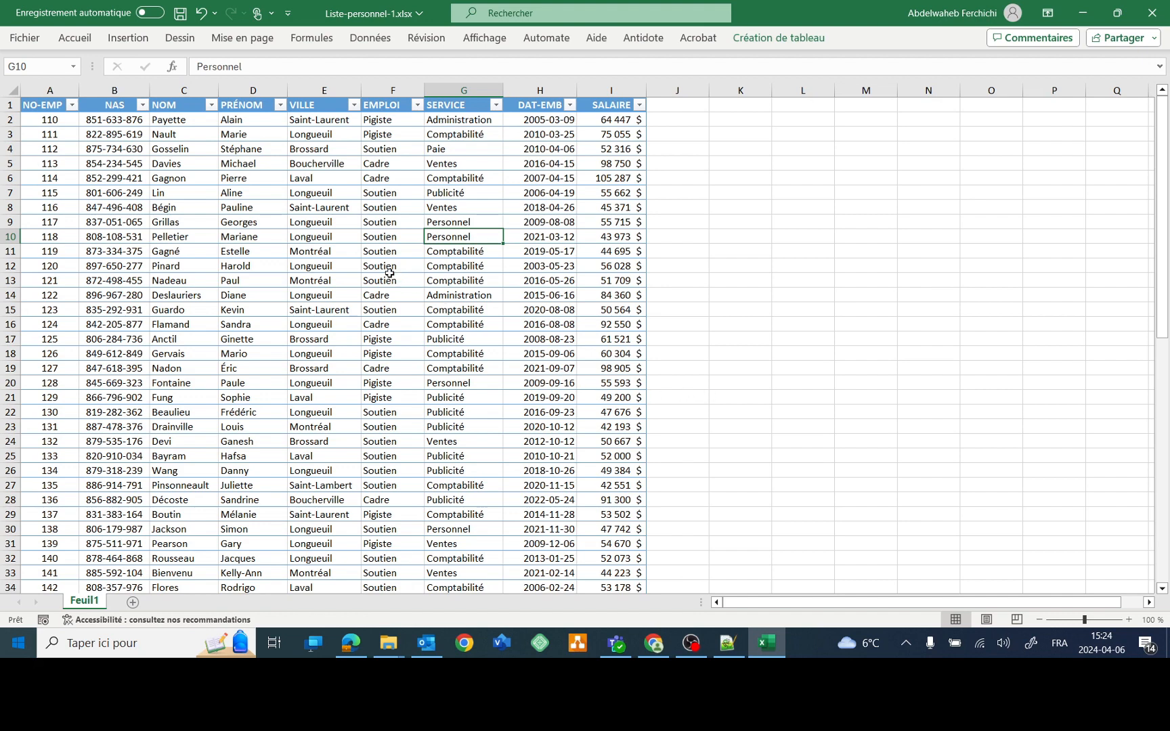
click(388, 268)
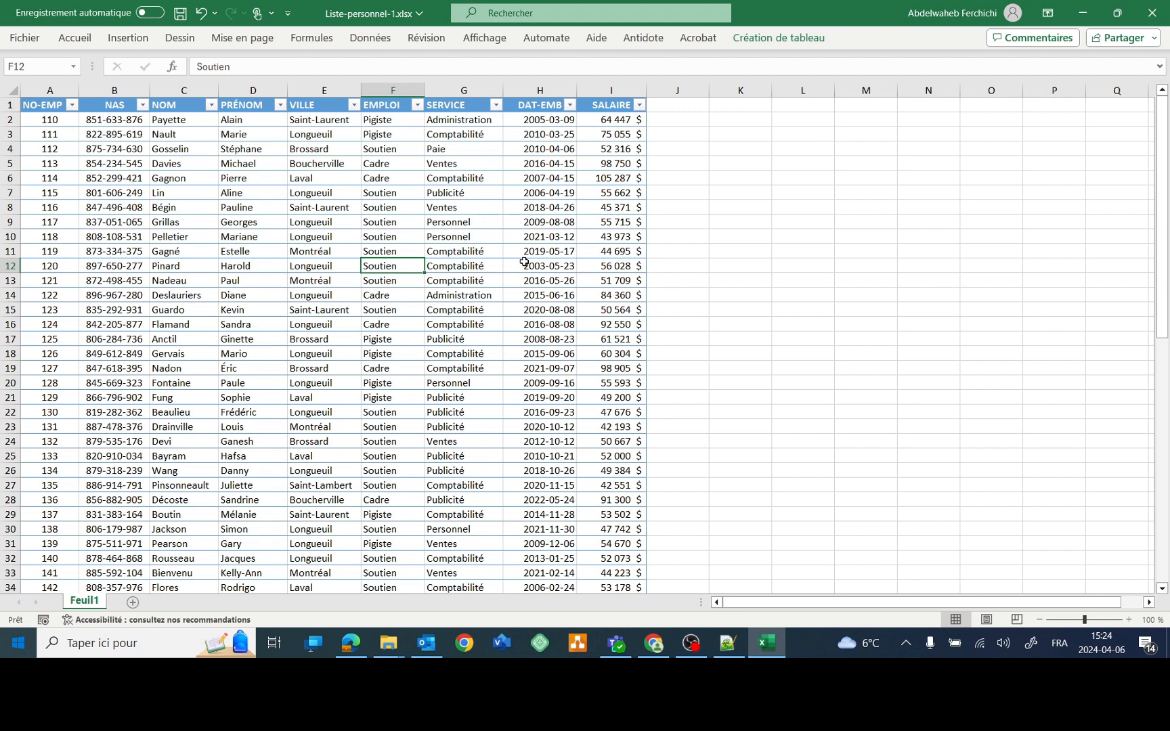
- Turn off the filter buttons and format cities in E8:E17 bold, size 14
key(ctrl+shift+l)
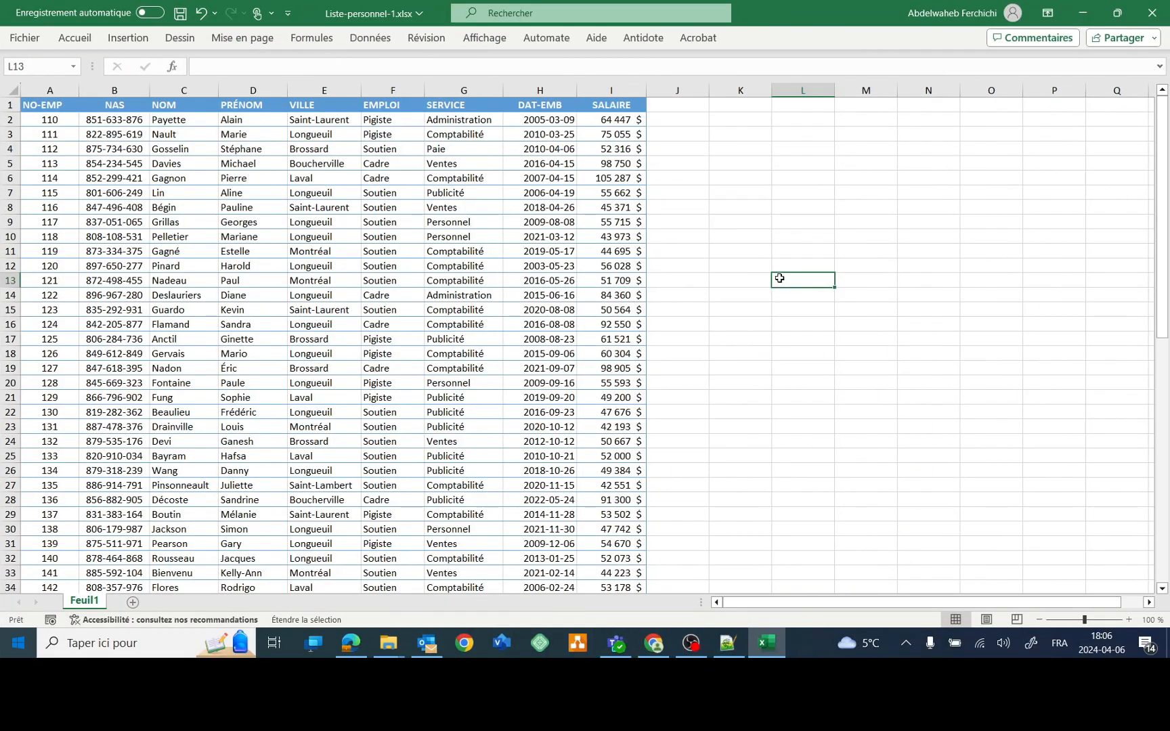
key(F8)
drag(314, 212, 312, 339)
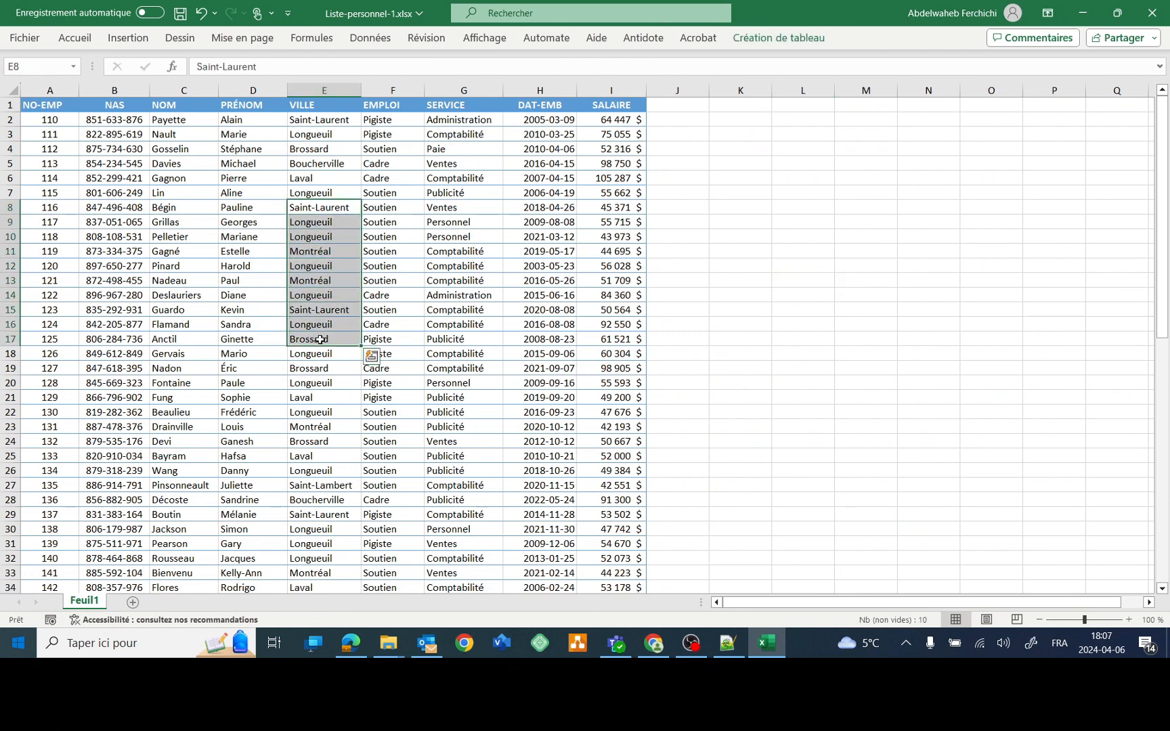
key(ctrl+1)
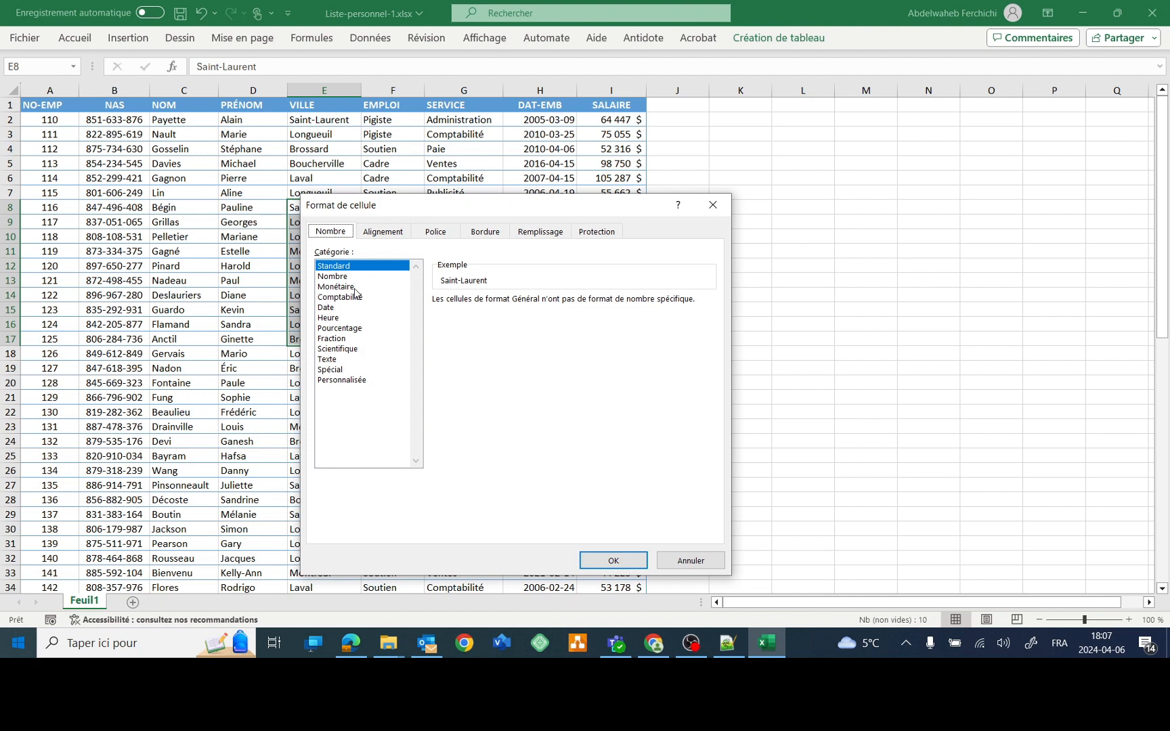
click(424, 234)
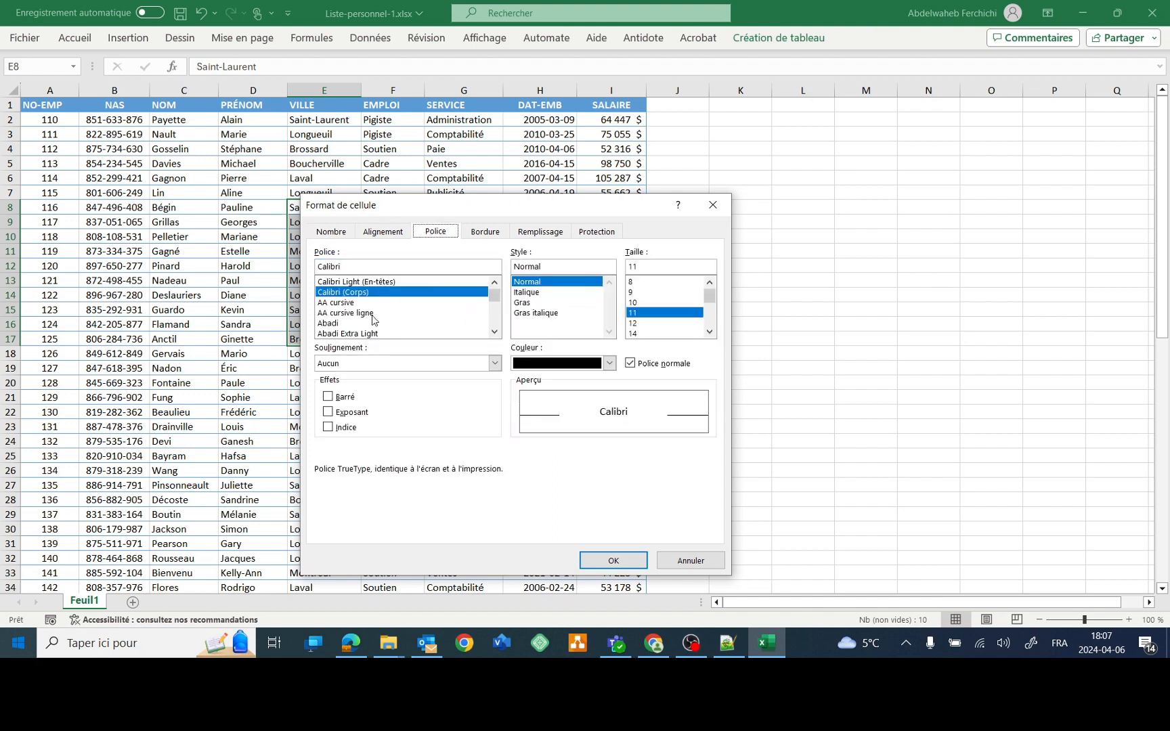
click(530, 302)
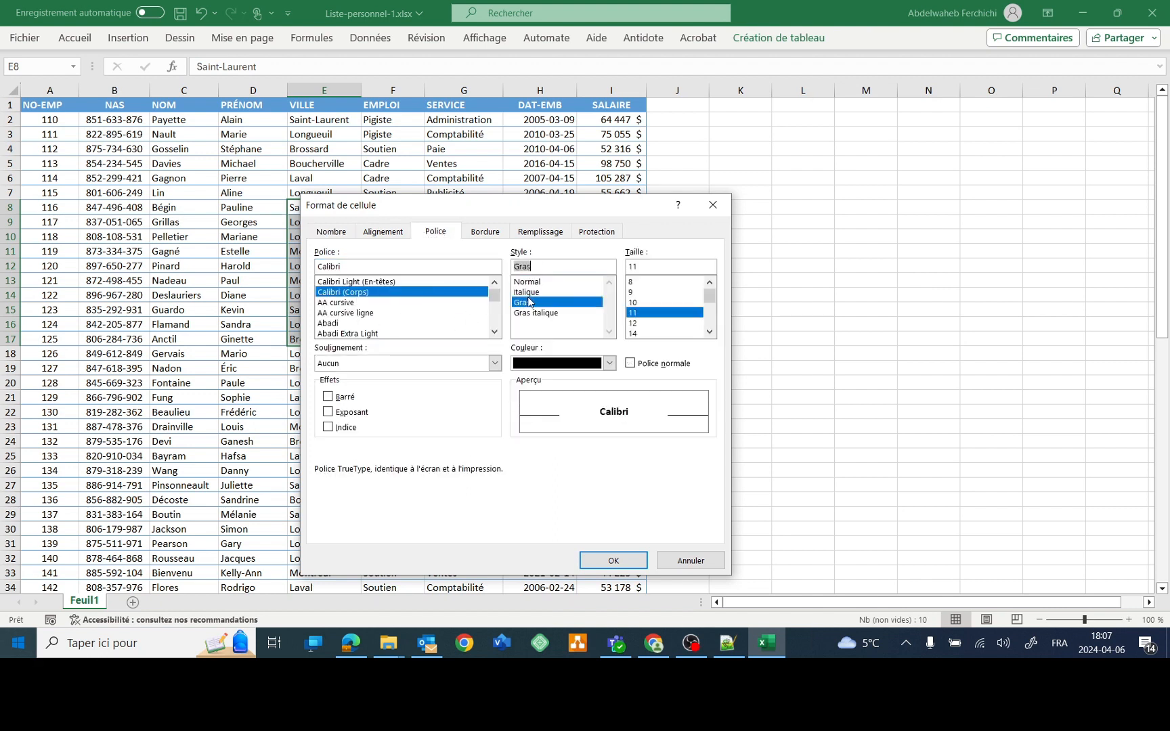
click(636, 333)
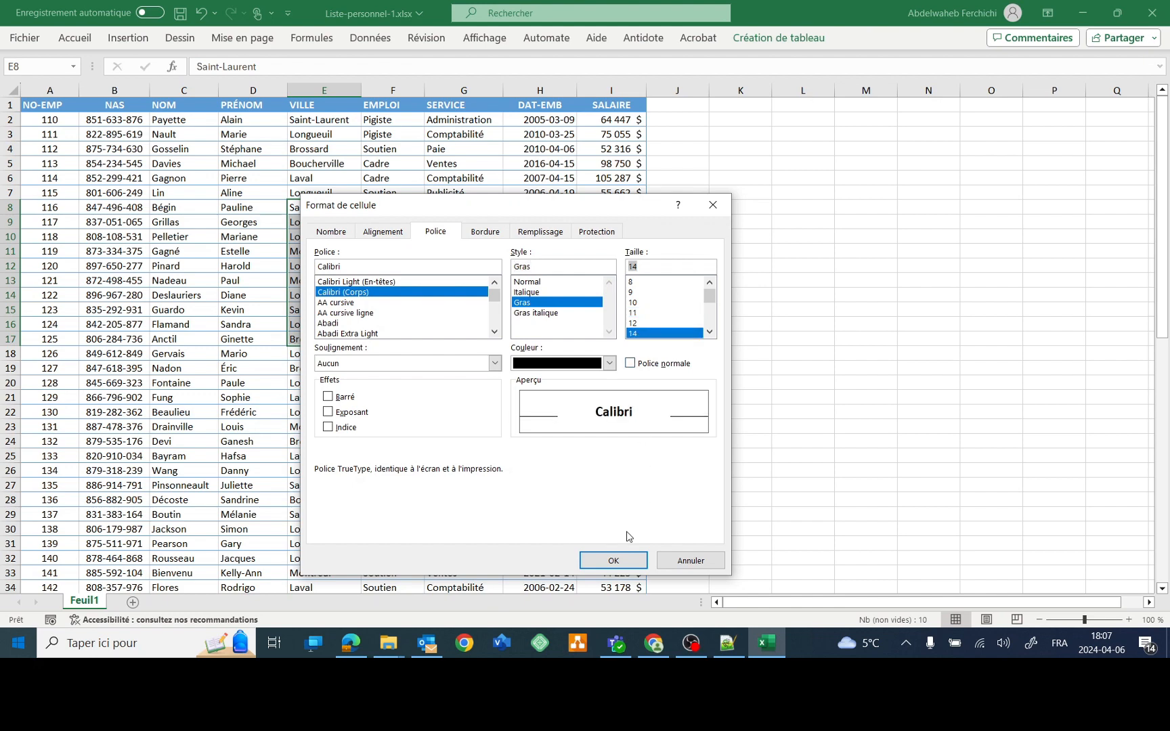
click(614, 562)
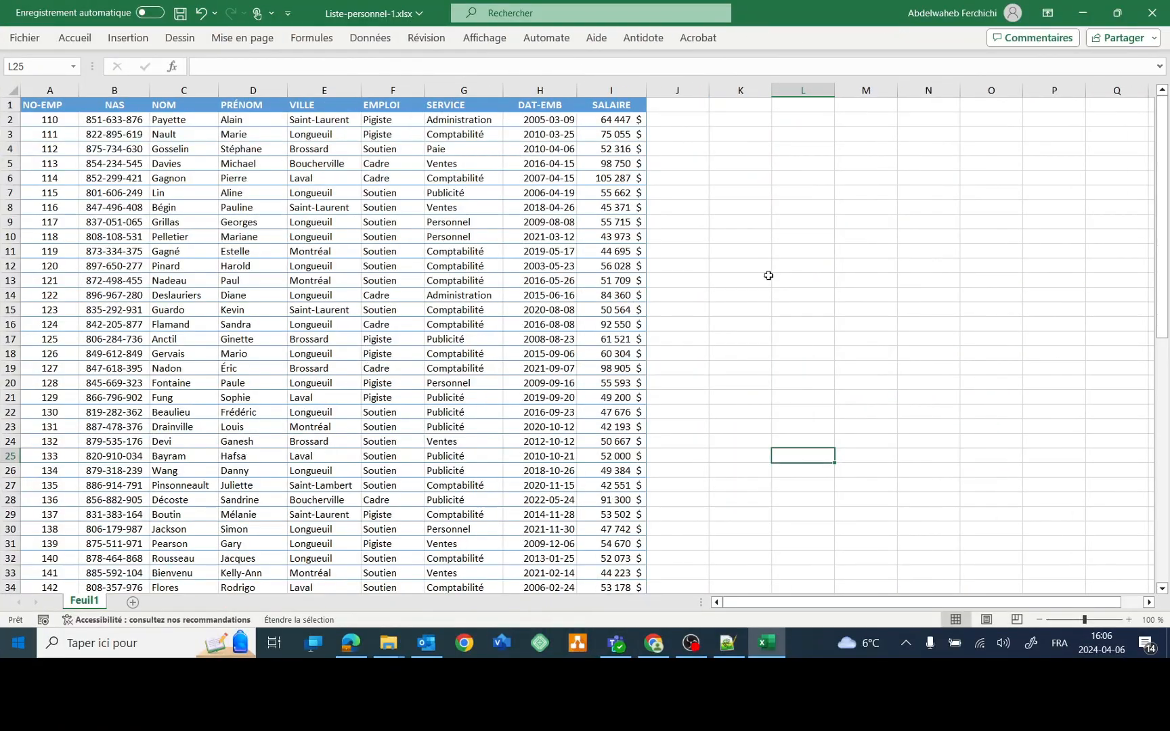
key(F8)
click(324, 225)
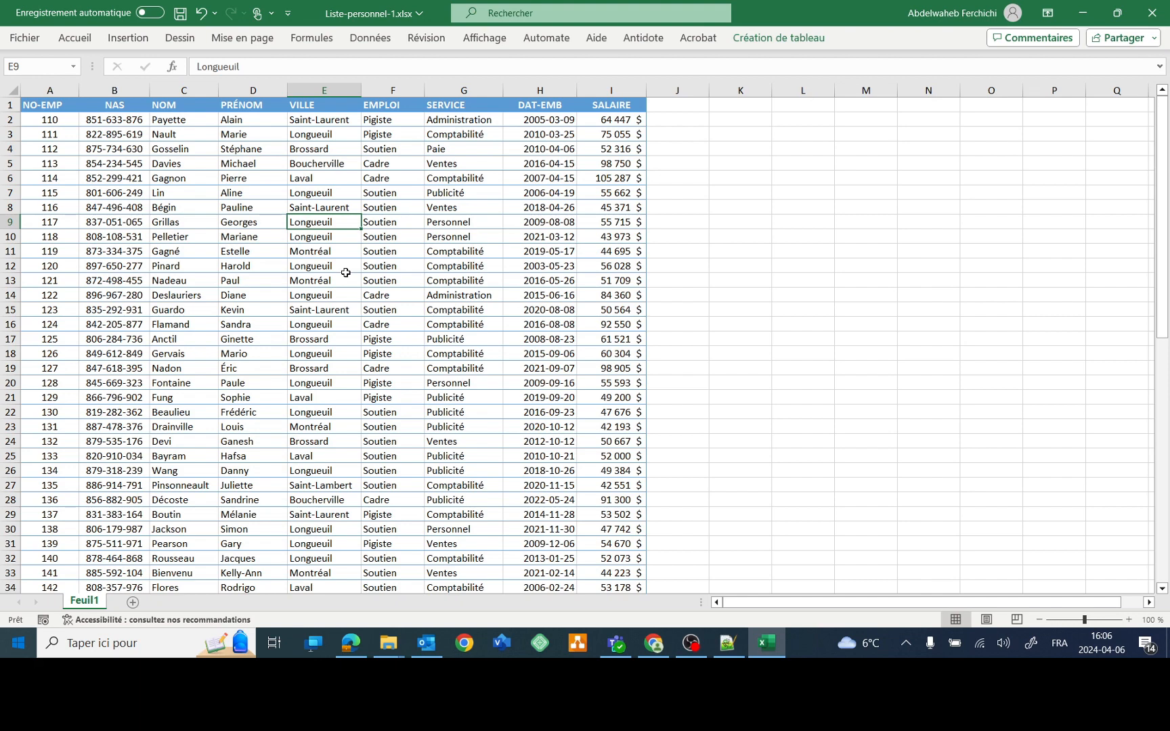
key(ctrl+Down)
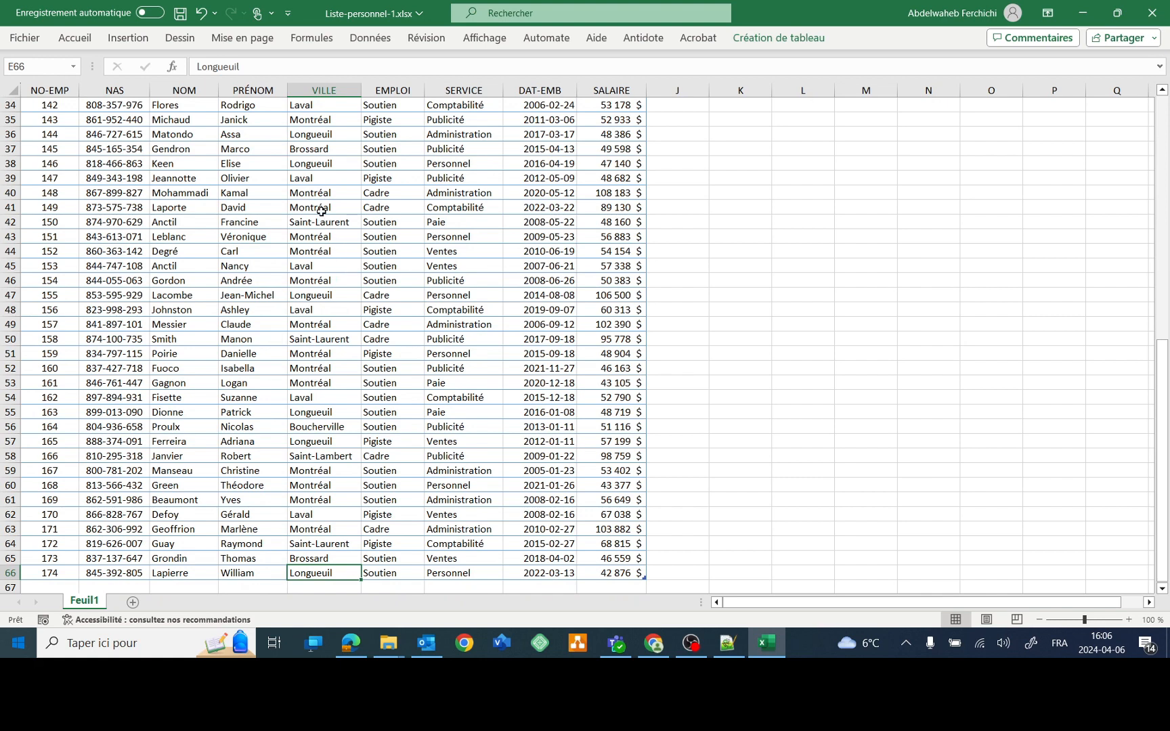
click(315, 164)
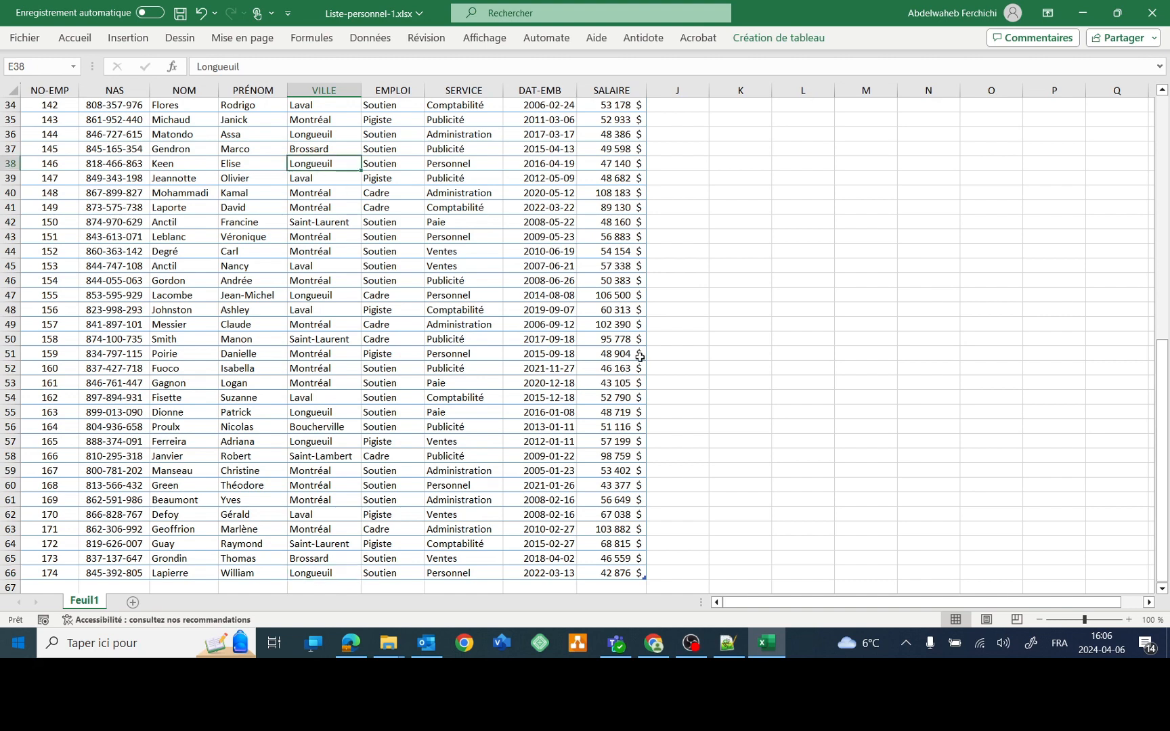
key(ctrl+shift+Down)
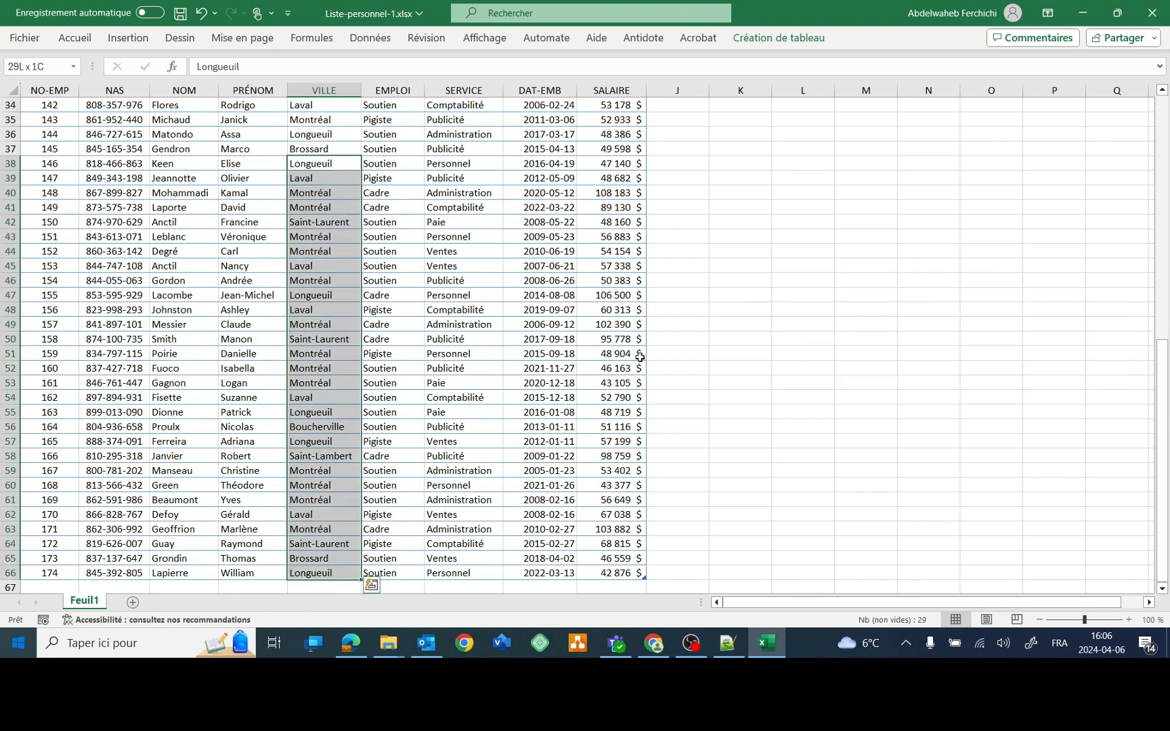
click(395, 166)
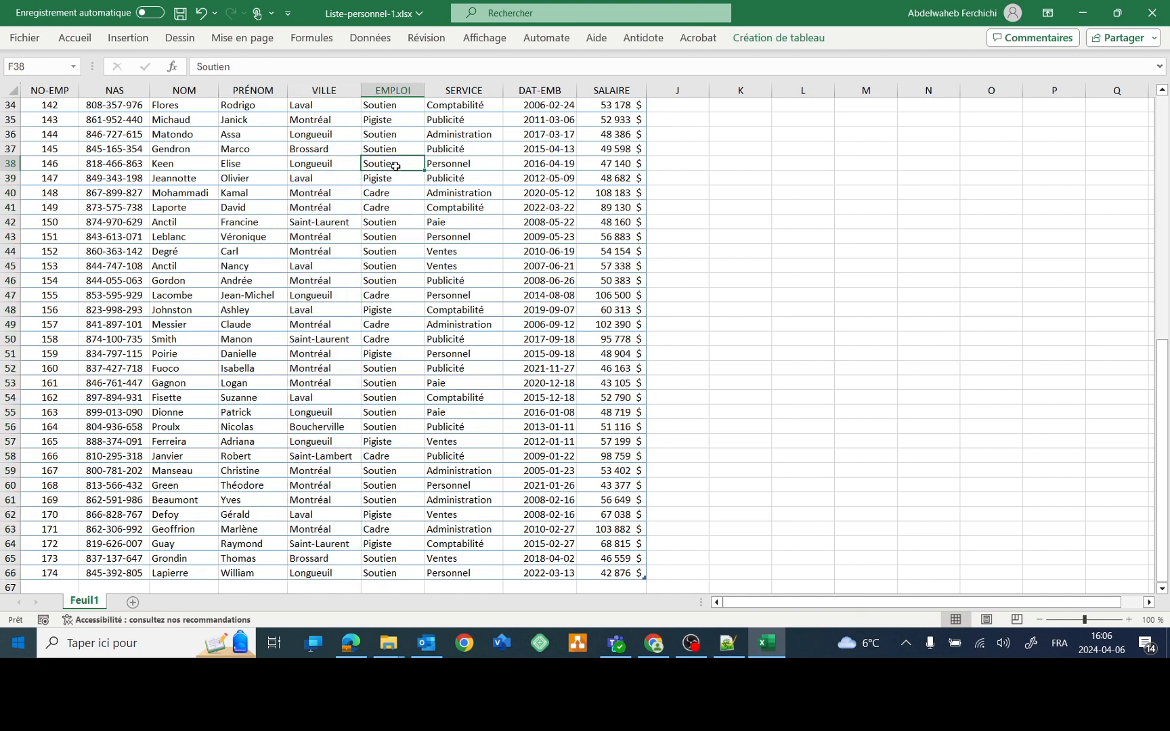
click(310, 165)
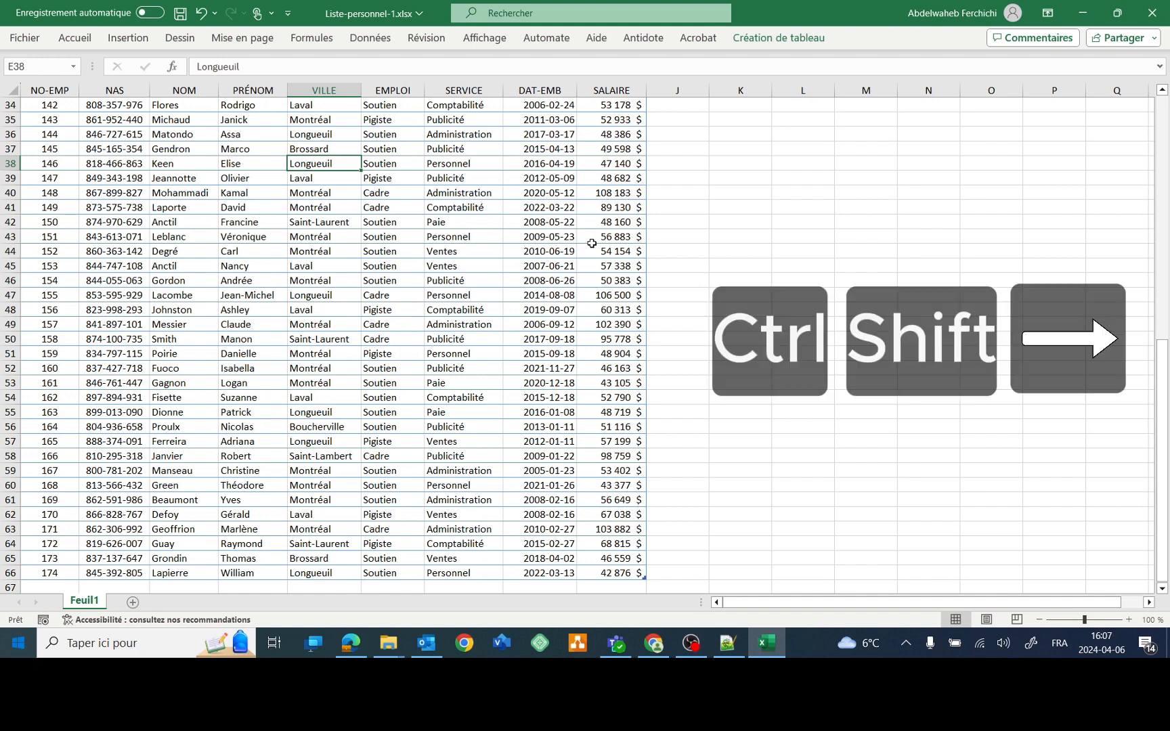
key(ctrl+shift+Right)
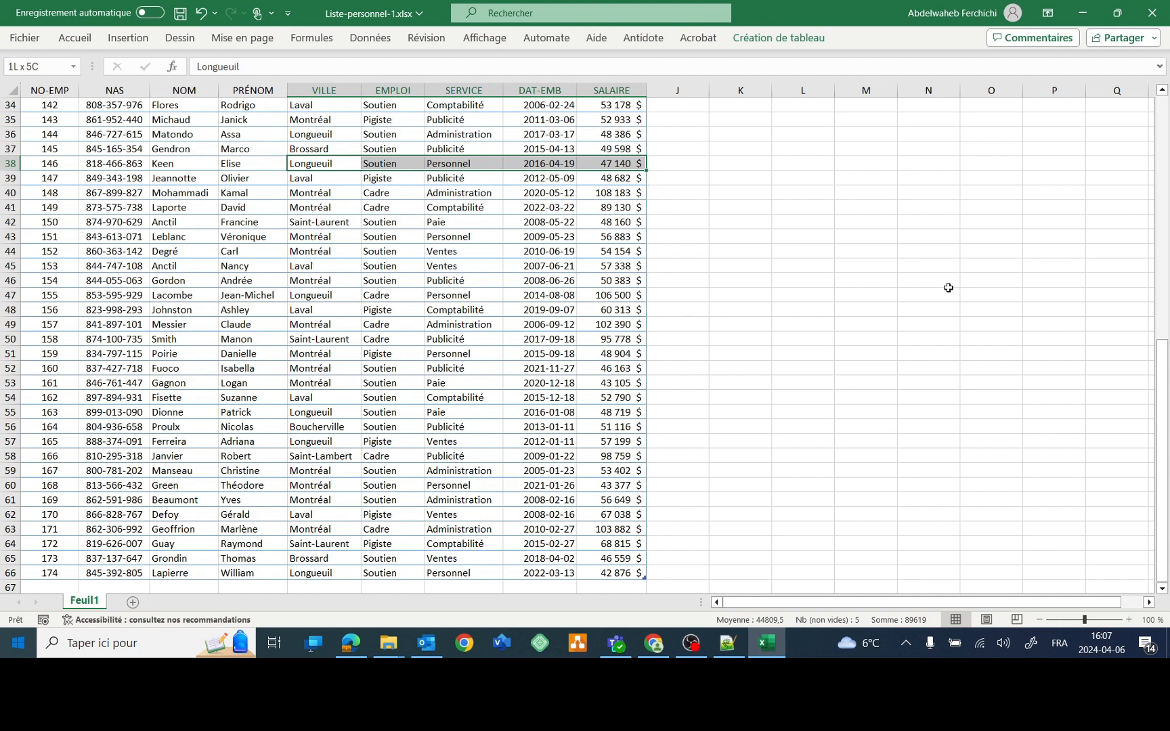
drag(1166, 367, 1166, 366)
scroll(486, 391, down, 1)
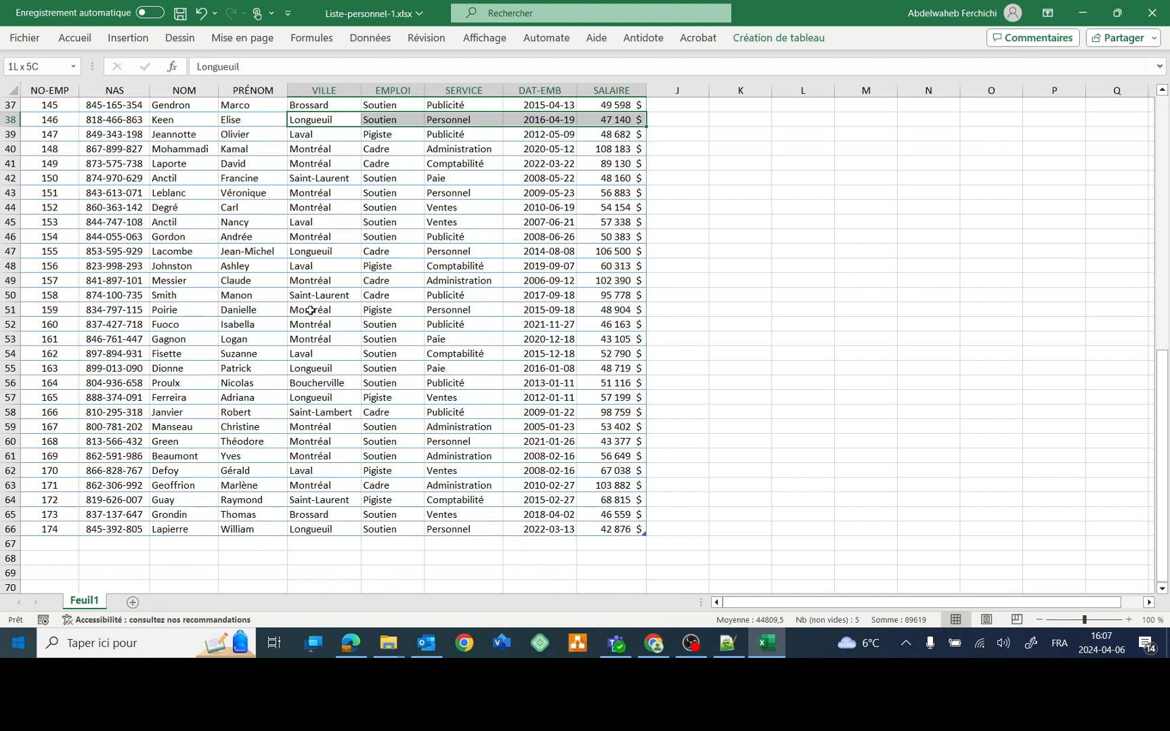
drag(310, 310, 636, 528)
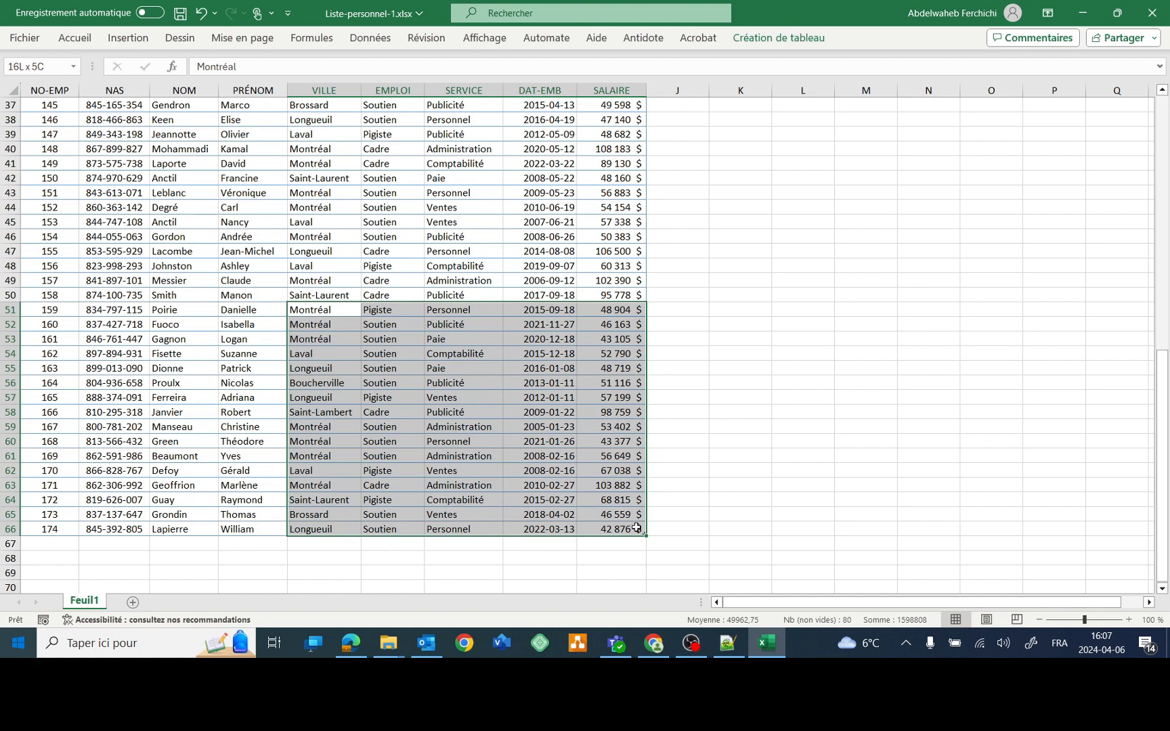
drag(637, 527, 636, 528)
click(316, 309)
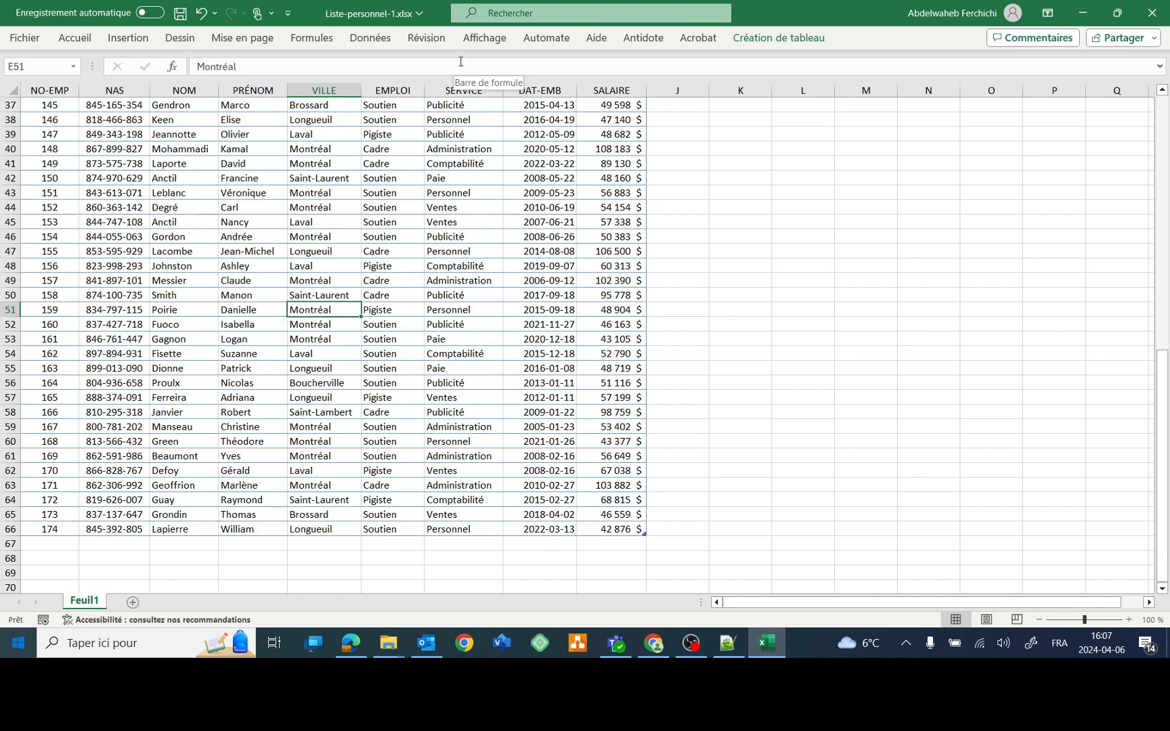
key(ctrl+shift+Down)
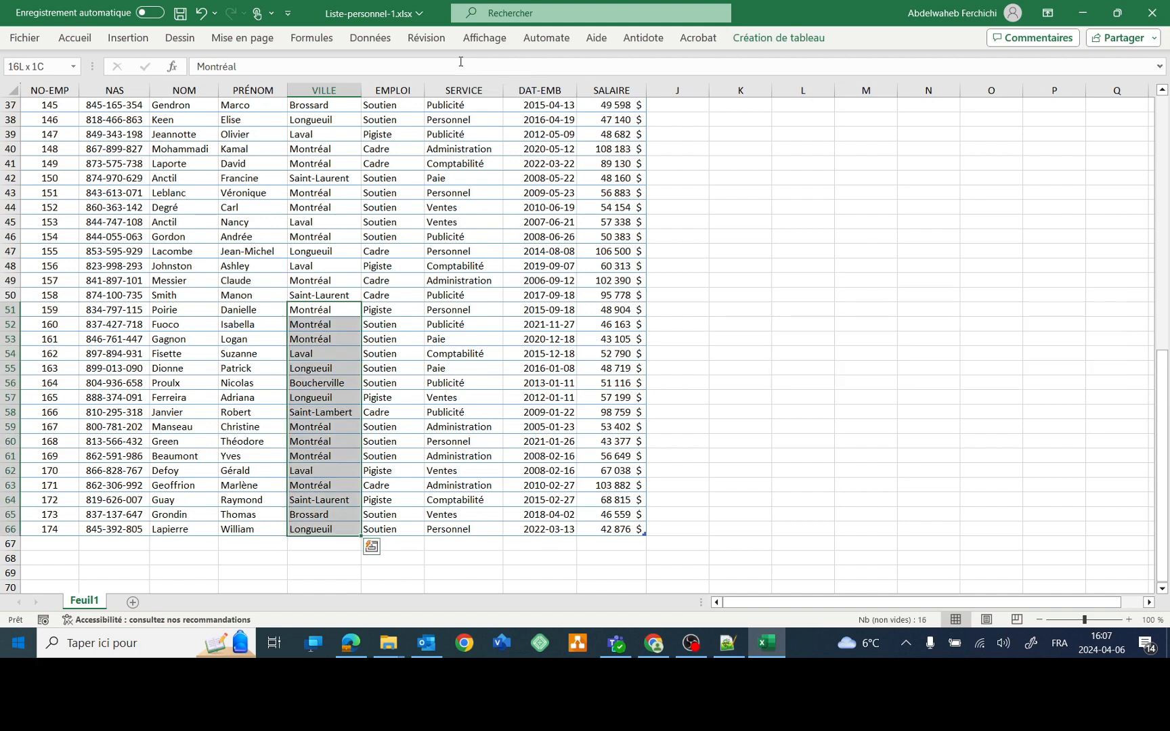
key(ctrl+shift+Right)
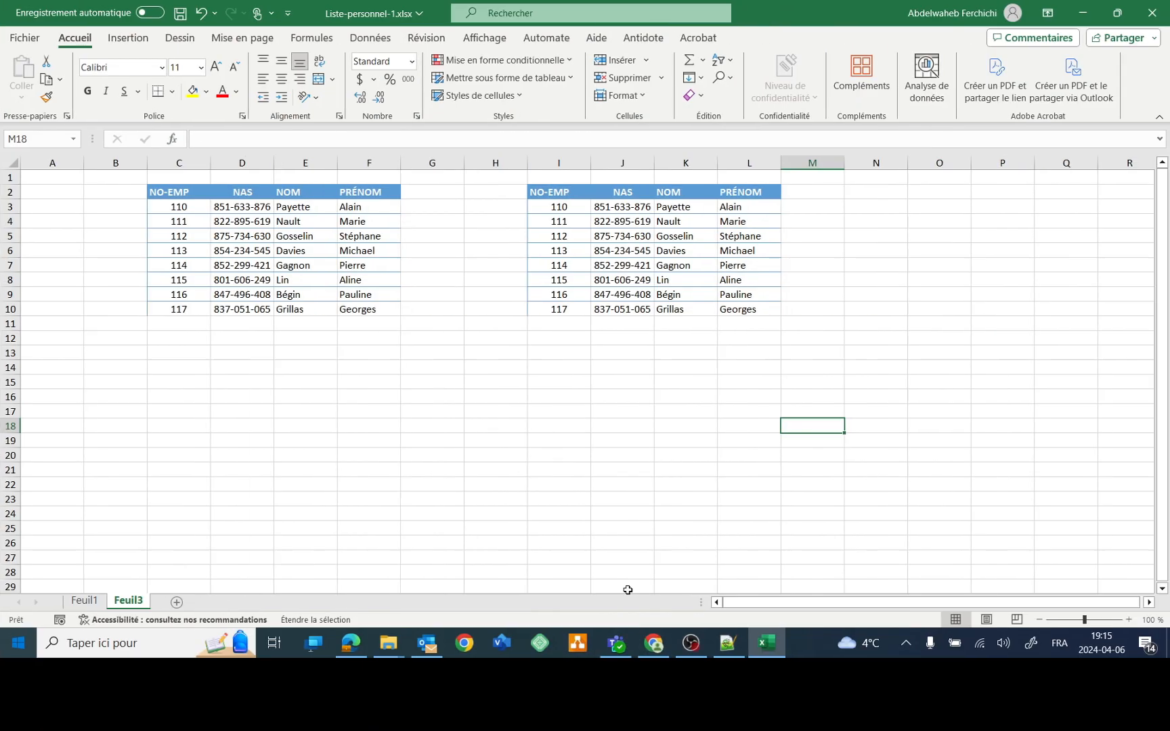
- On Feuil3, select the left table, then the right table, then the whole sheet
key(F8)
click(288, 236)
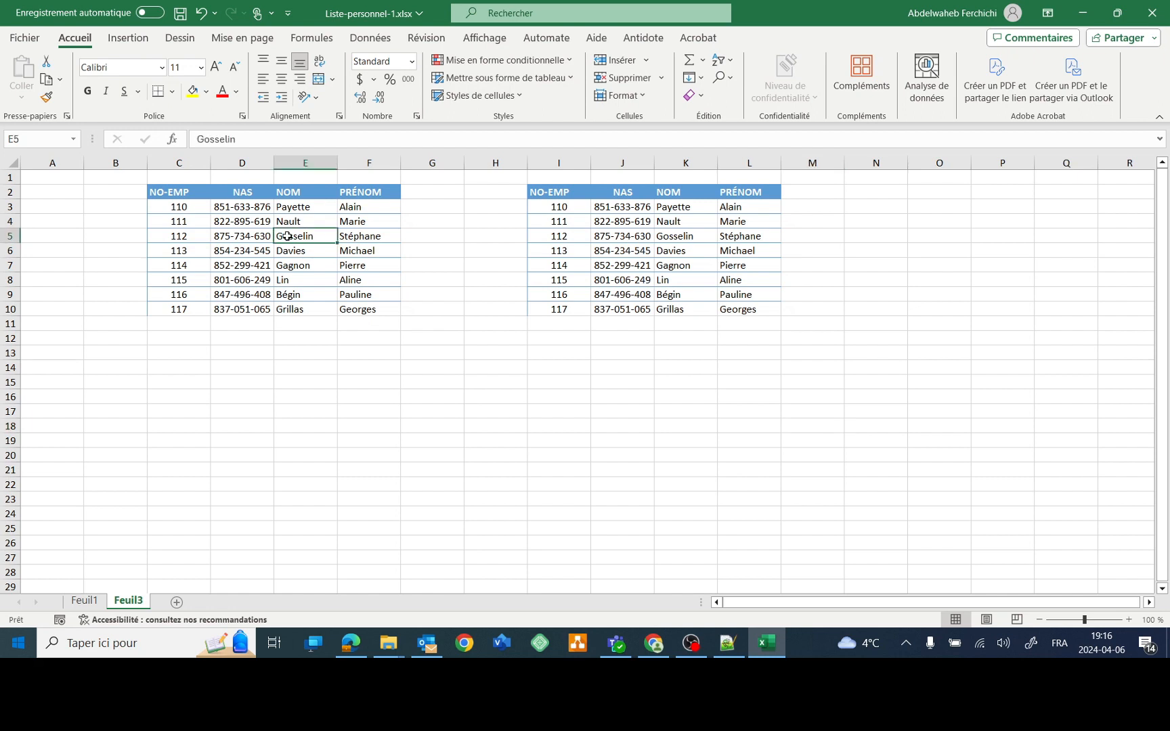
key(ctrl+a)
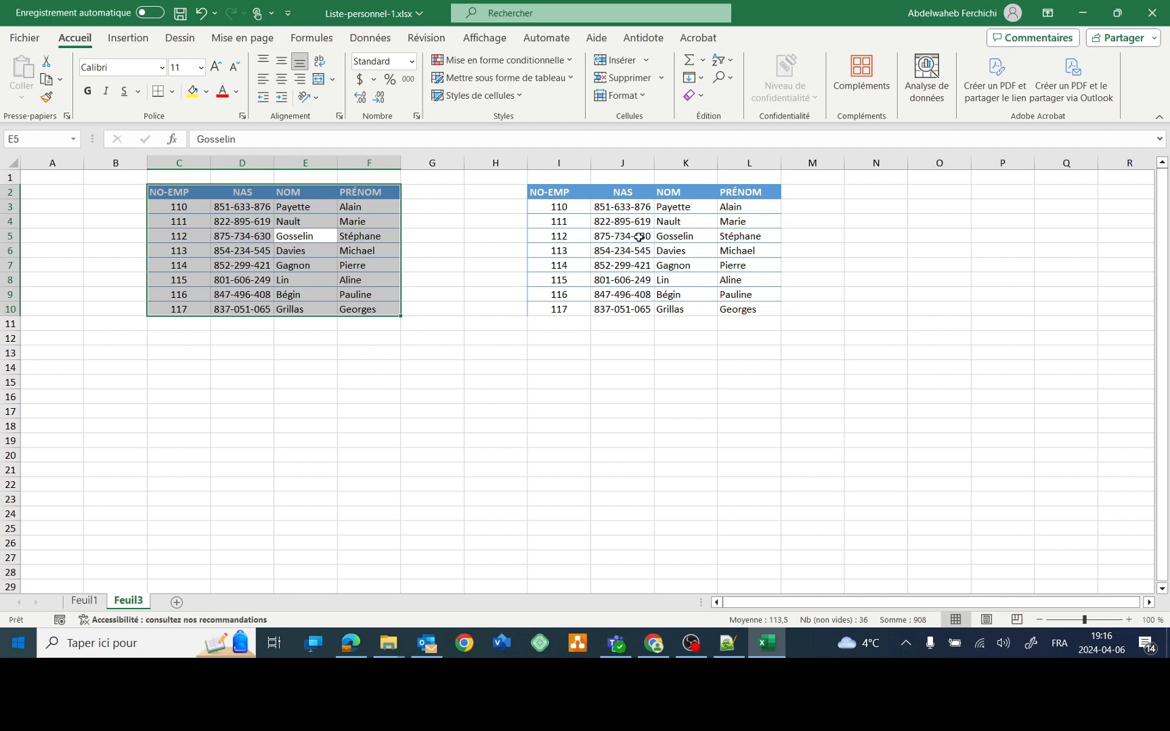
click(639, 238)
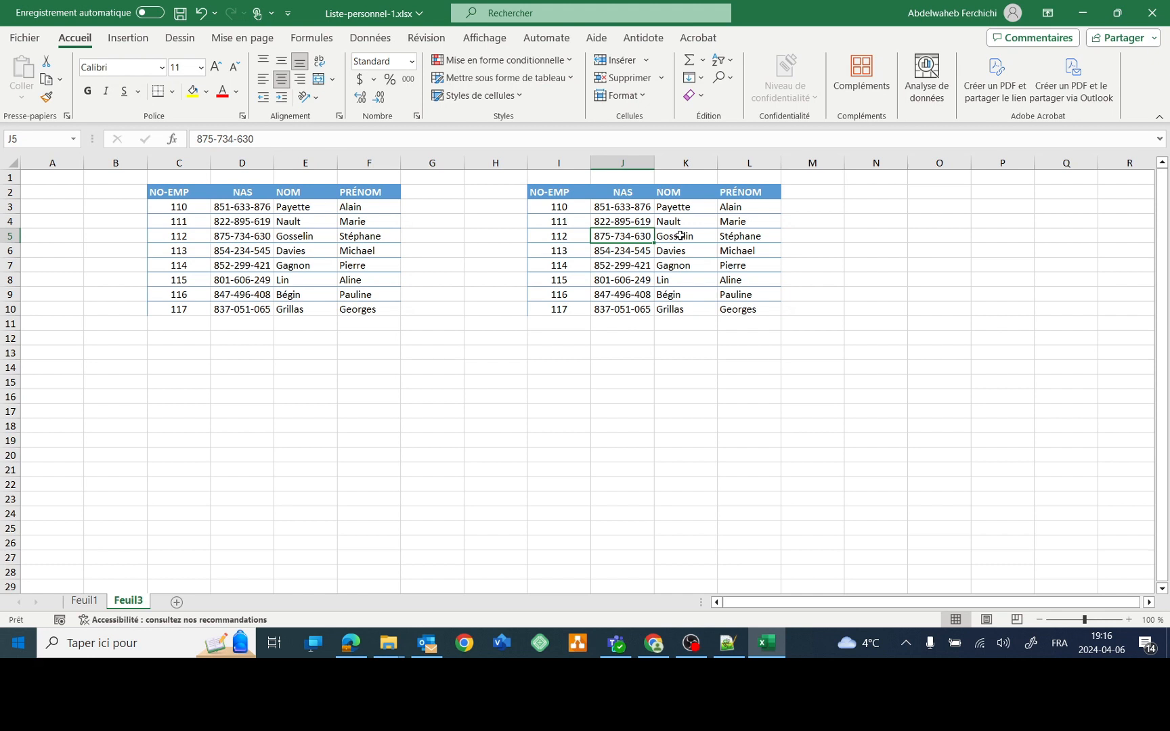
key(ctrl+a)
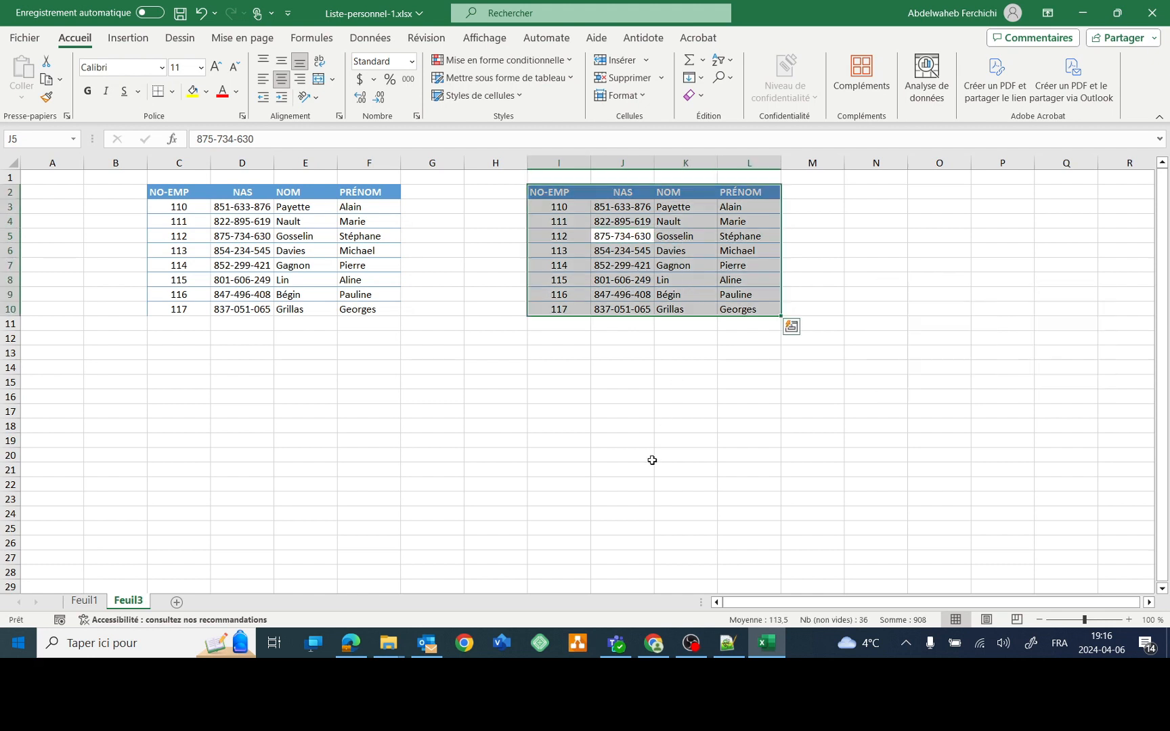
click(559, 415)
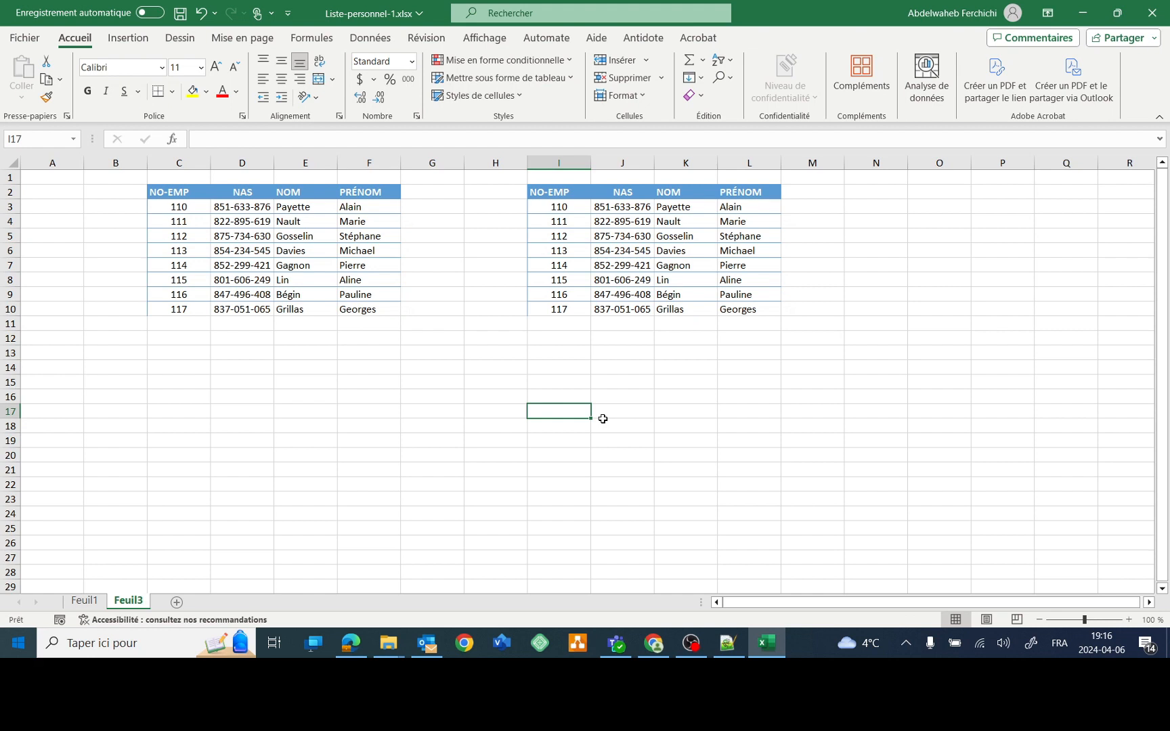
key(ctrl+a)
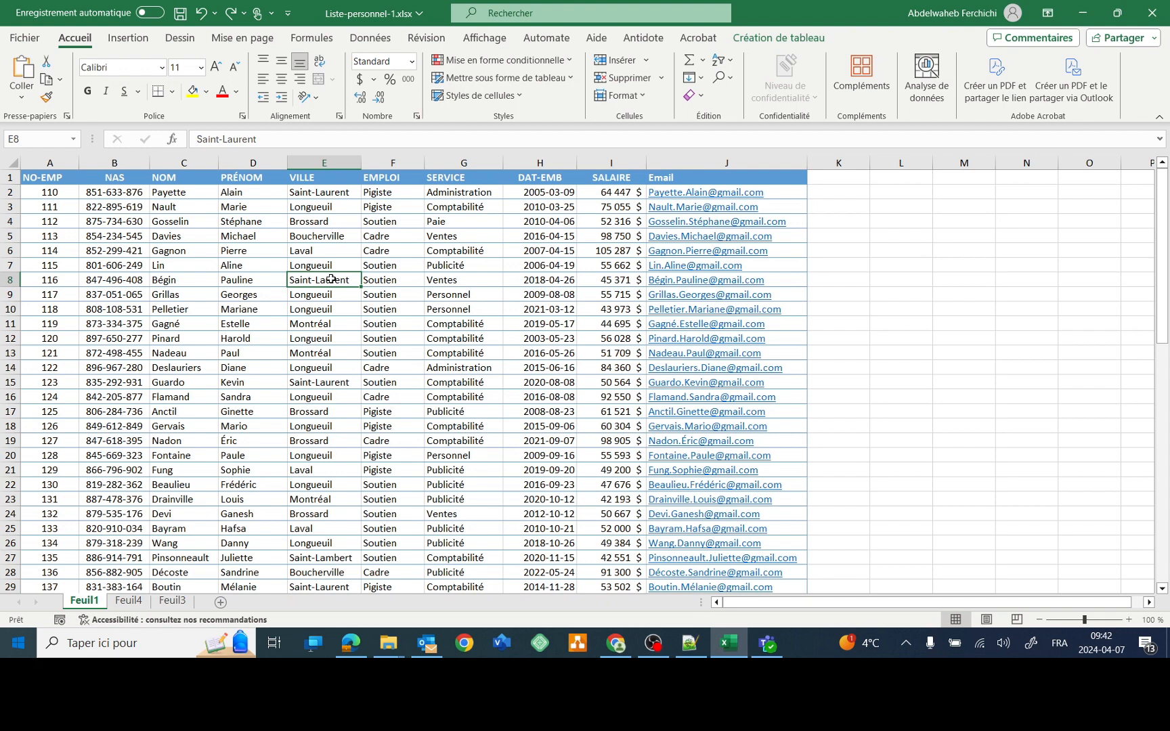
key(shift+space)
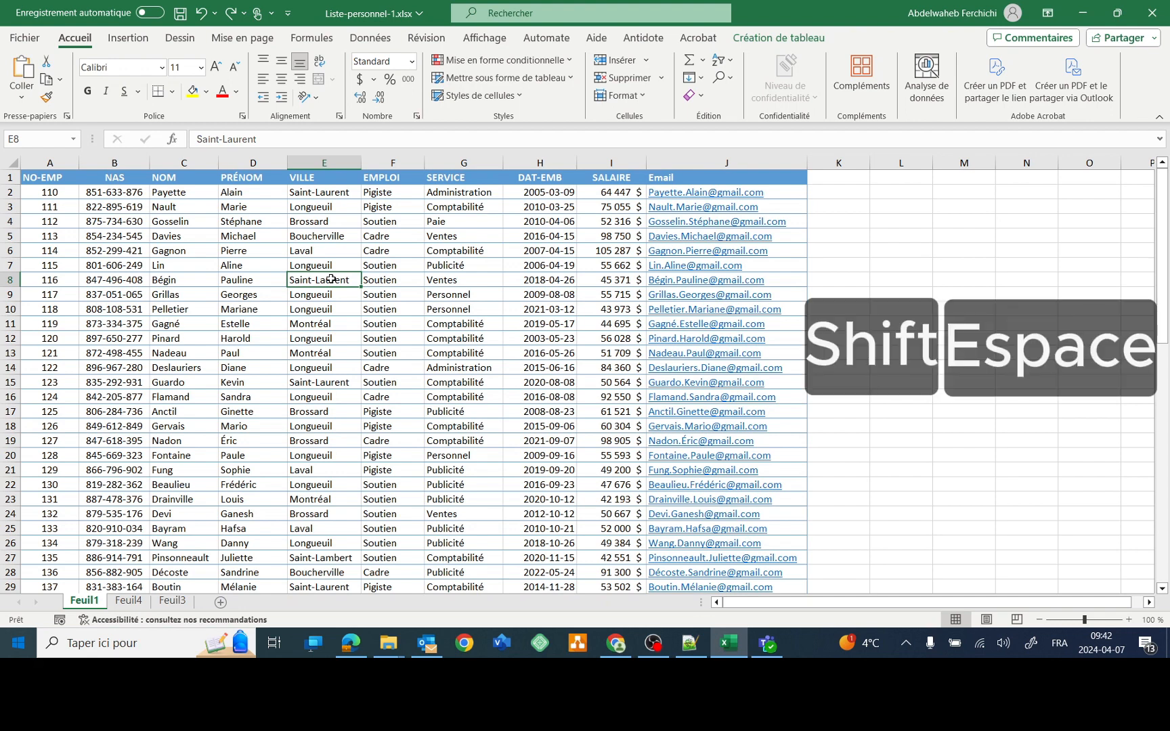
click(396, 311)
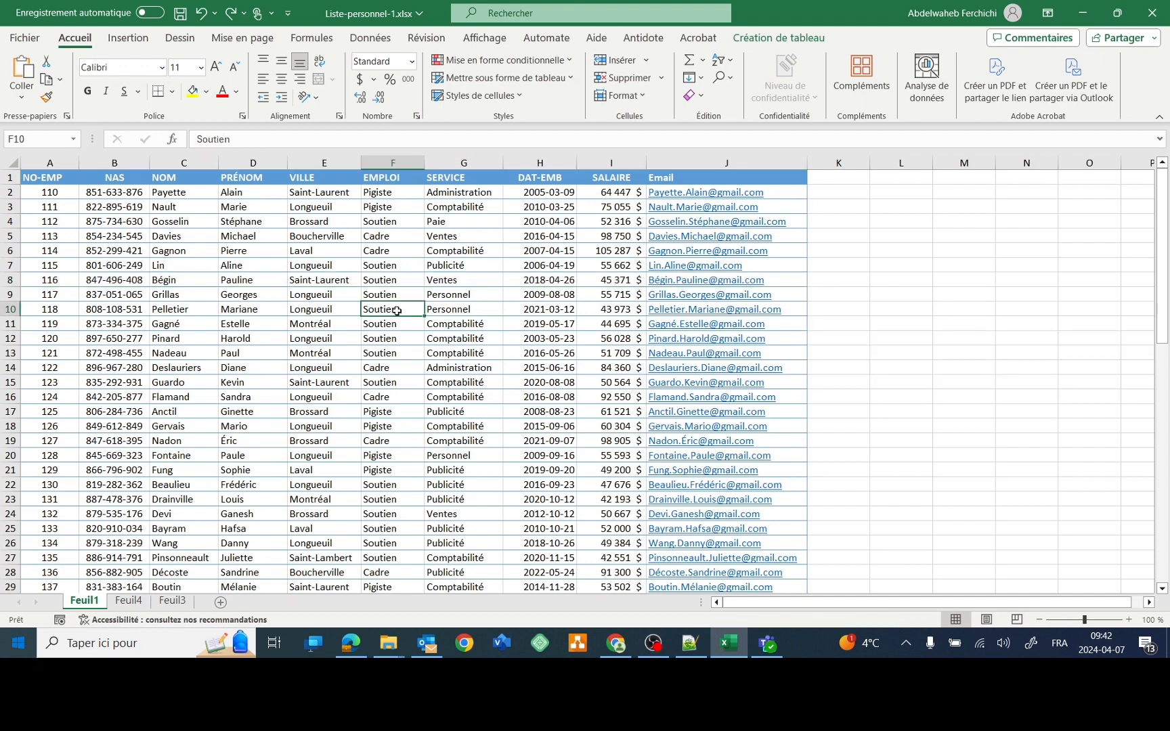
key(ctrl+space)
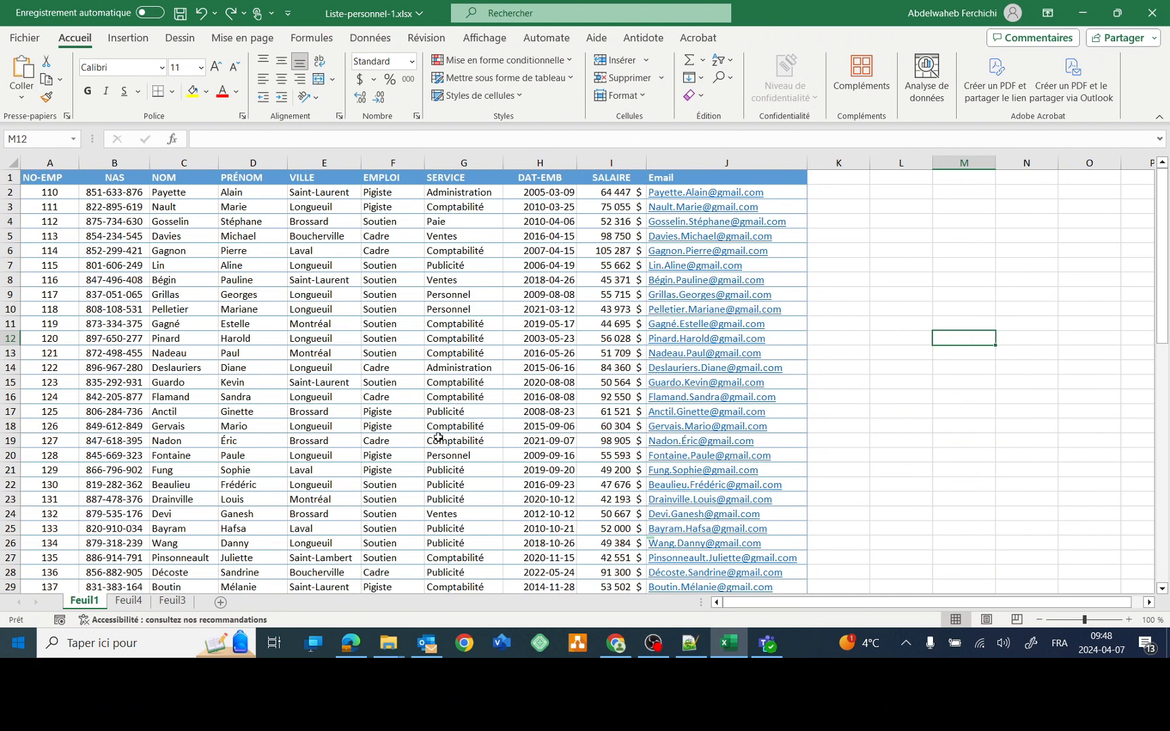
key(ctrl+plus)
click(392, 295)
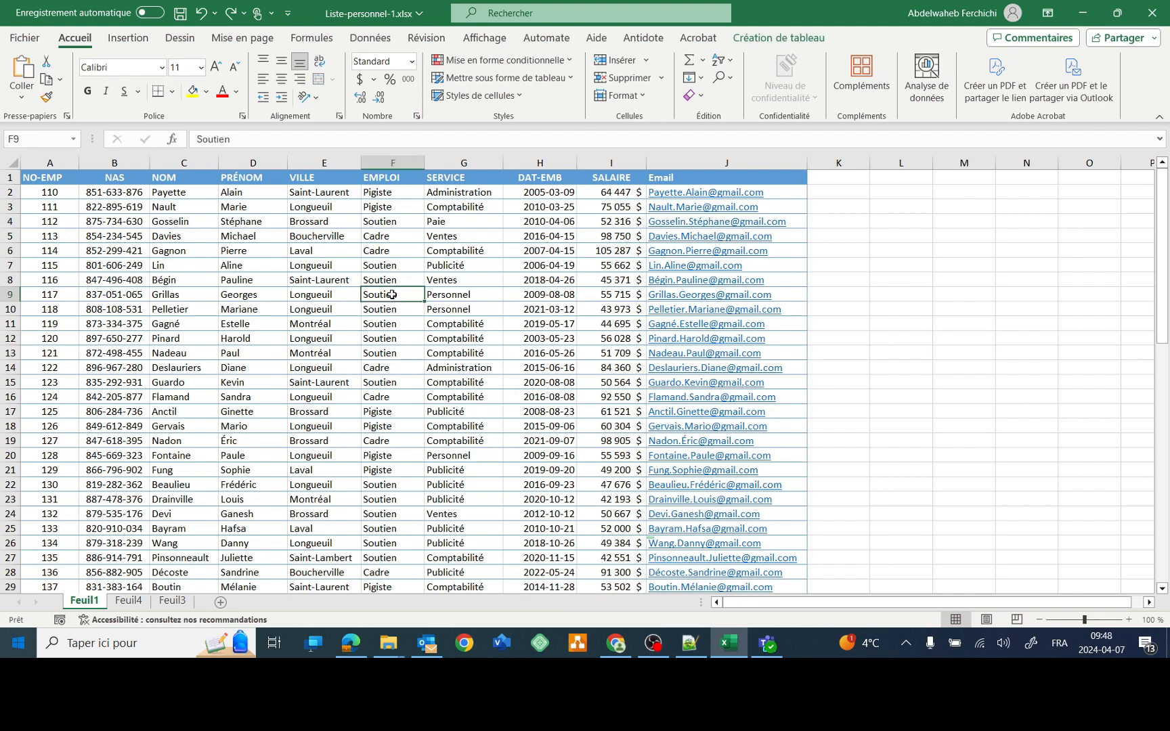
key(ctrl+plus)
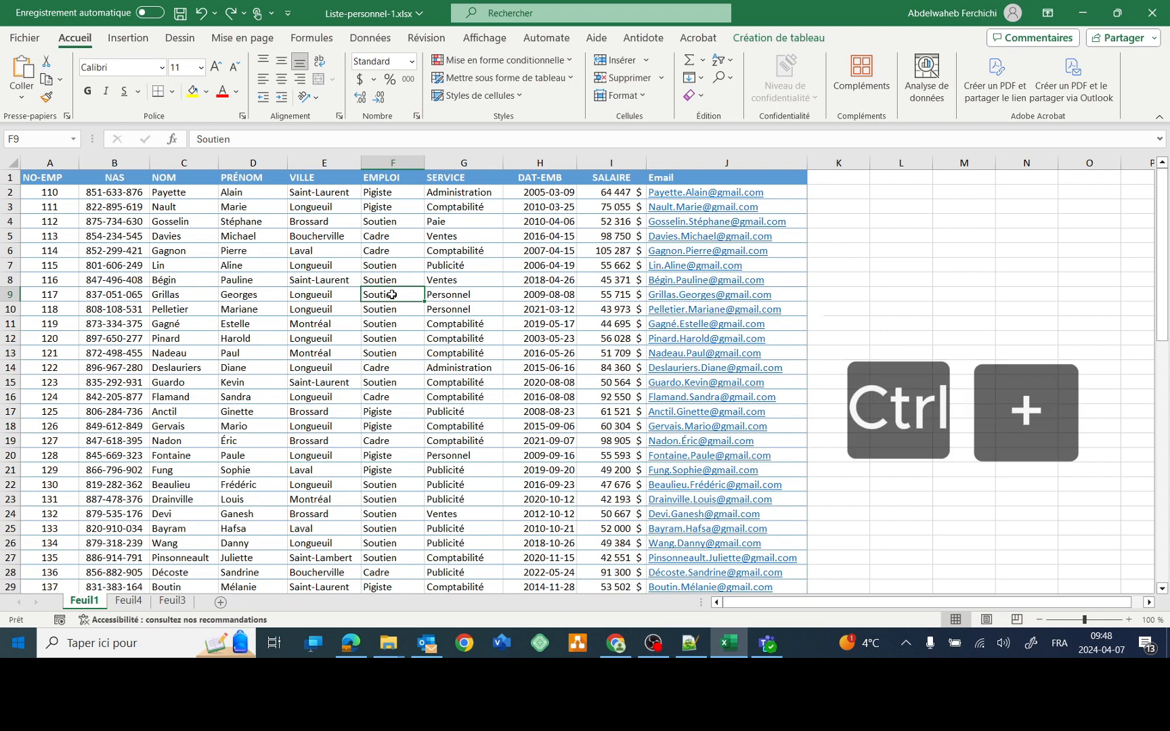
key(ctrl+plus)
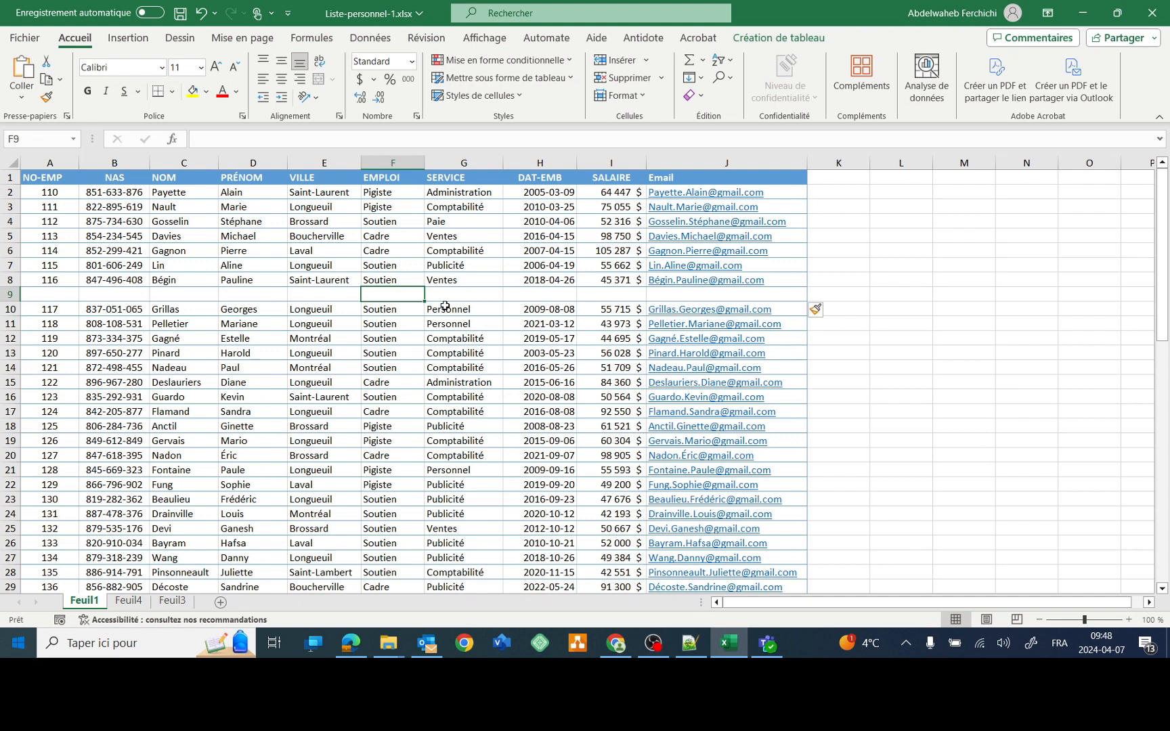
key(ctrl+z)
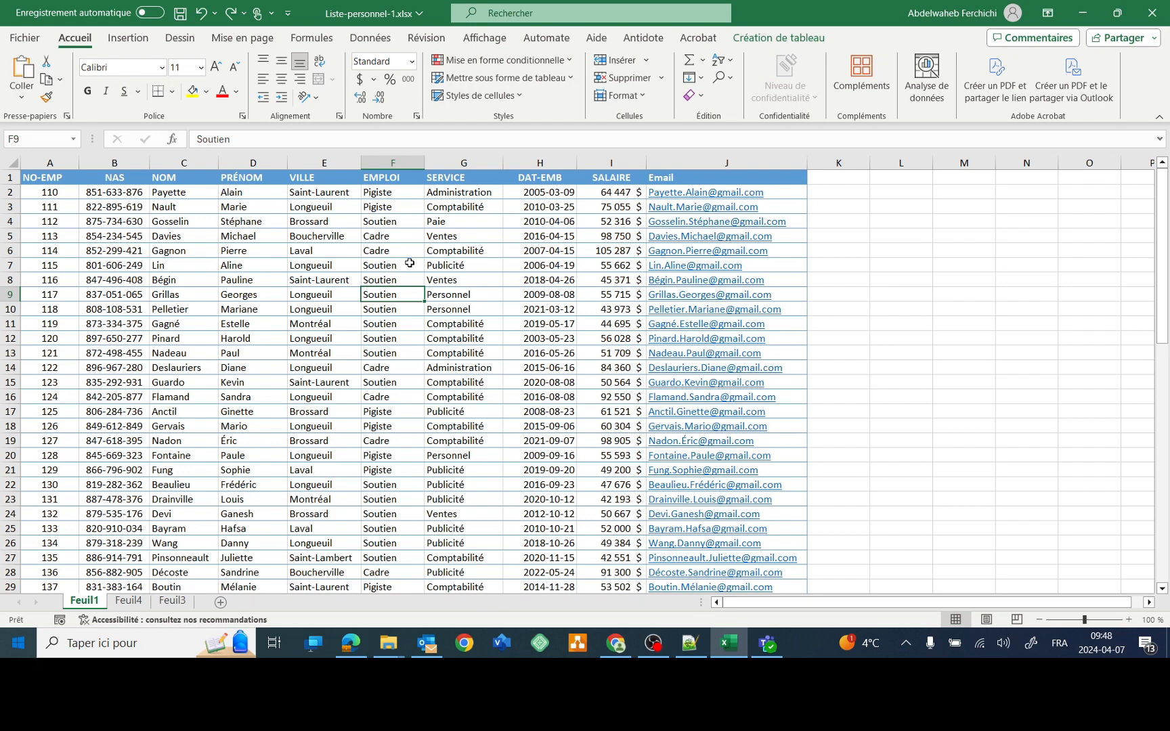
key(ctrl+space)
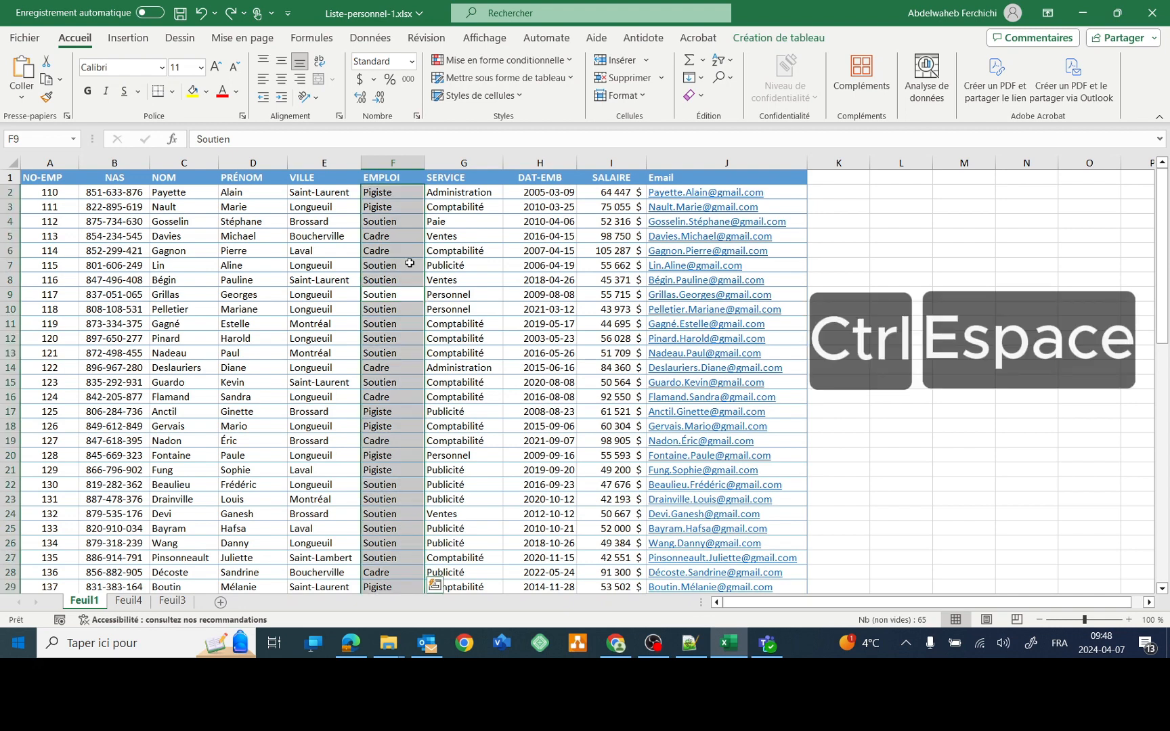
key(ctrl+plus)
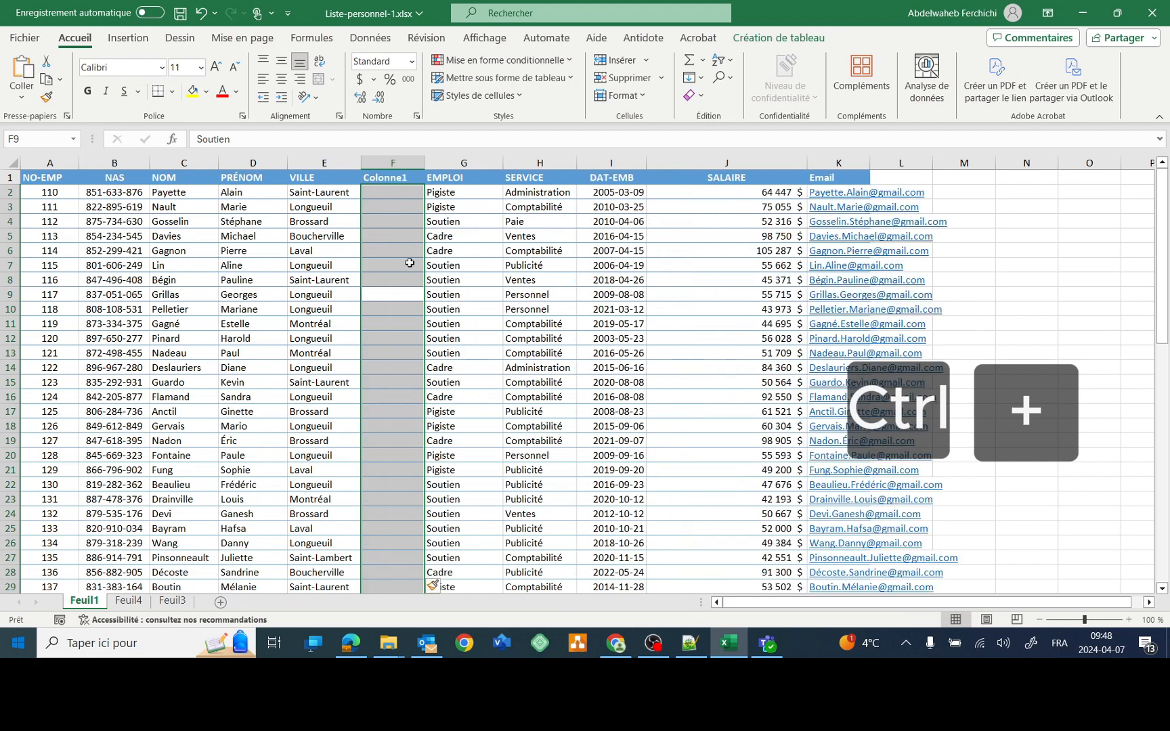
key(ctrl+z)
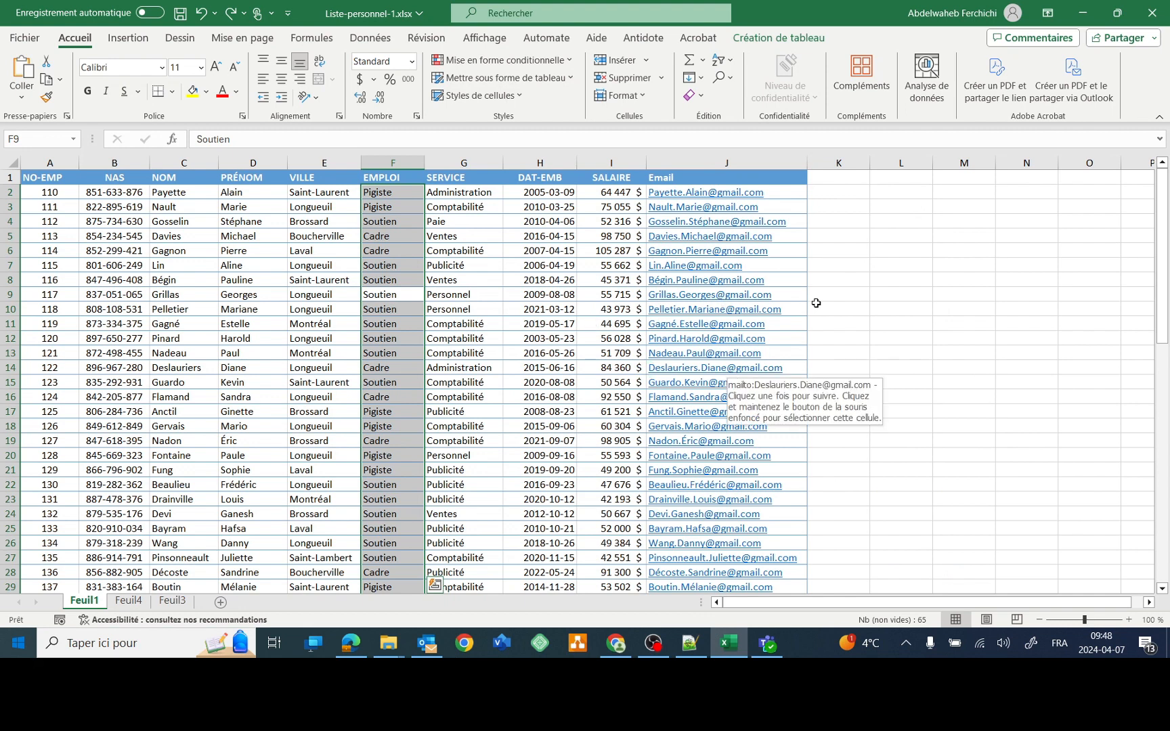
- Enter 200 in M8, fill it across M8:O12, and open the Insert dialog at N10
click(951, 284)
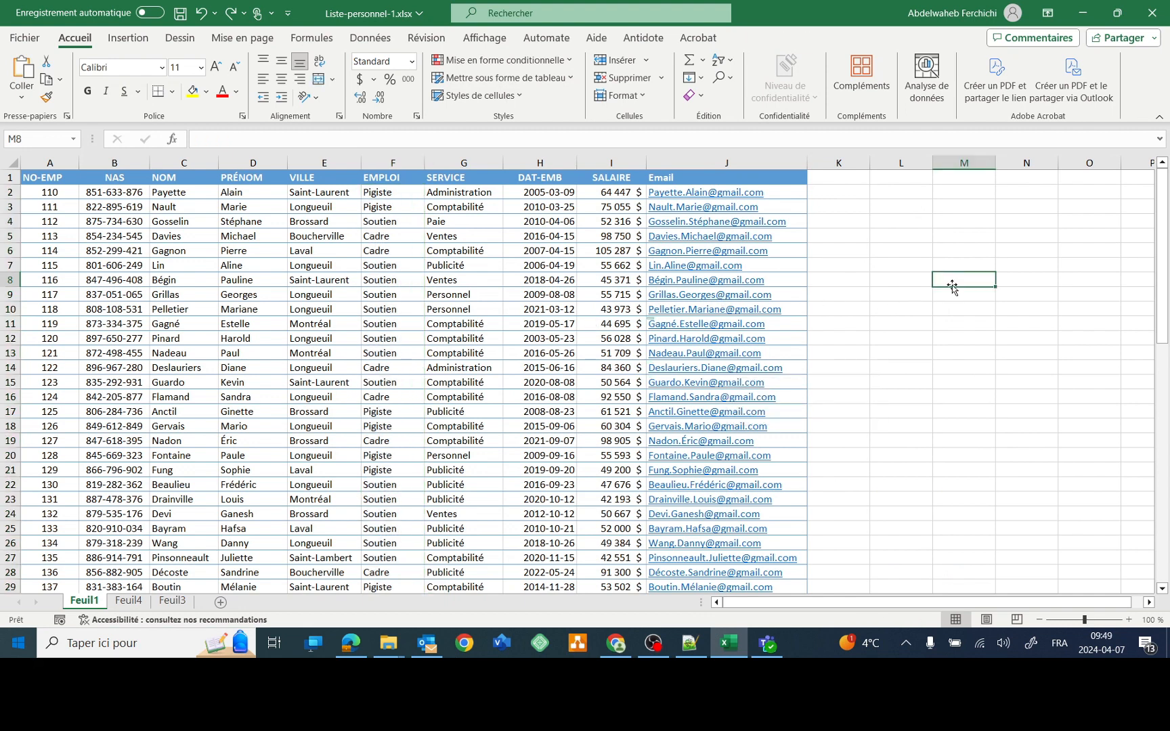
text(200)
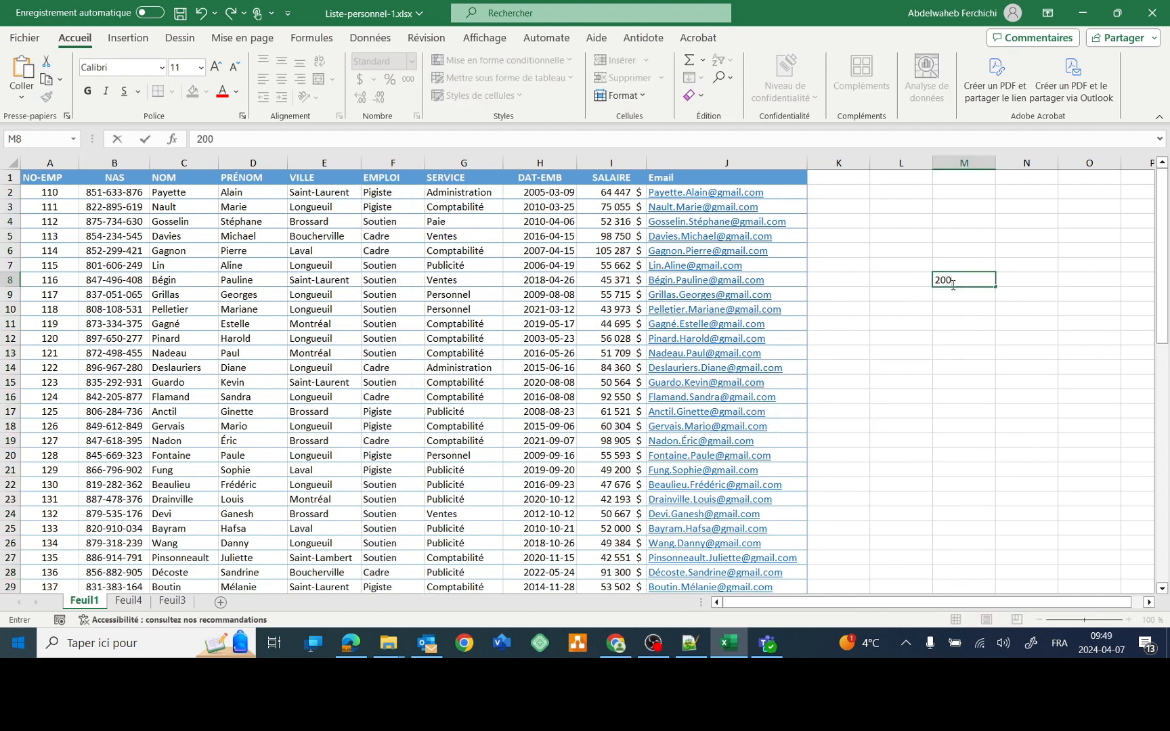
key(Return)
click(965, 280)
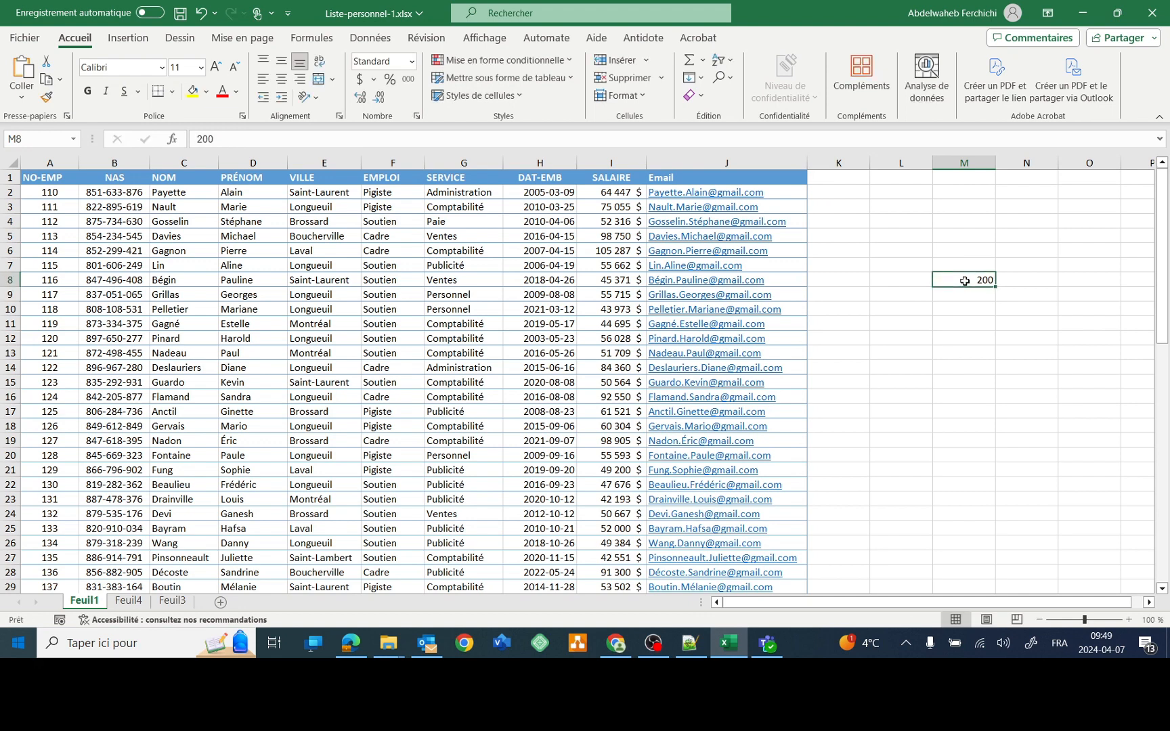
drag(991, 290, 1120, 342)
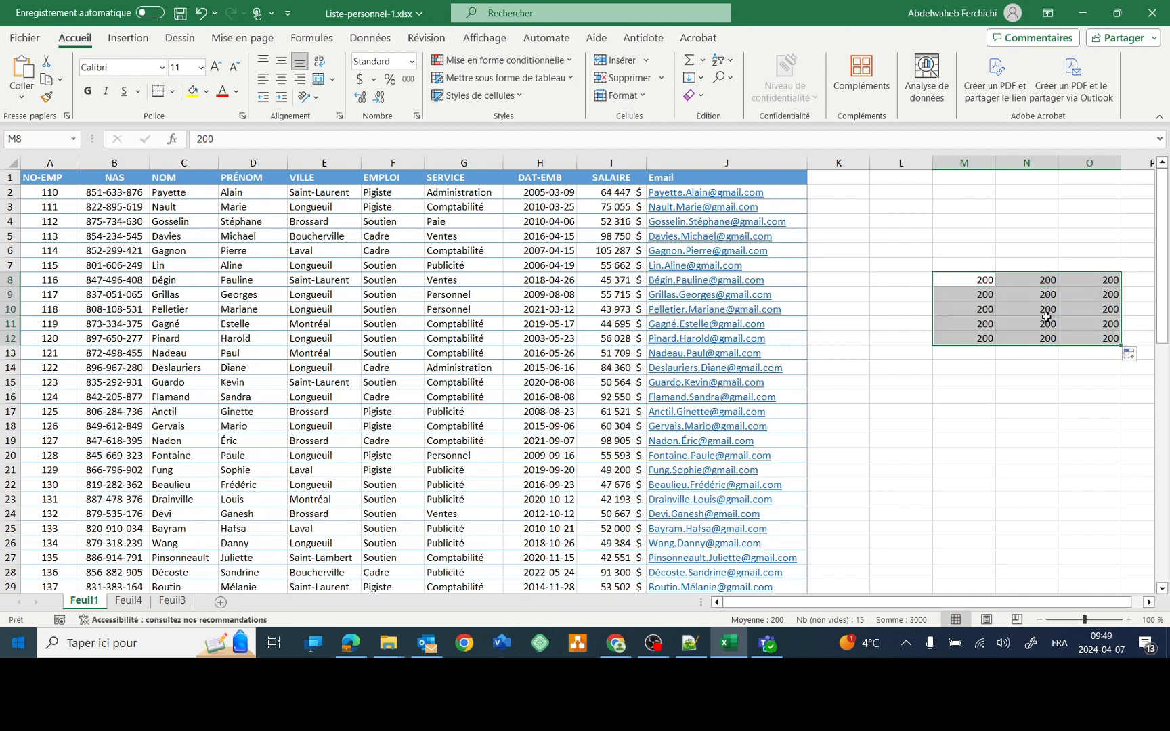
click(1039, 312)
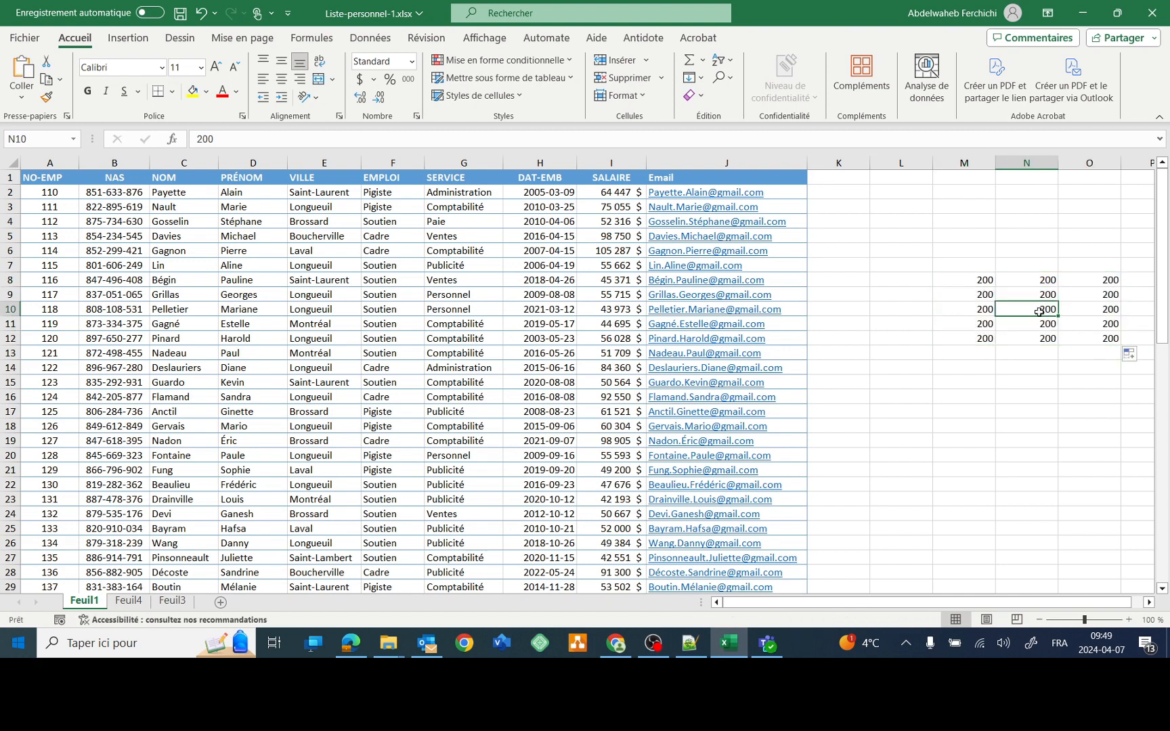
key(ctrl+plus)
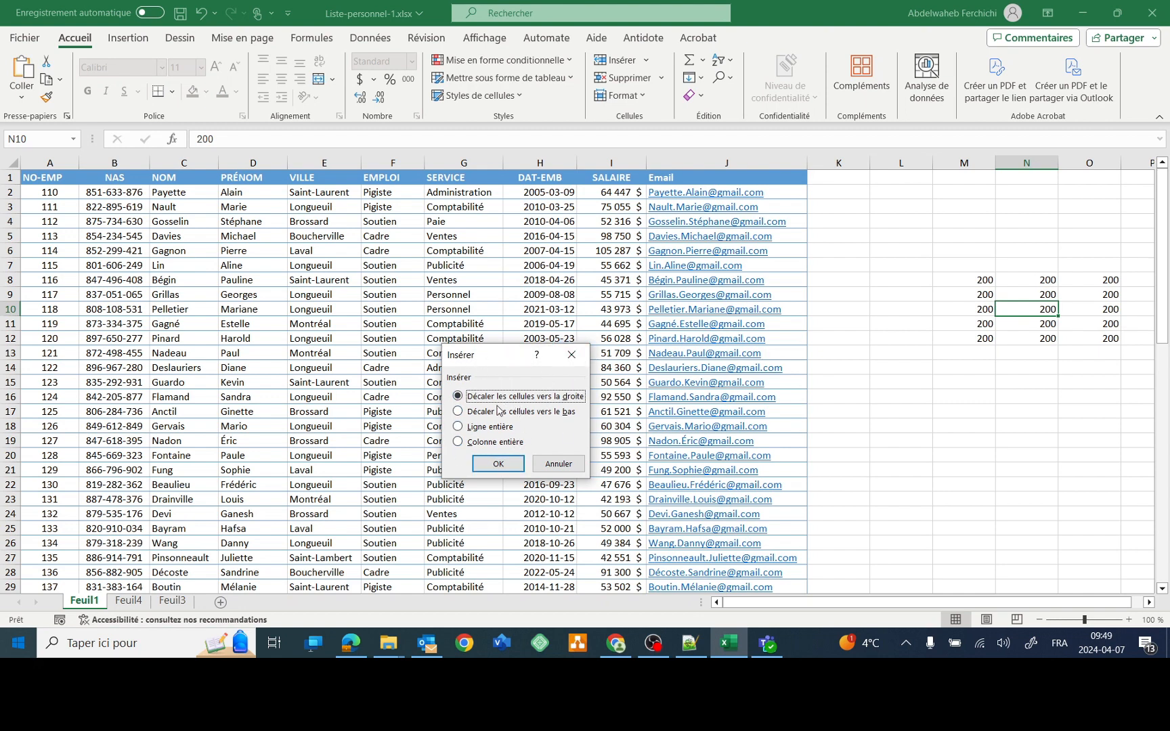
- Cancel the Insérer dialog, then insert an empty row at row 10 and undo it
click(559, 464)
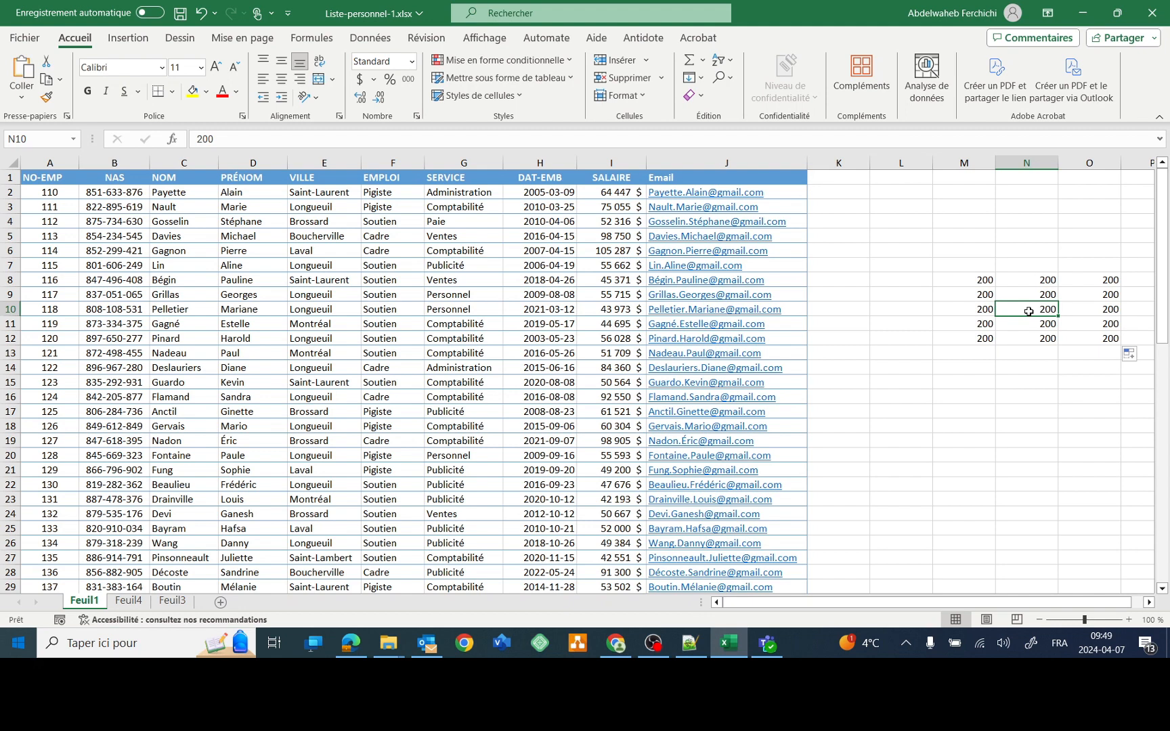
key(shift+space)
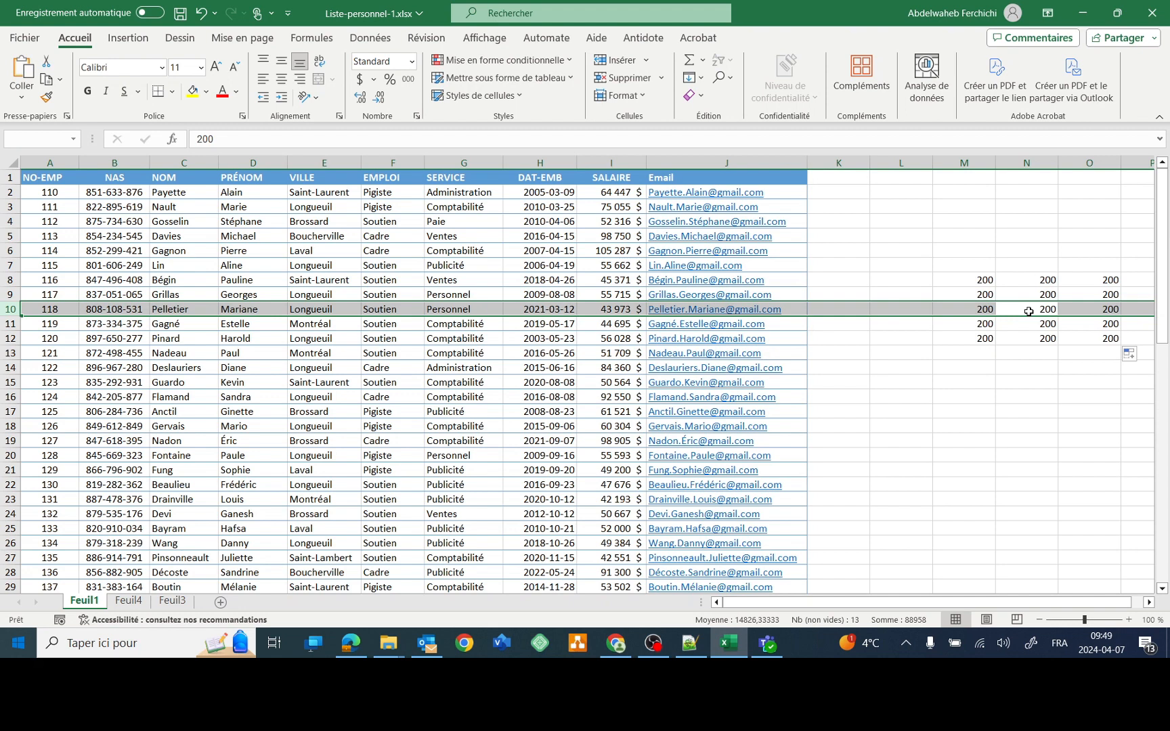
key(ctrl+plus)
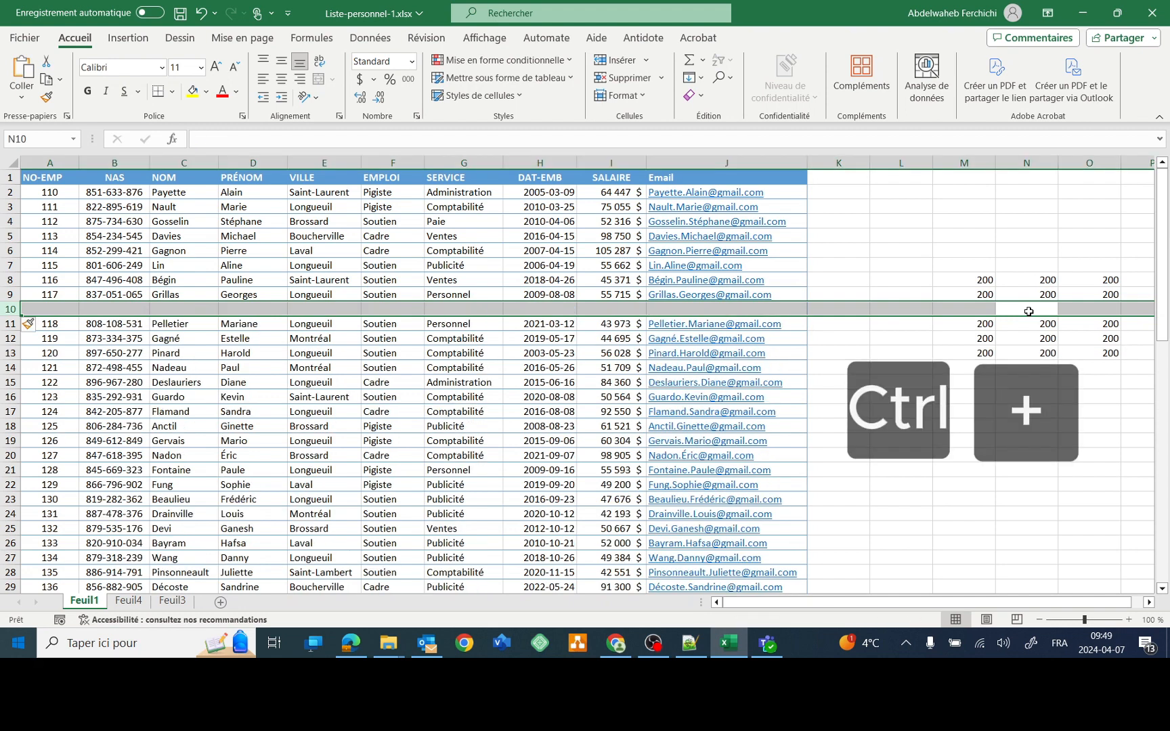
key(ctrl+z)
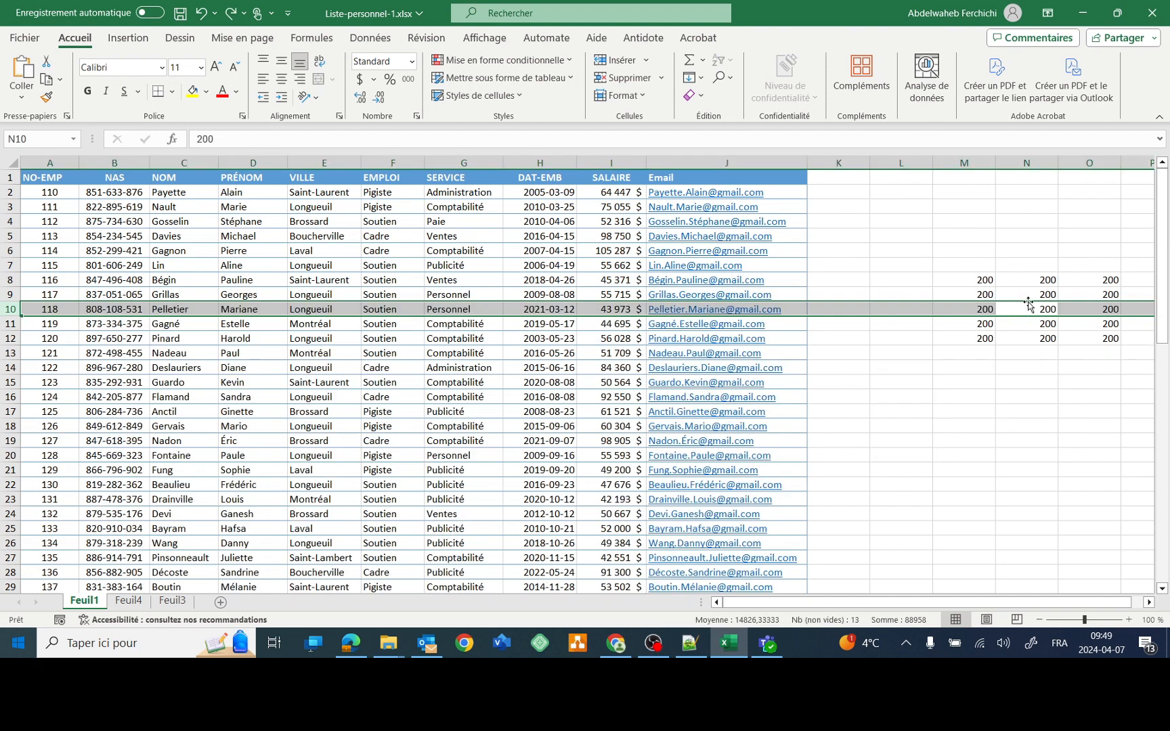
- Select the whole of column N and insert a new column there
click(1028, 282)
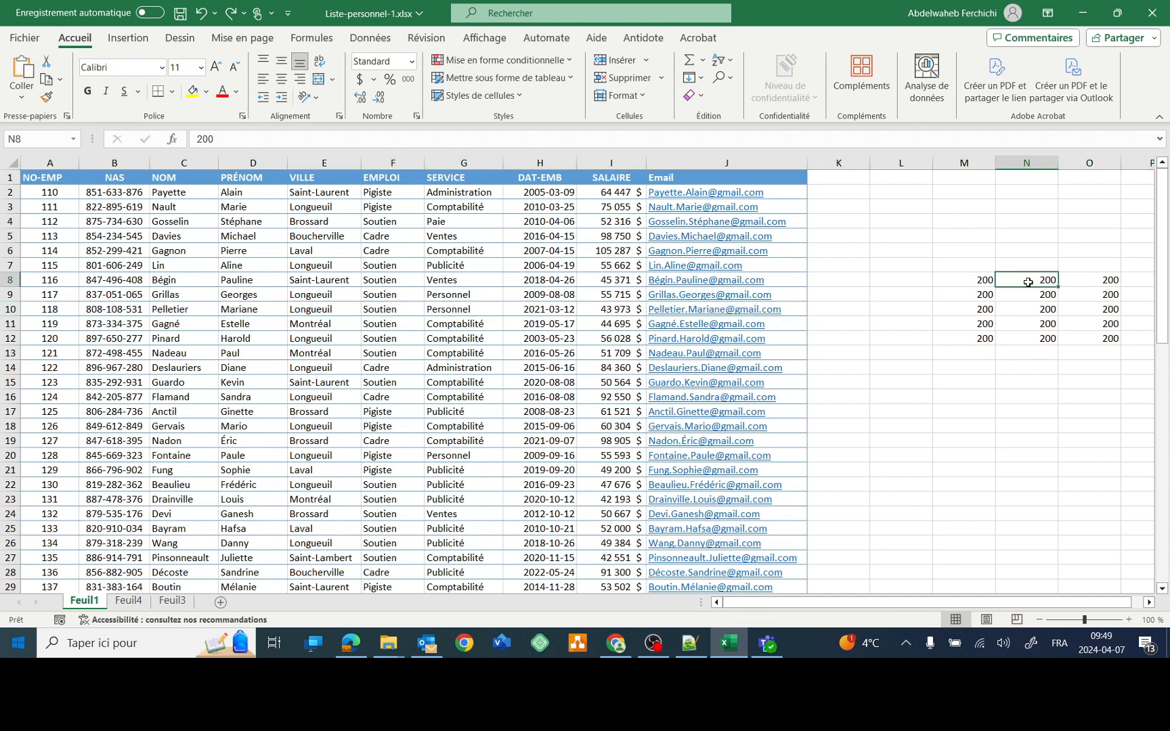
key(ctrl+space)
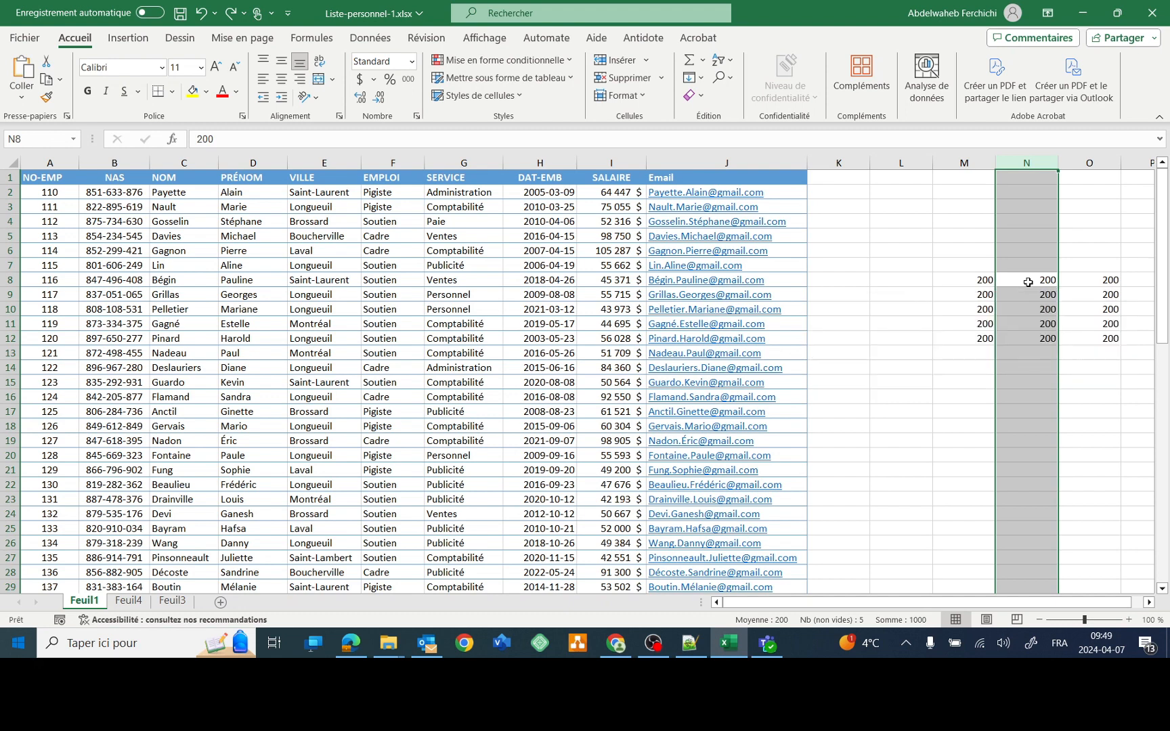
key(ctrl+plus)
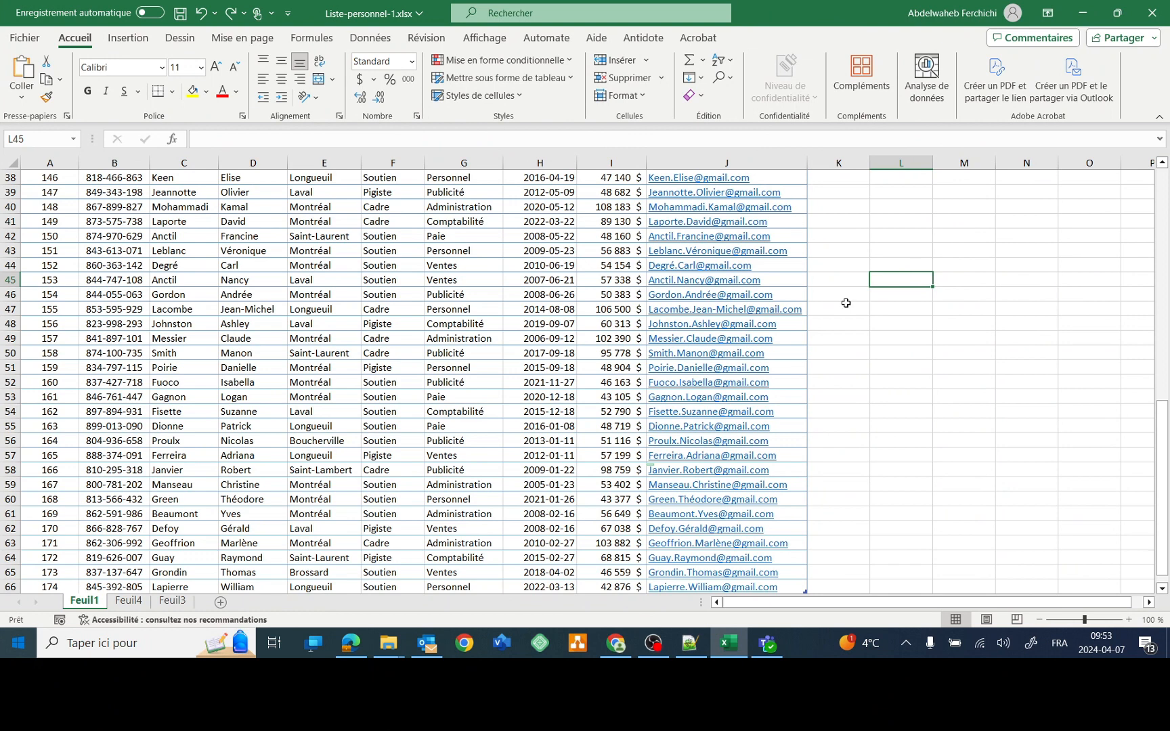
- Delete employee 153's row, then undo the deletion
click(378, 280)
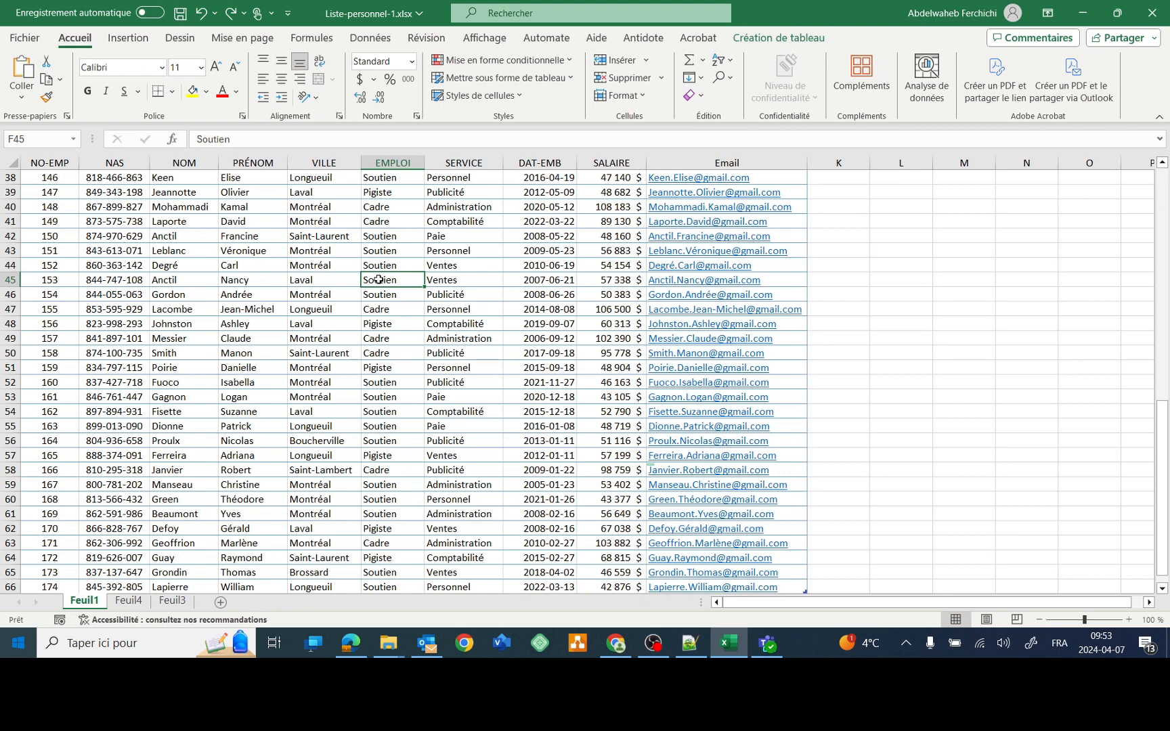
key(ctrl+minus)
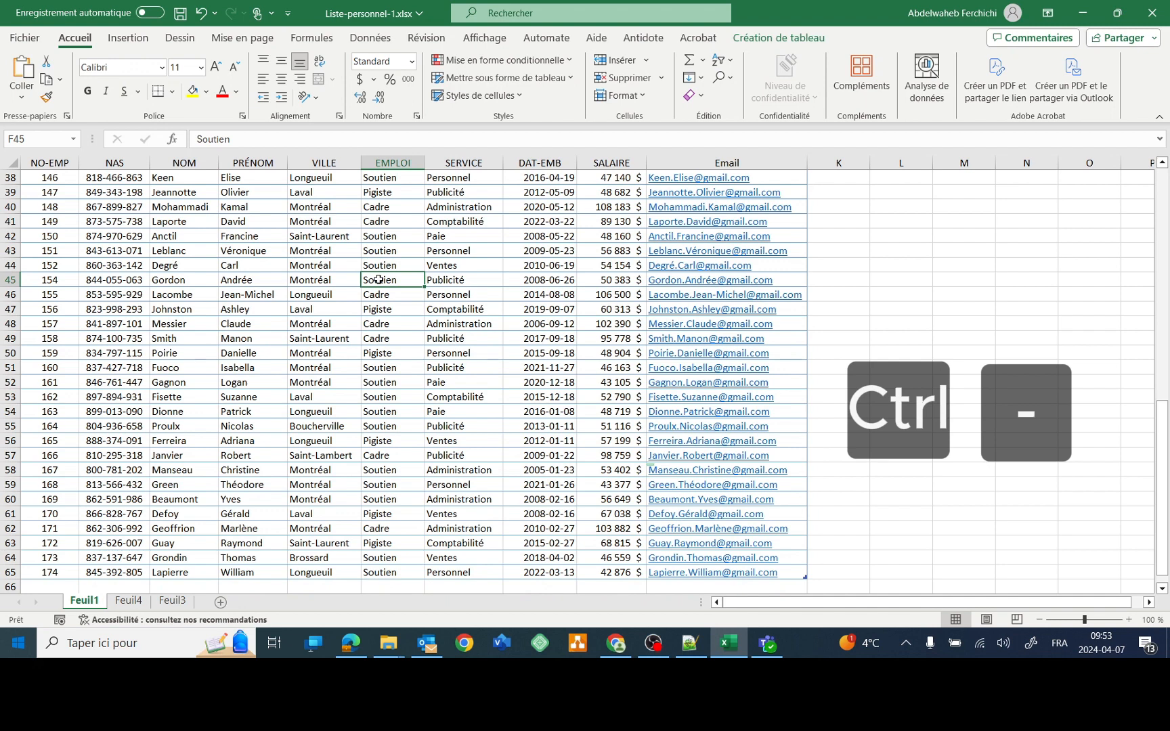
key(ctrl+z)
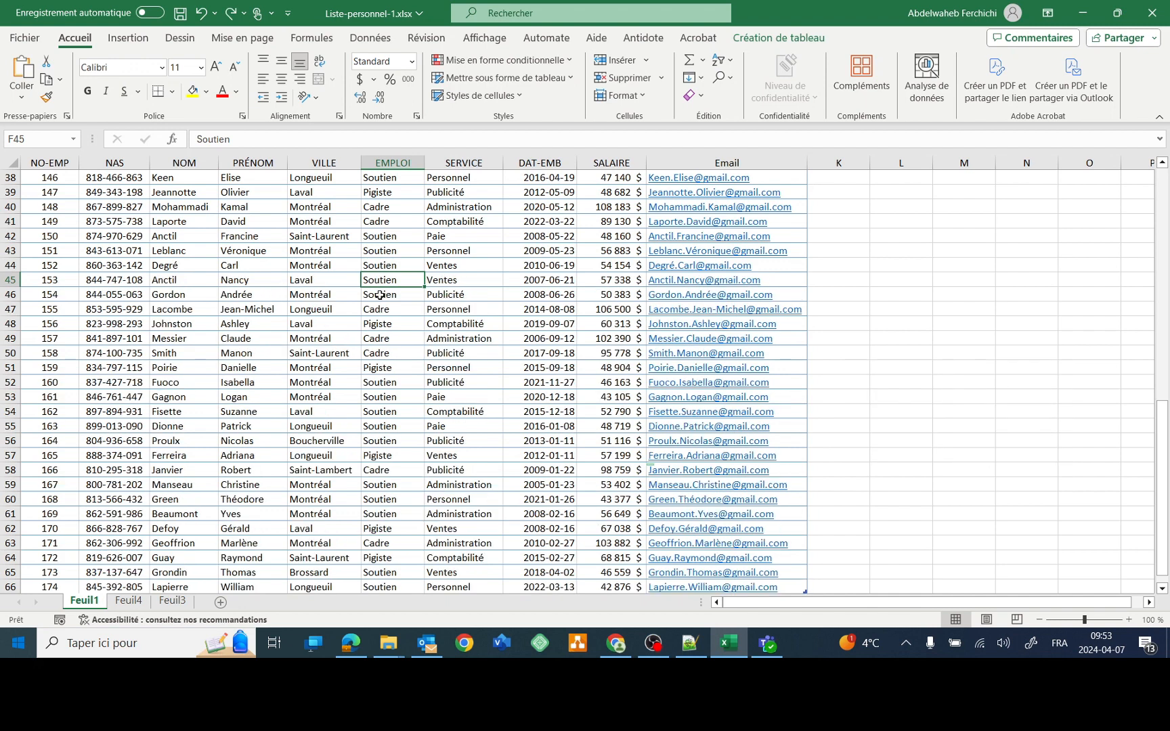
- Delete the entire EMPLOI column, then undo to restore it
click(385, 250)
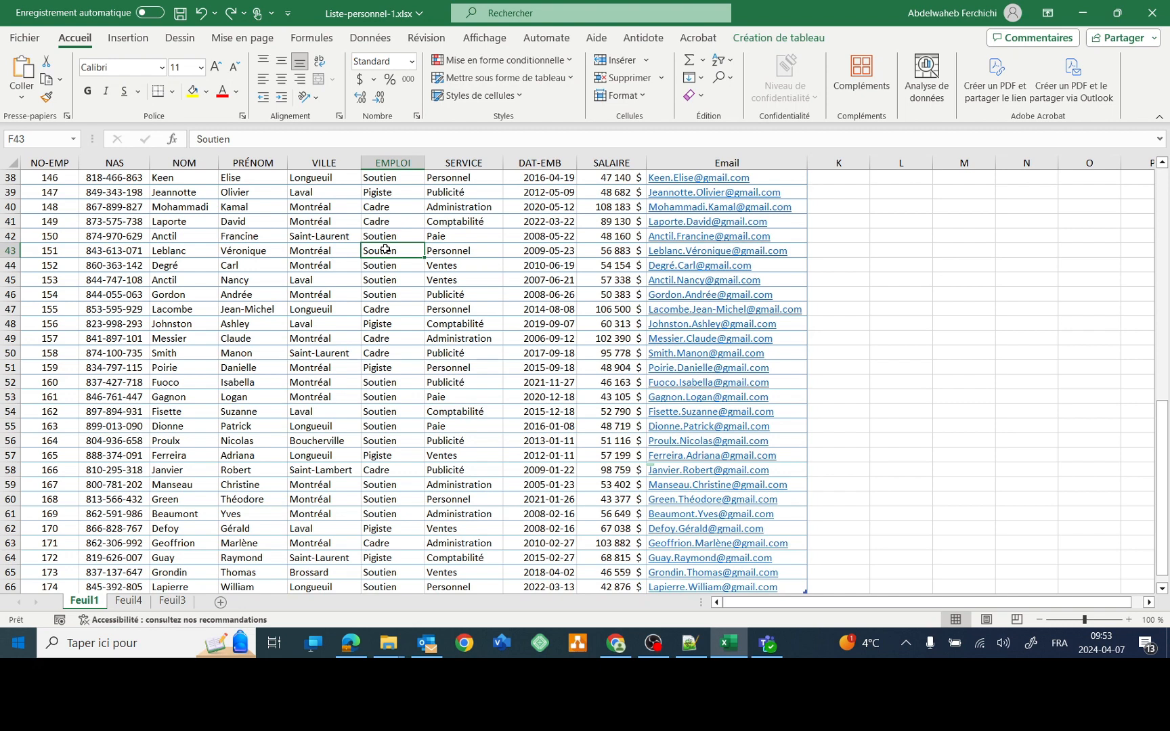
key(ctrl+space)
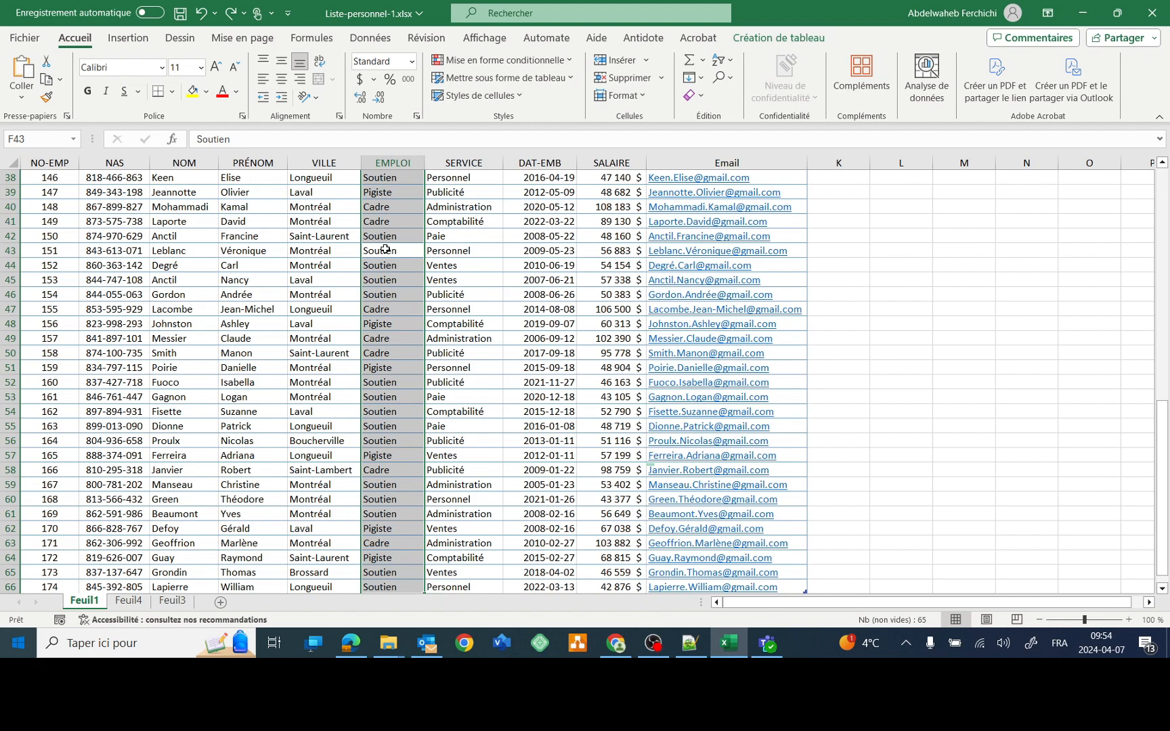
key(ctrl+minus)
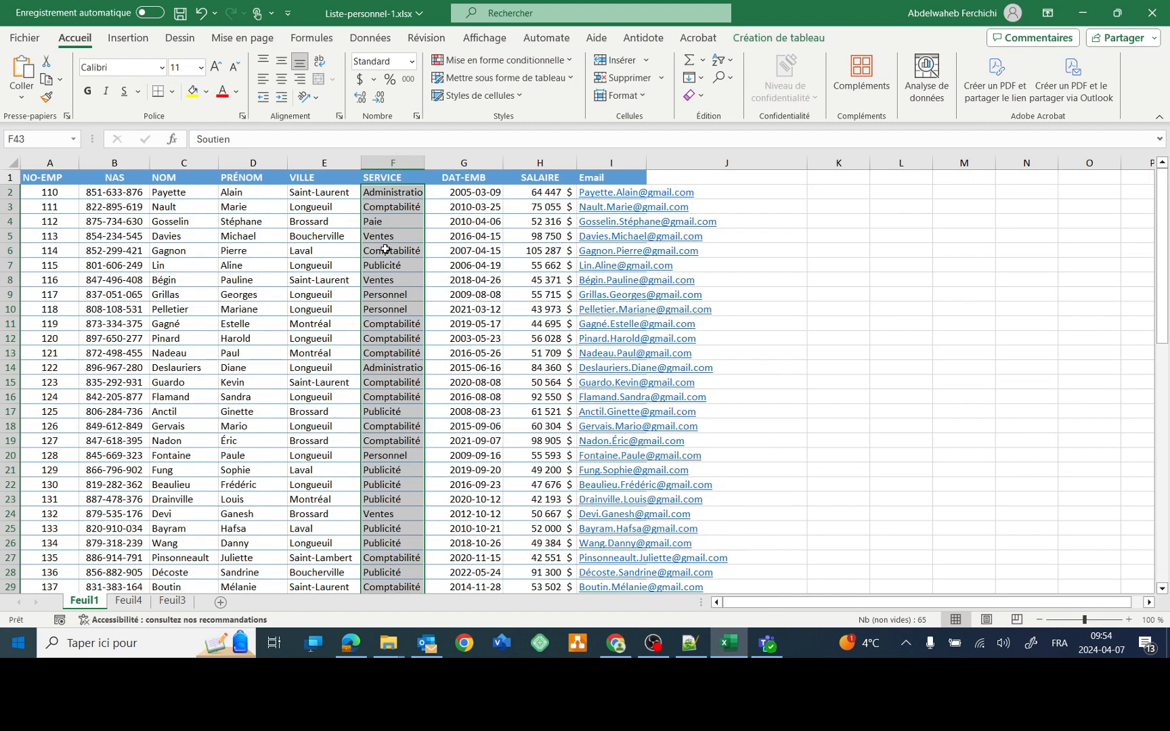
key(ctrl+z)
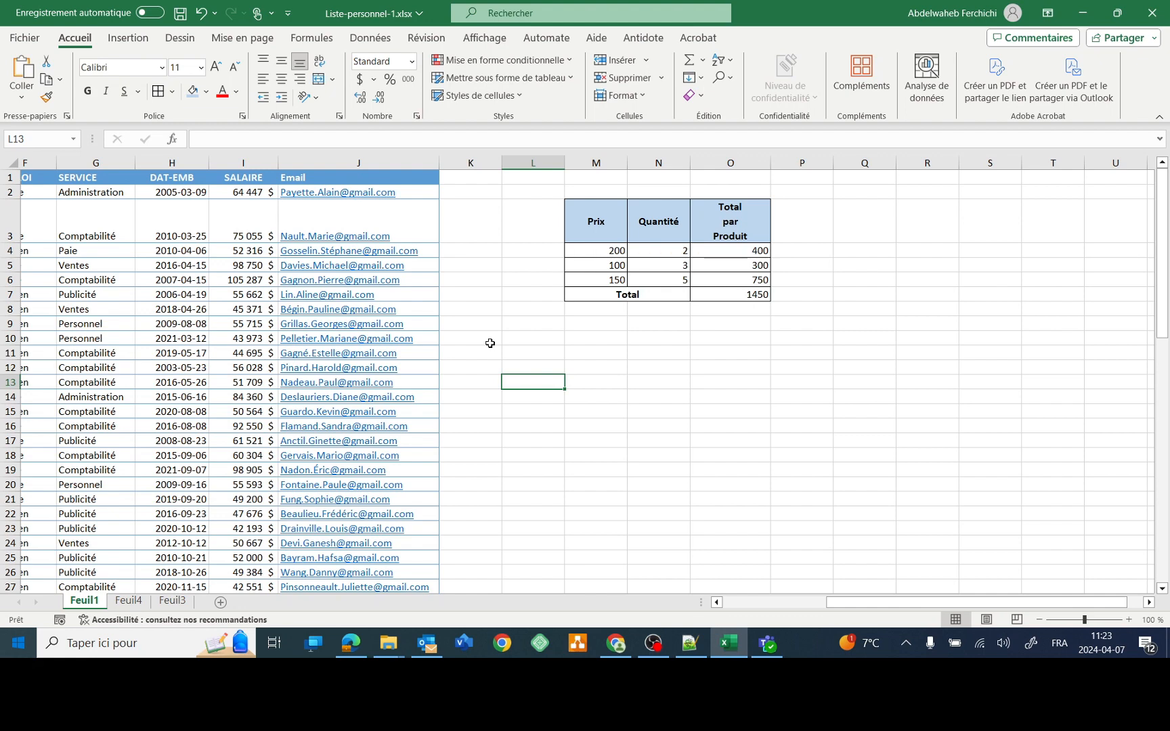
- Show formulas, inspect the first product total's formula in O4, then return to values
key(ctrl+quotedbl)
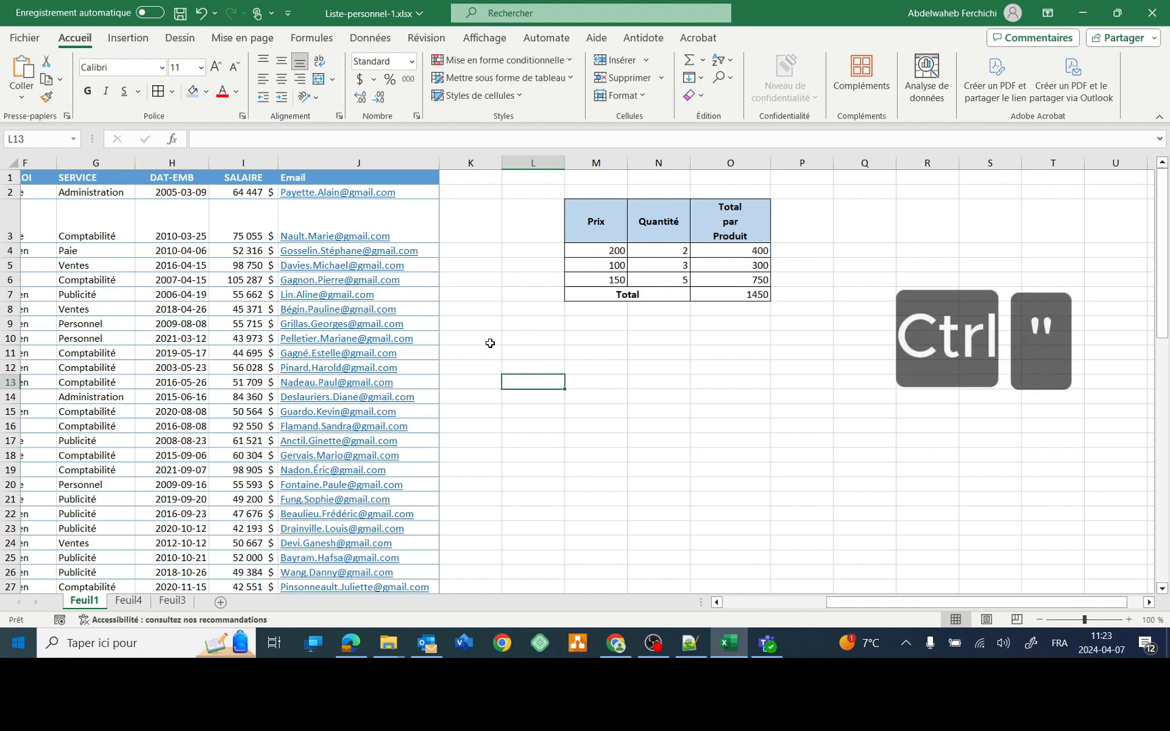
key(ctrl+quotedbl)
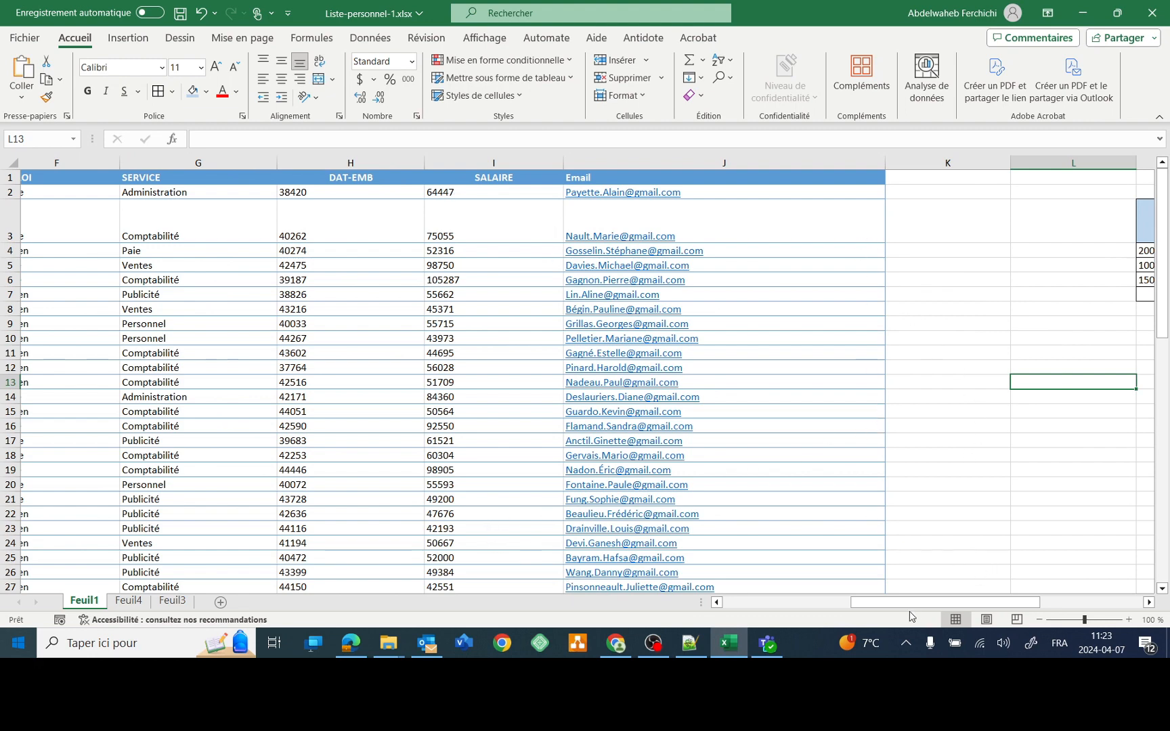
drag(914, 610, 1000, 608)
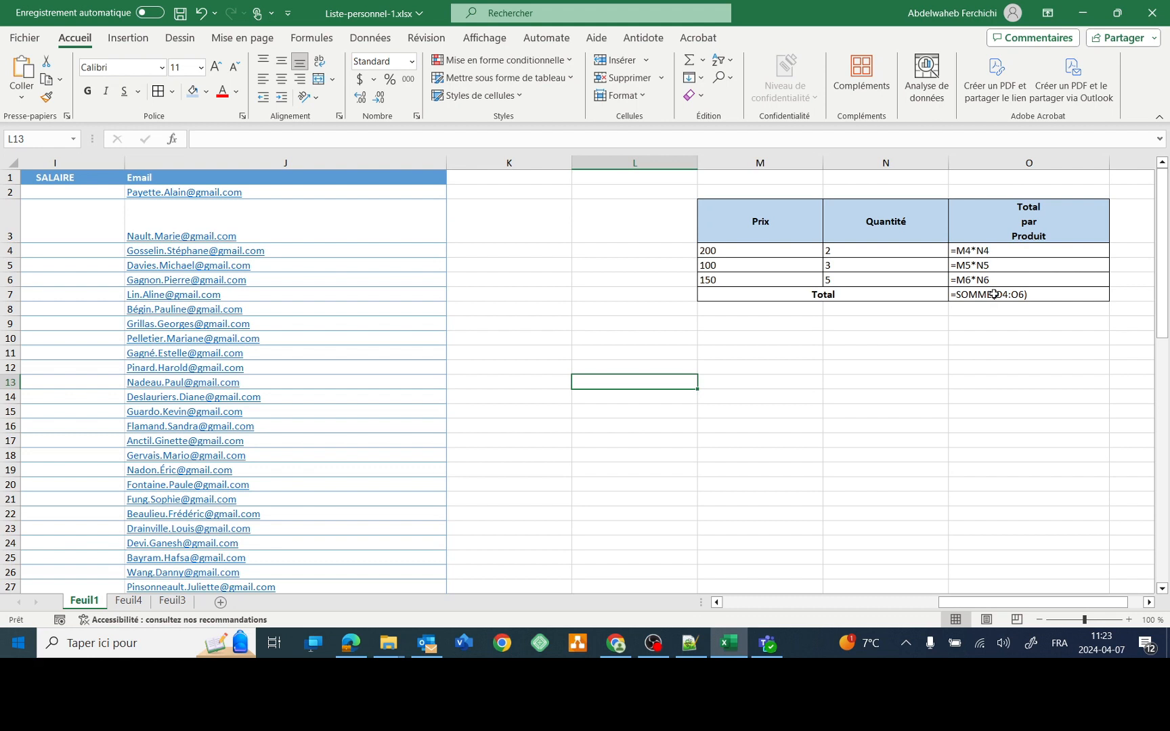
click(993, 252)
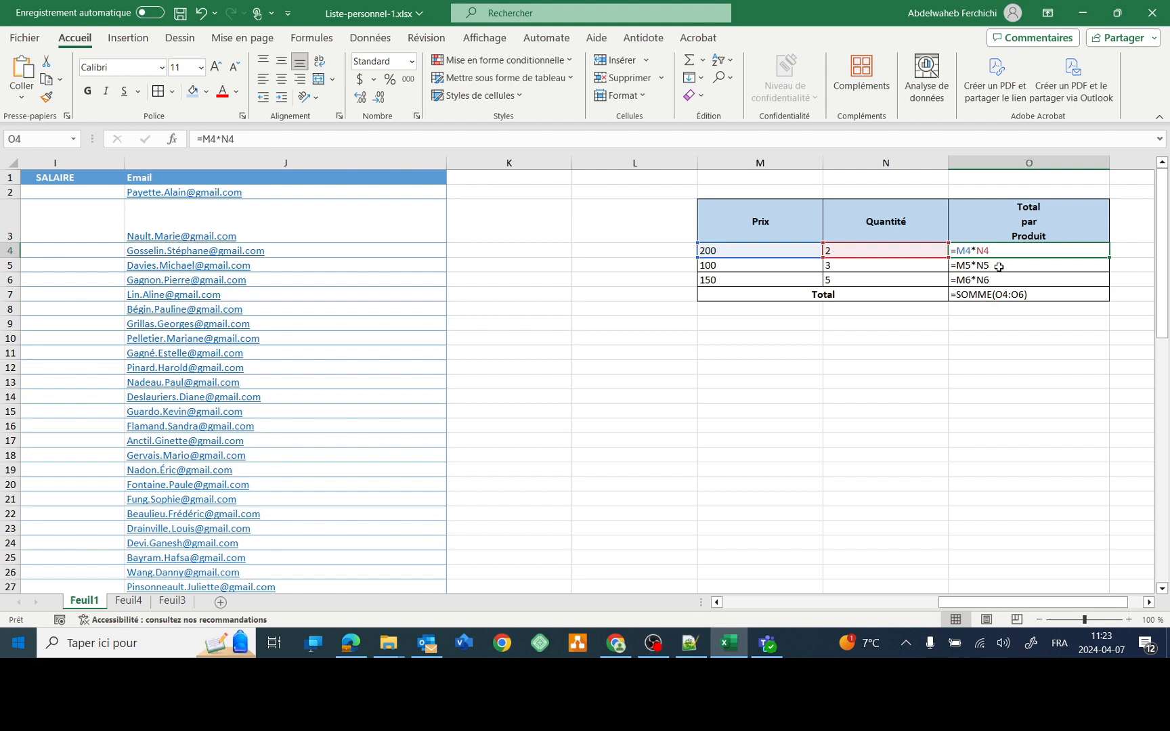
key(ctrl+quotedbl)
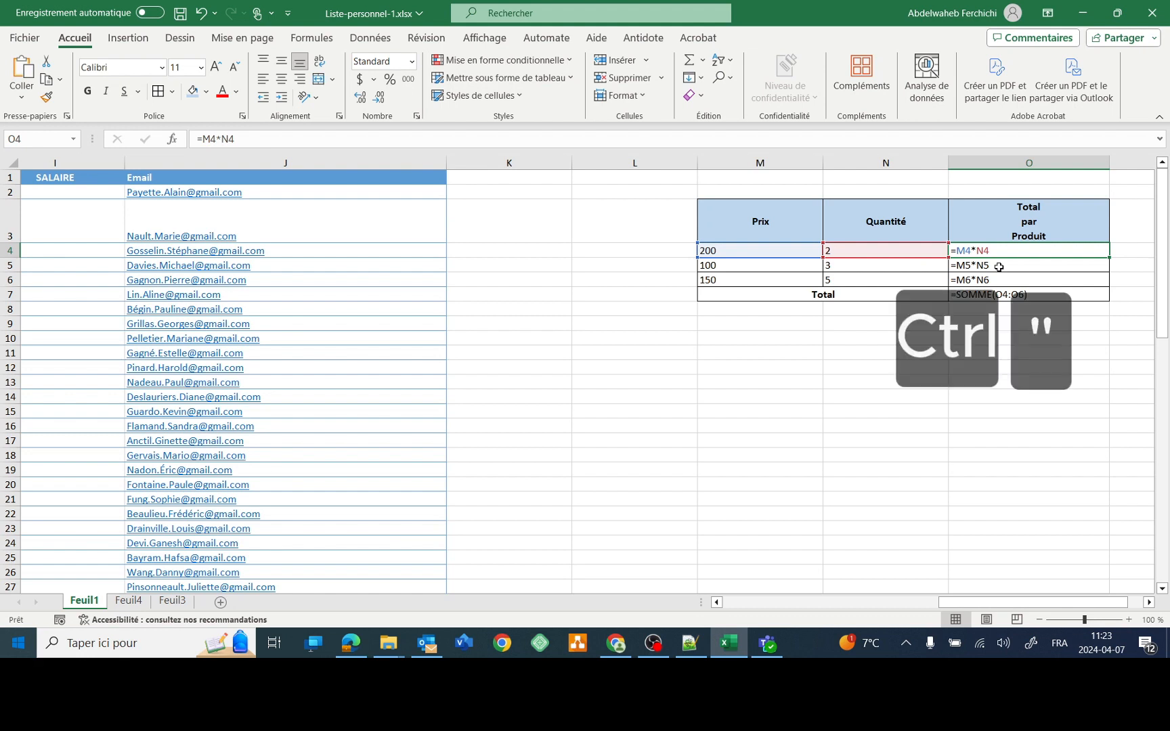
key(ctrl+quotedbl)
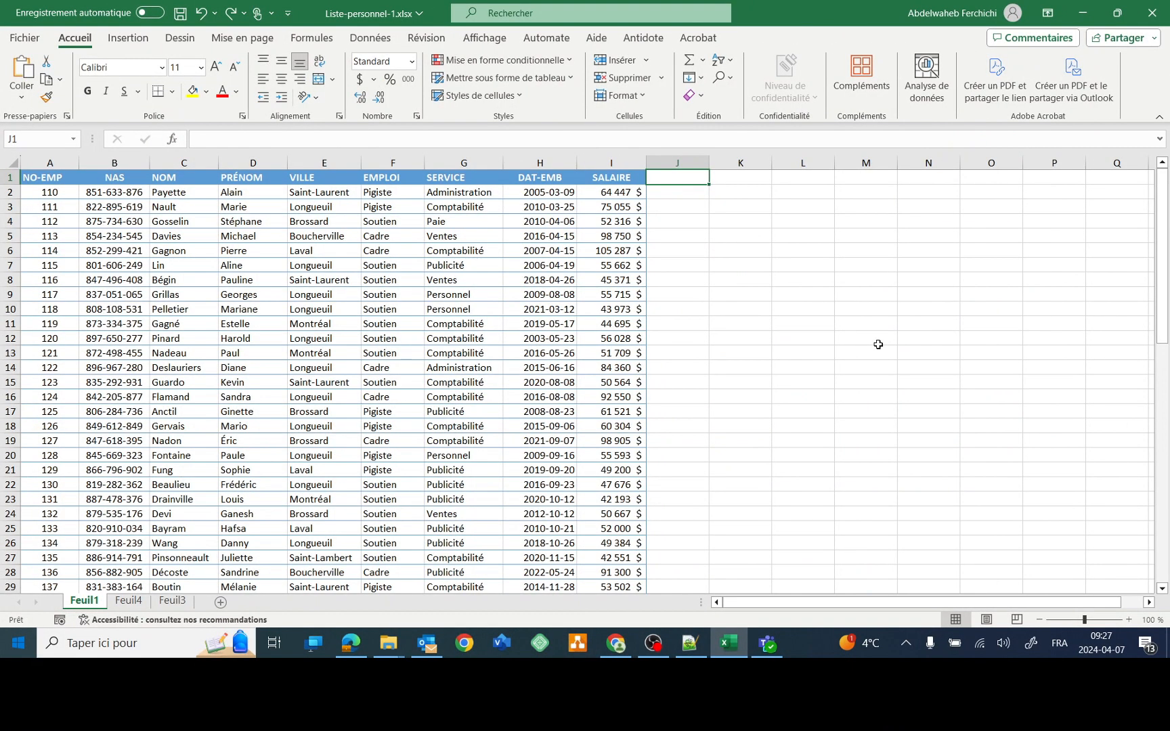
- Add an 'Email' header in J1 to extend the employee table
key(ctrl+e)
text(Email)
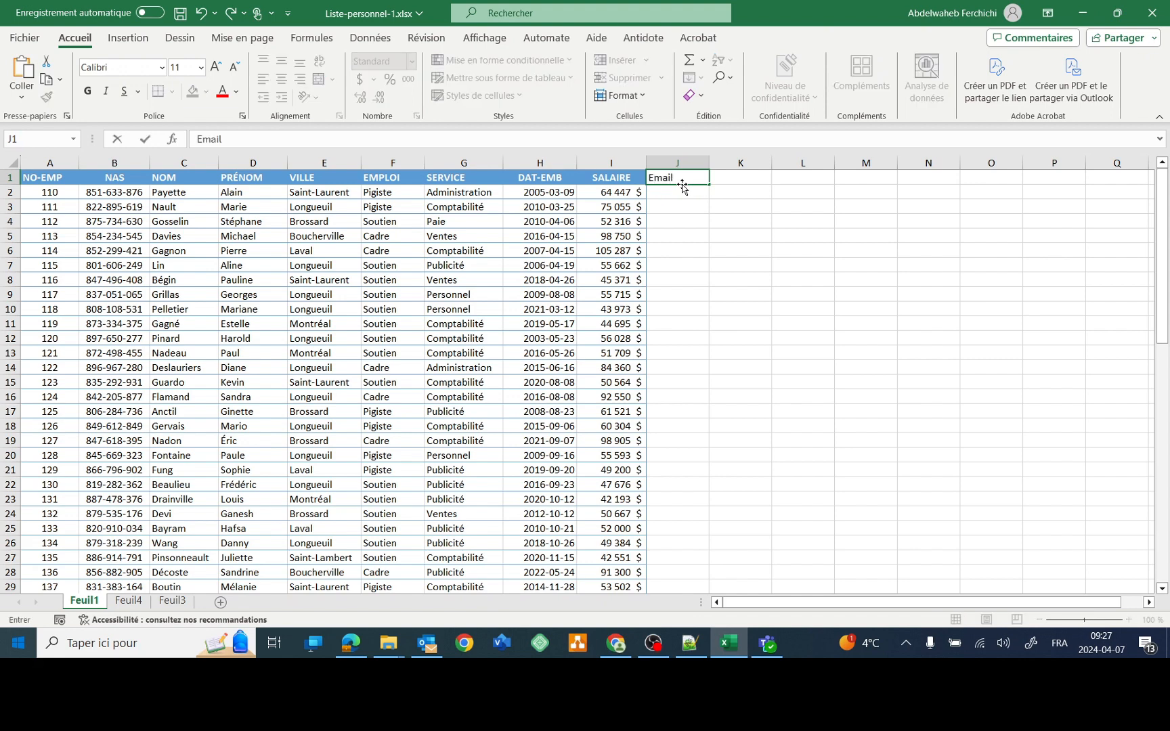
key(Return)
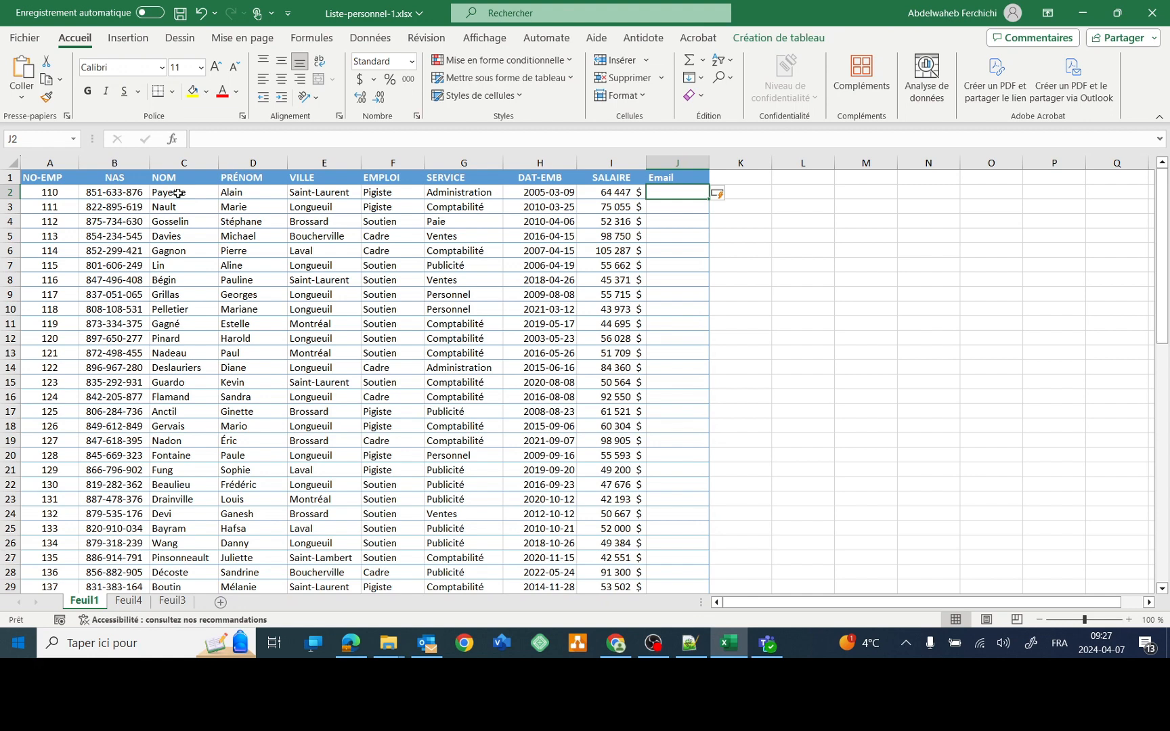
- Enter the first employee's Gmail address in J2, built from their surname and first name
click(177, 194)
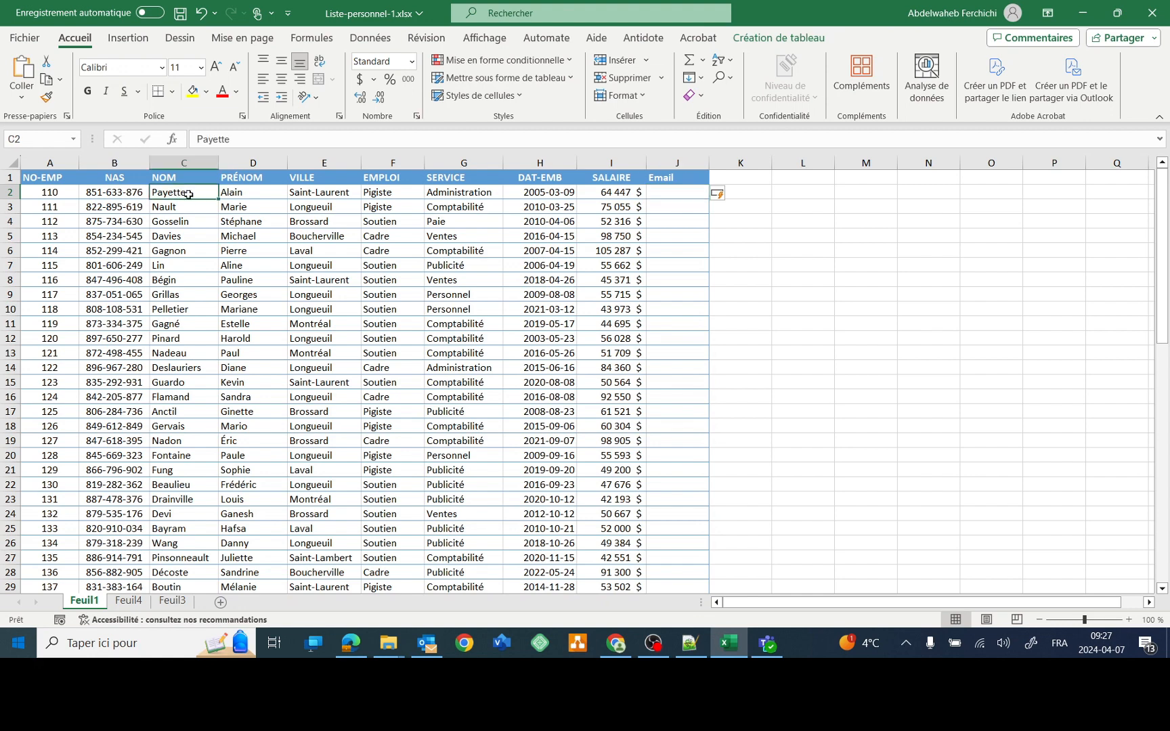
click(240, 197)
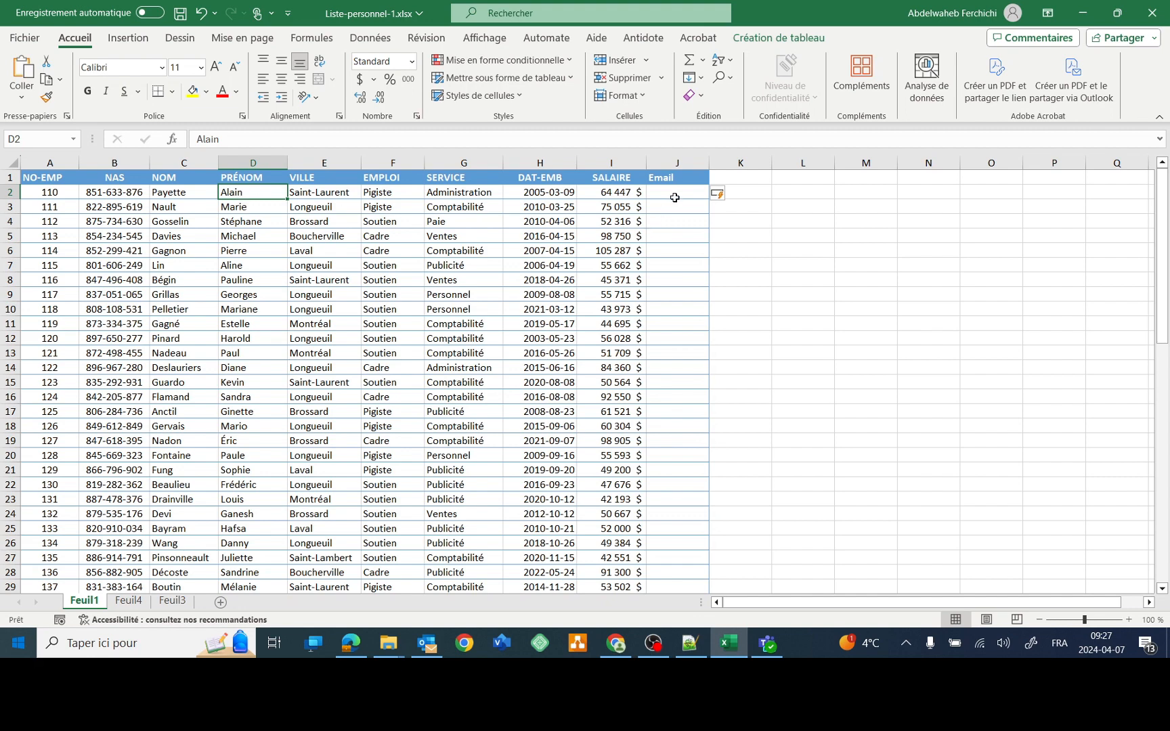
click(675, 197)
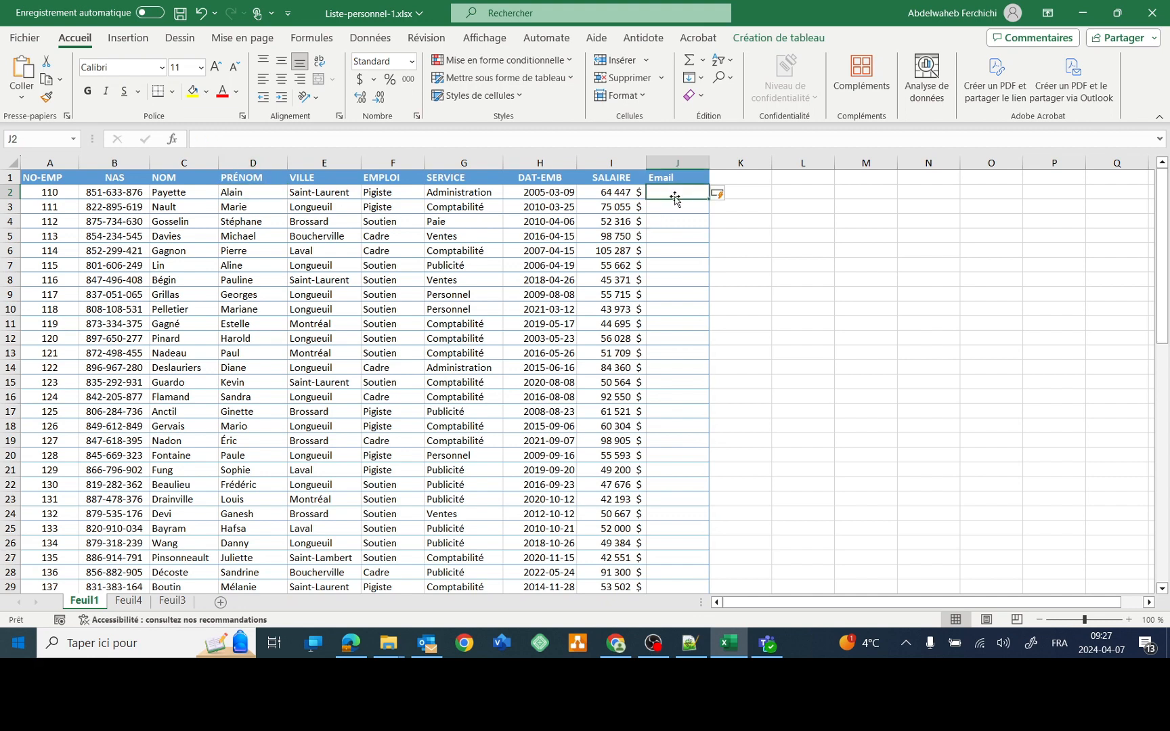
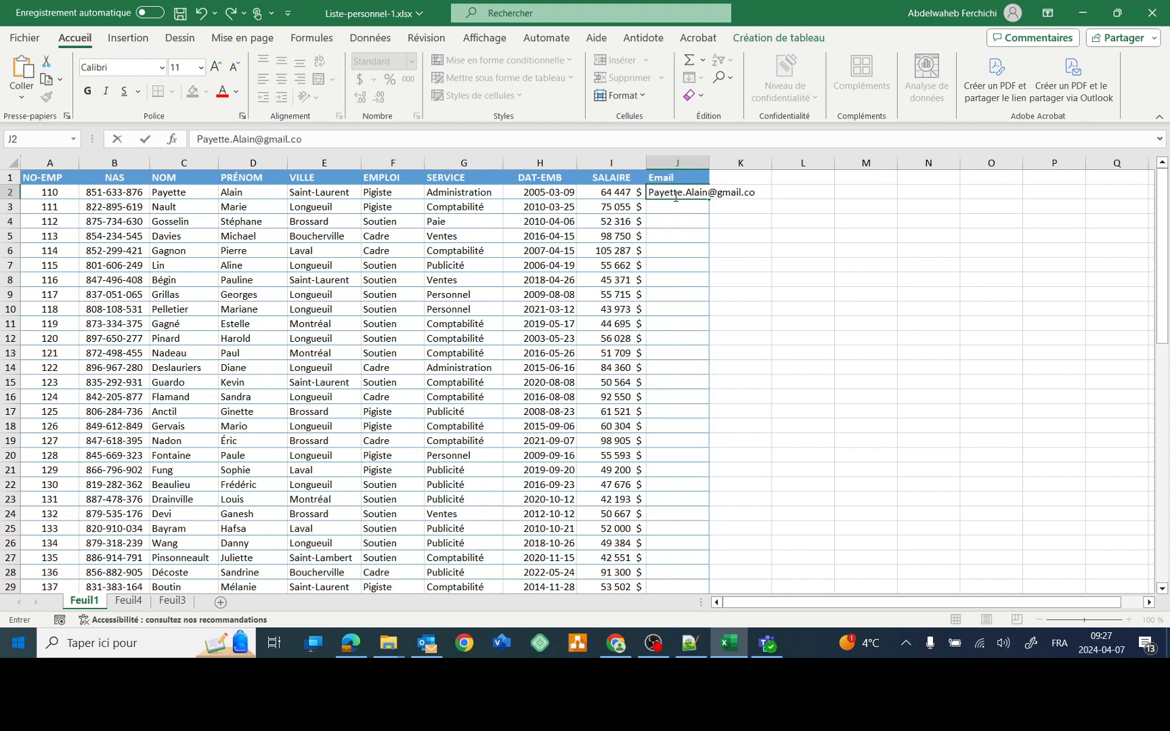
key(ctrl+shift+Down)
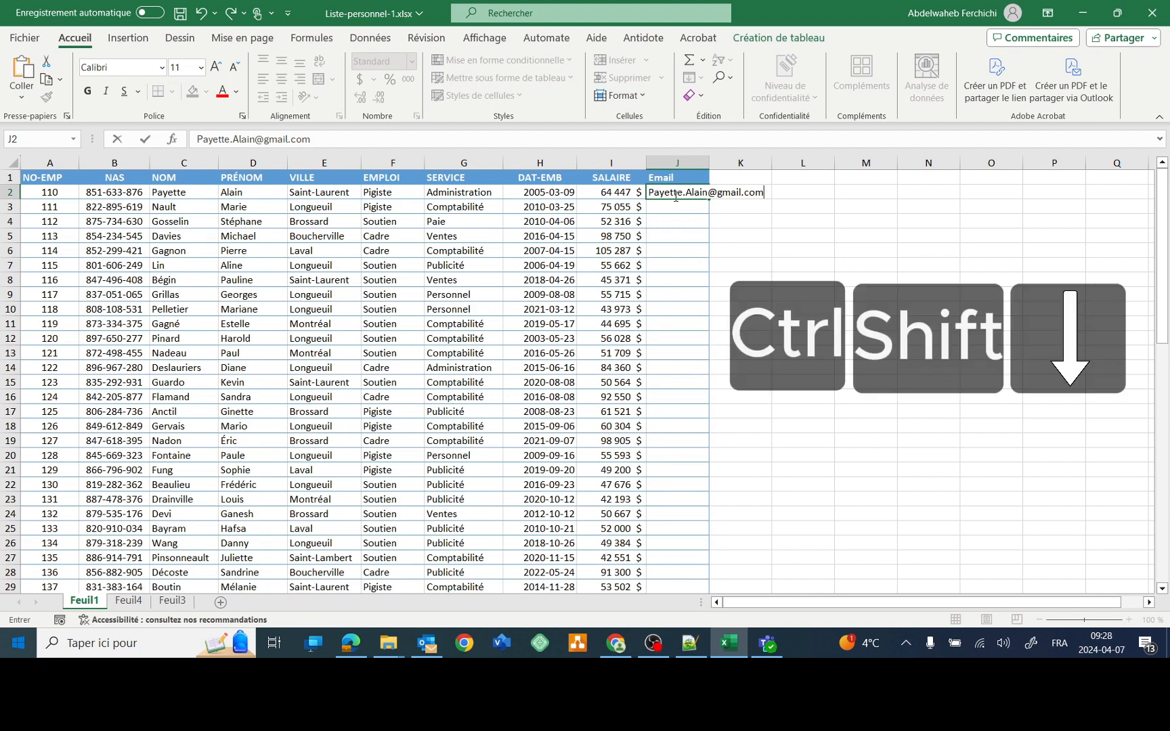
- Flash-fill e-mail addresses down the Email column for all 64 employees
key(ctrl+shift+Down)
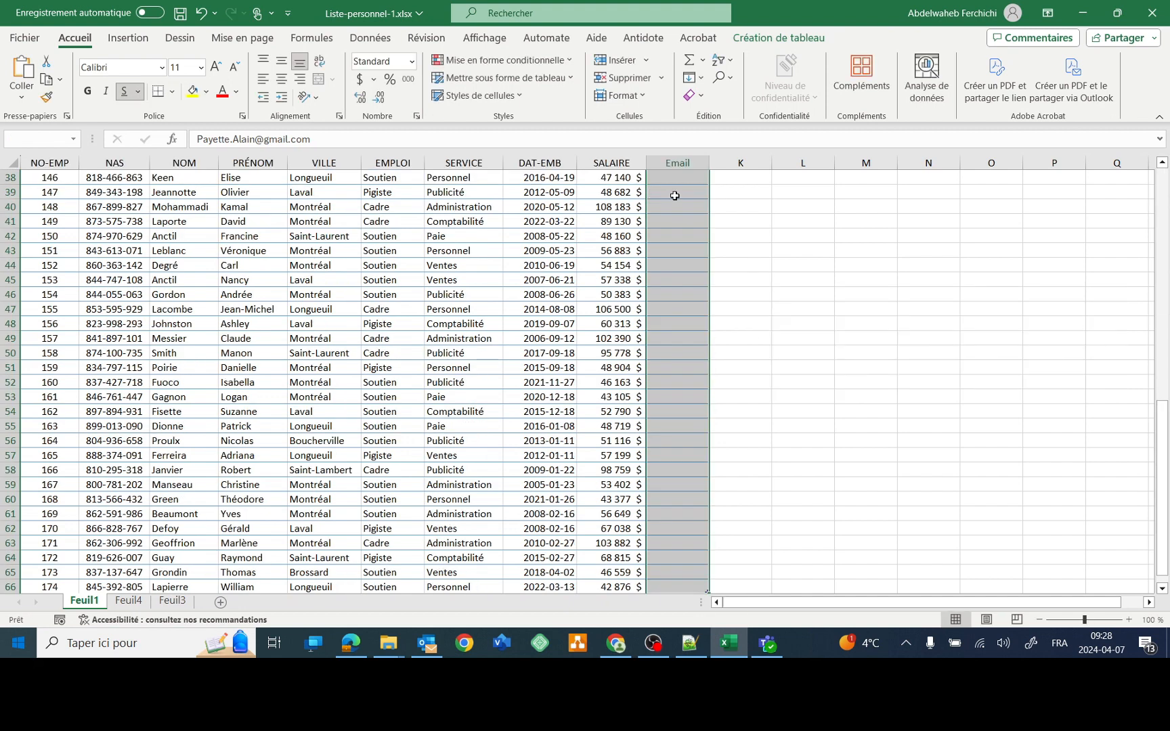
key(ctrl+e)
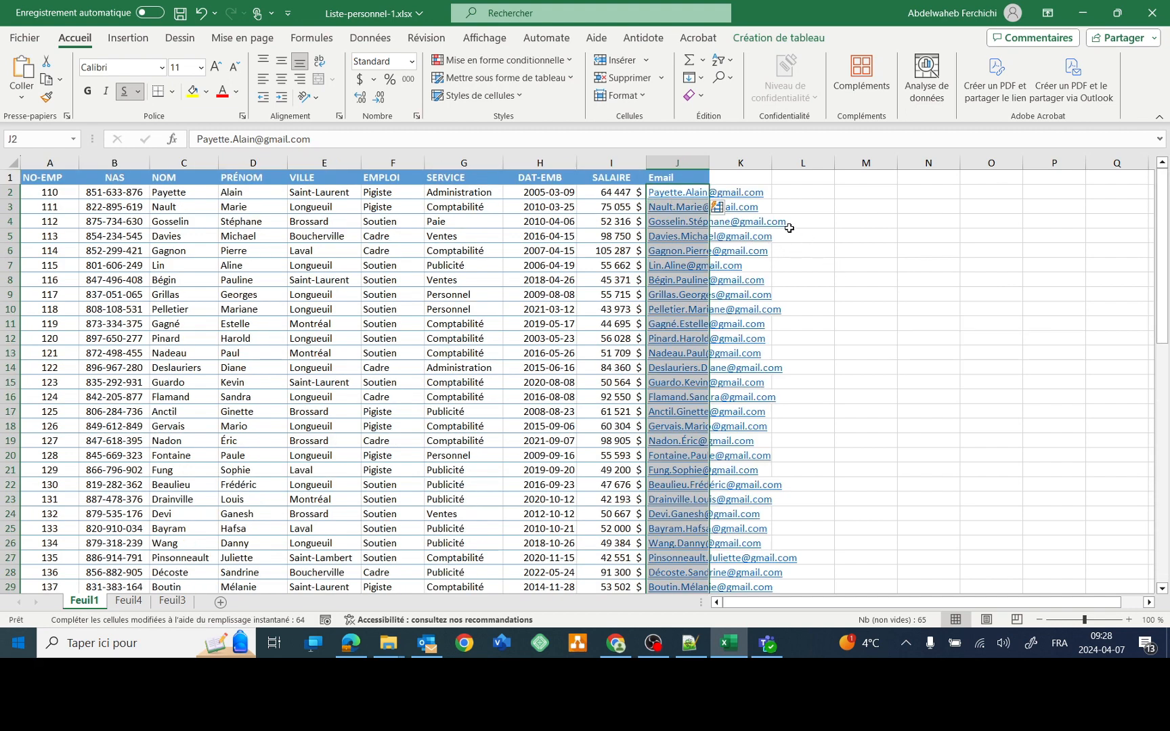
click(829, 232)
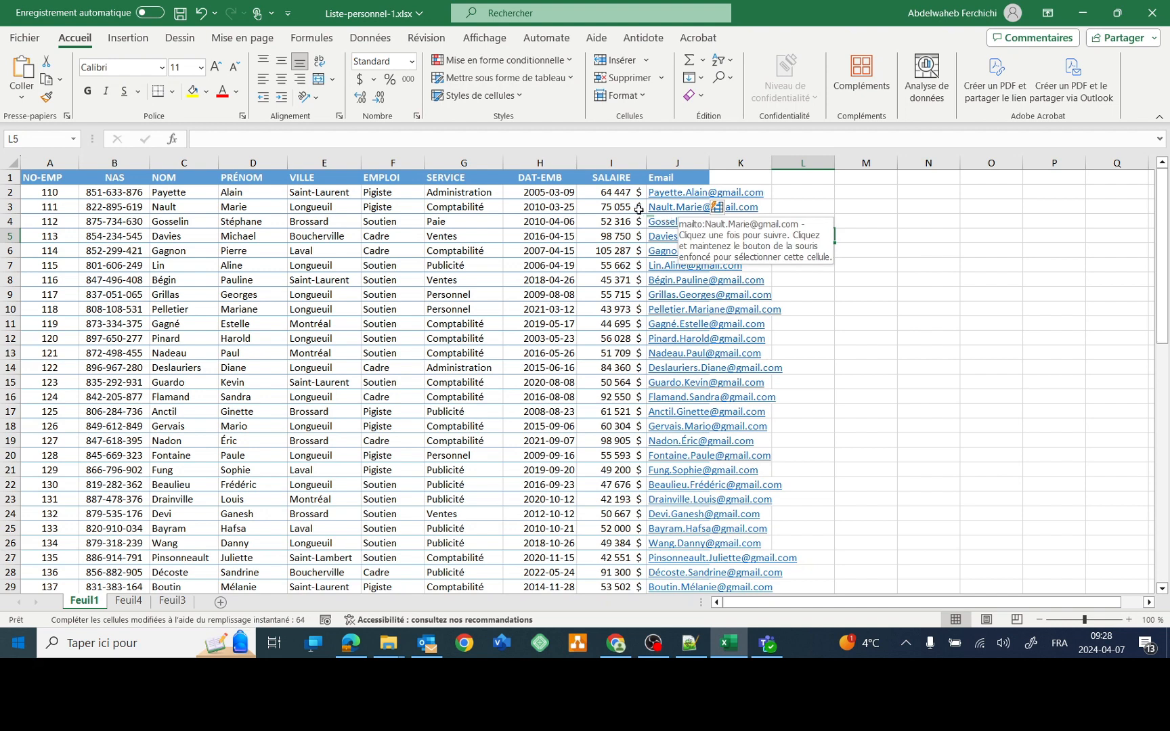
- Verify the second and third employees' addresses against their names, then autofit the Email column
click(179, 207)
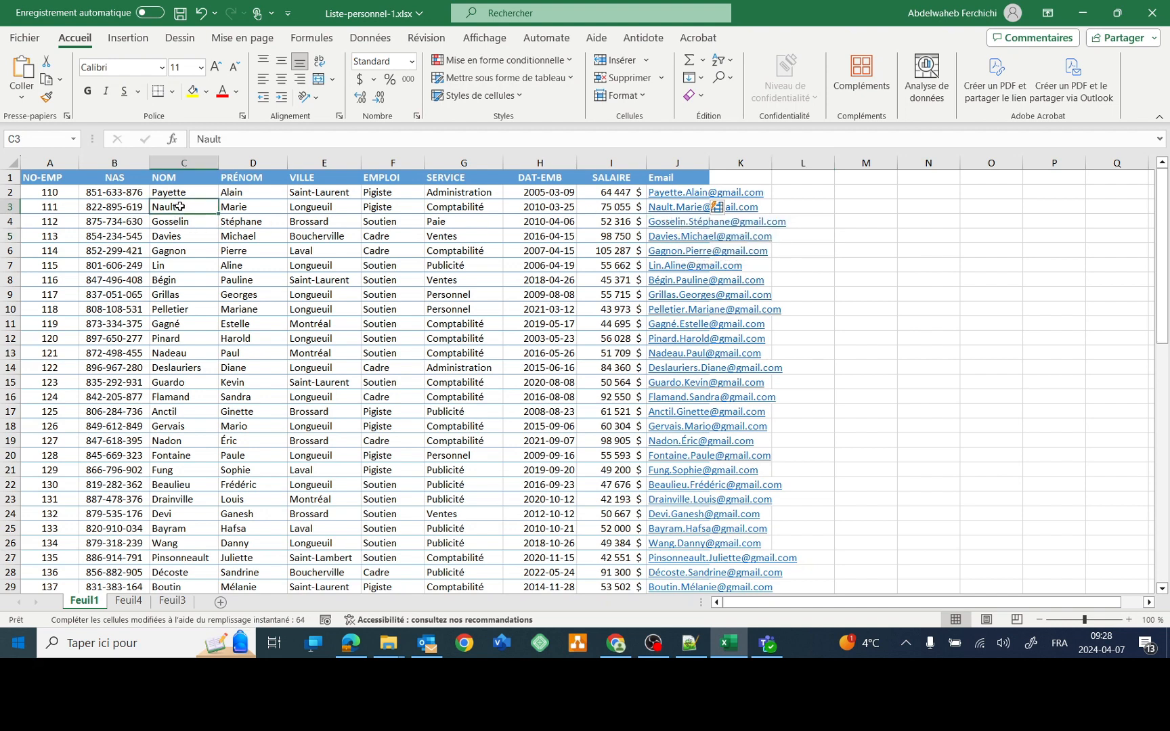
click(237, 208)
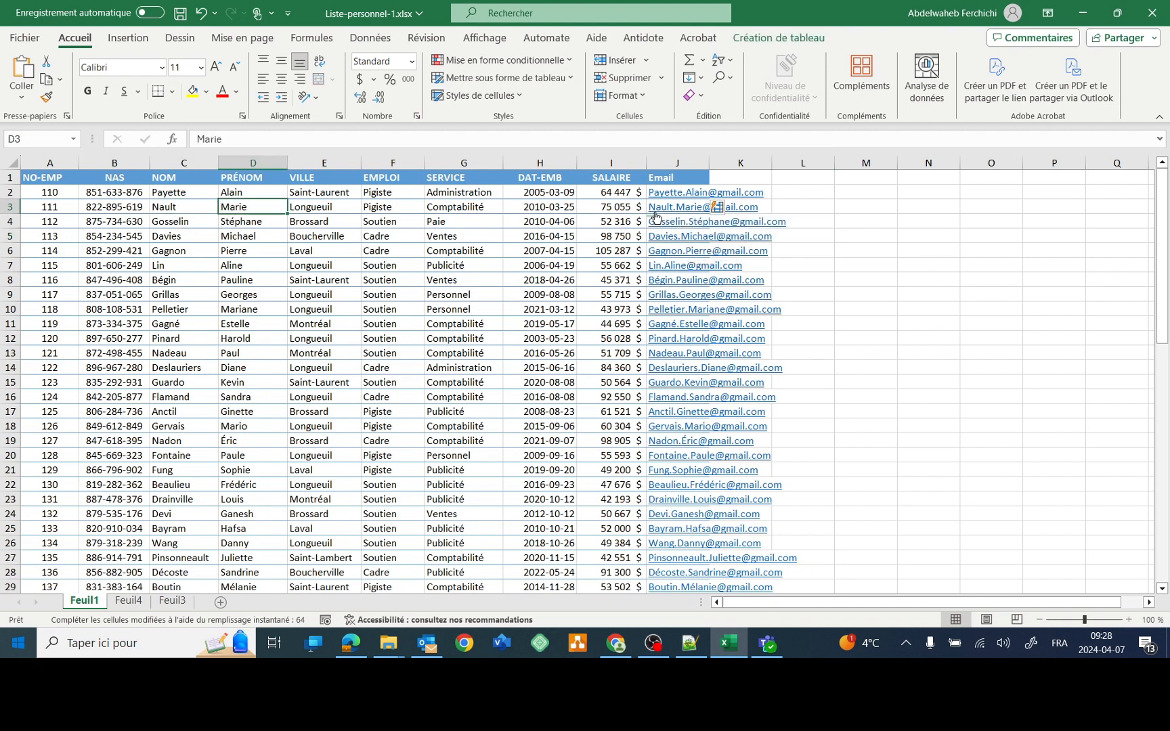
click(182, 228)
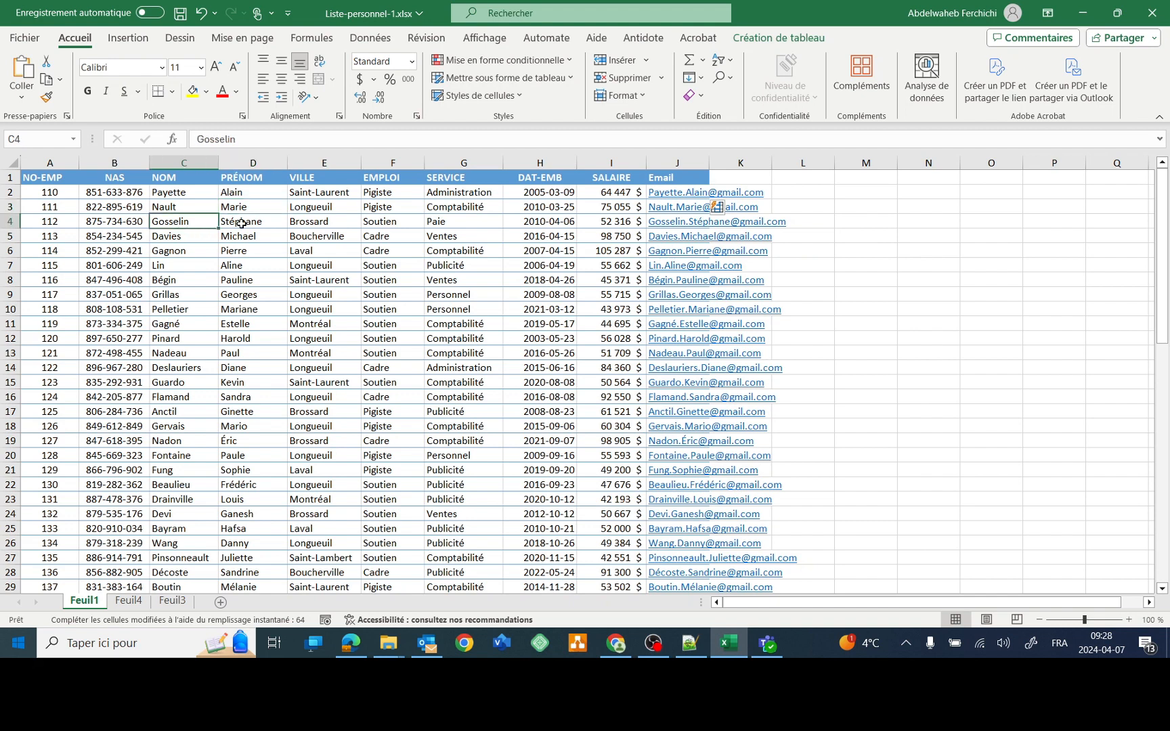
click(237, 225)
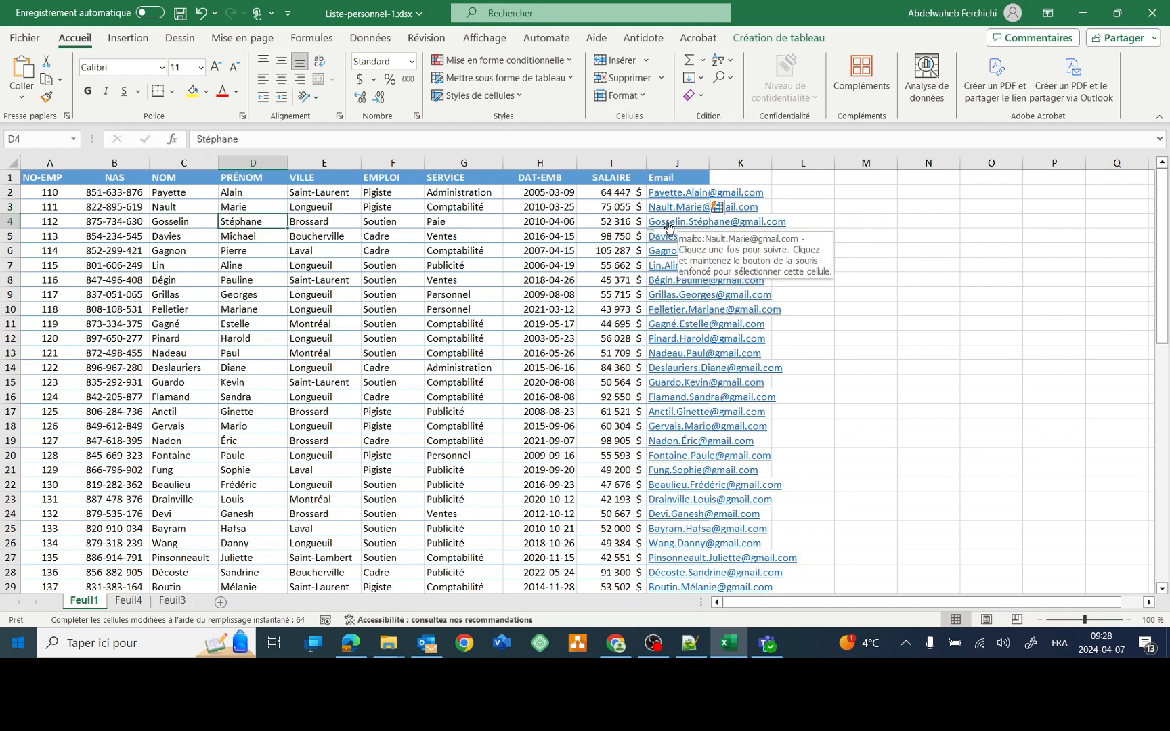
double_click(709, 164)
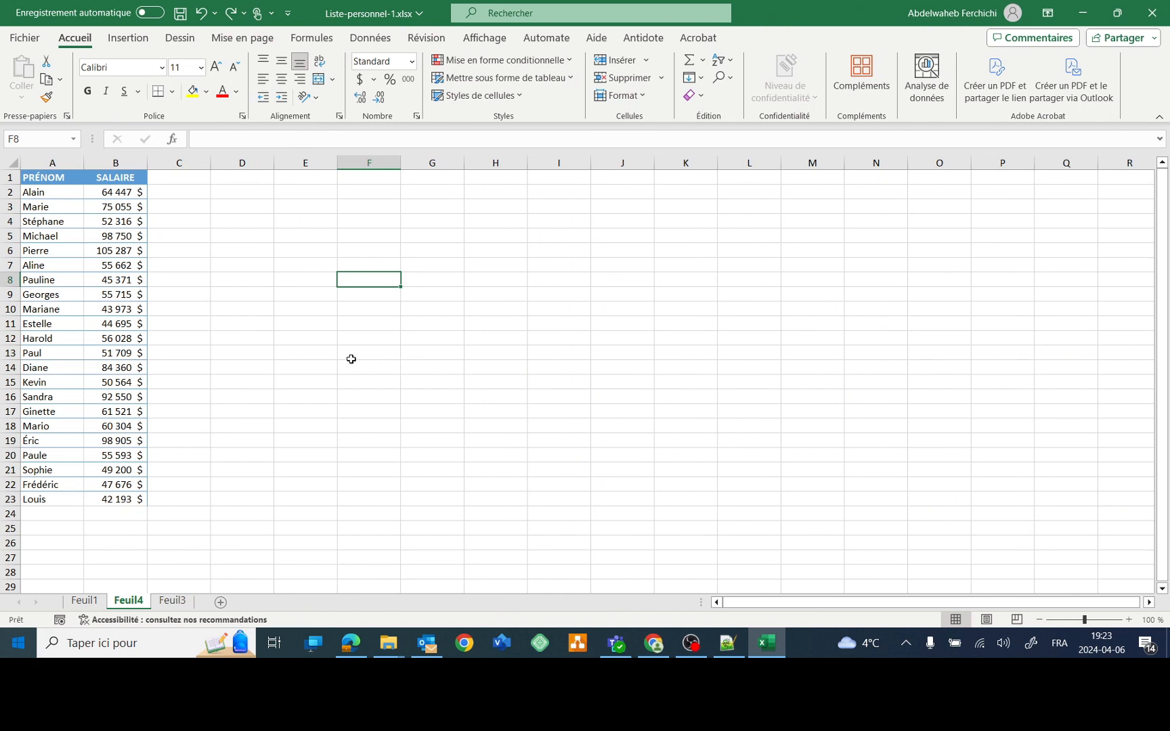
- Insert a default column chart of the PRÉNOM and SALAIRE table on Feuil4
click(116, 268)
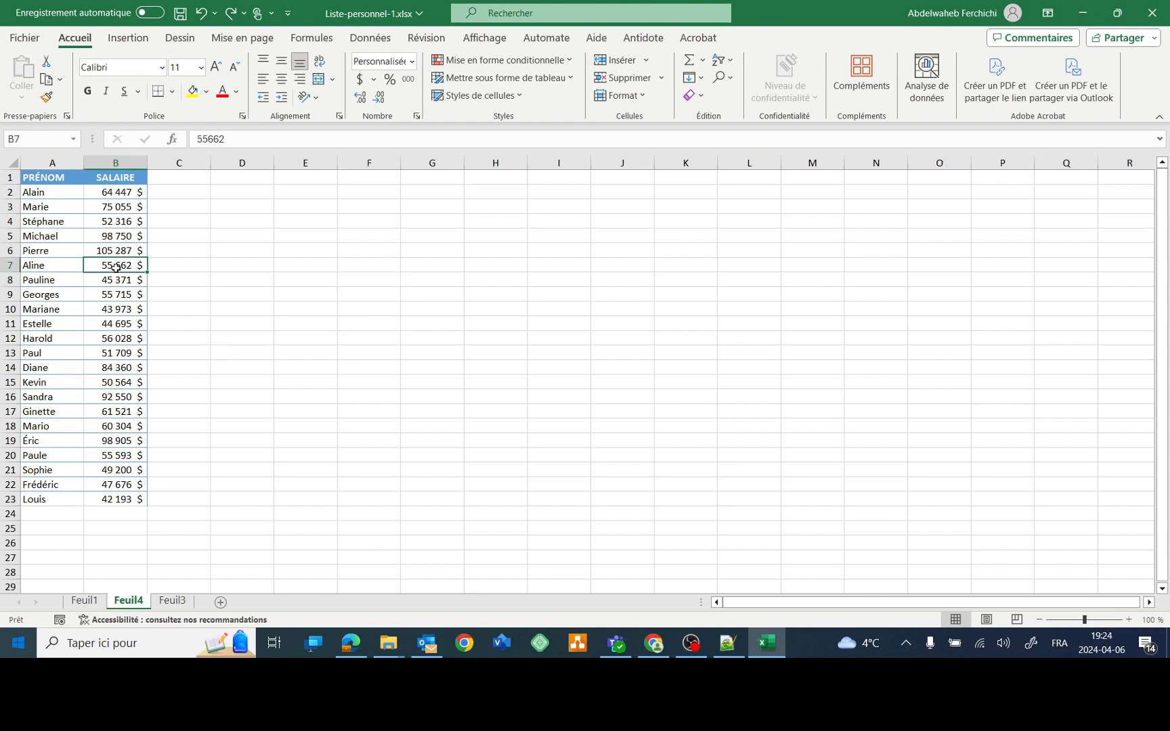
key(ctrl+a)
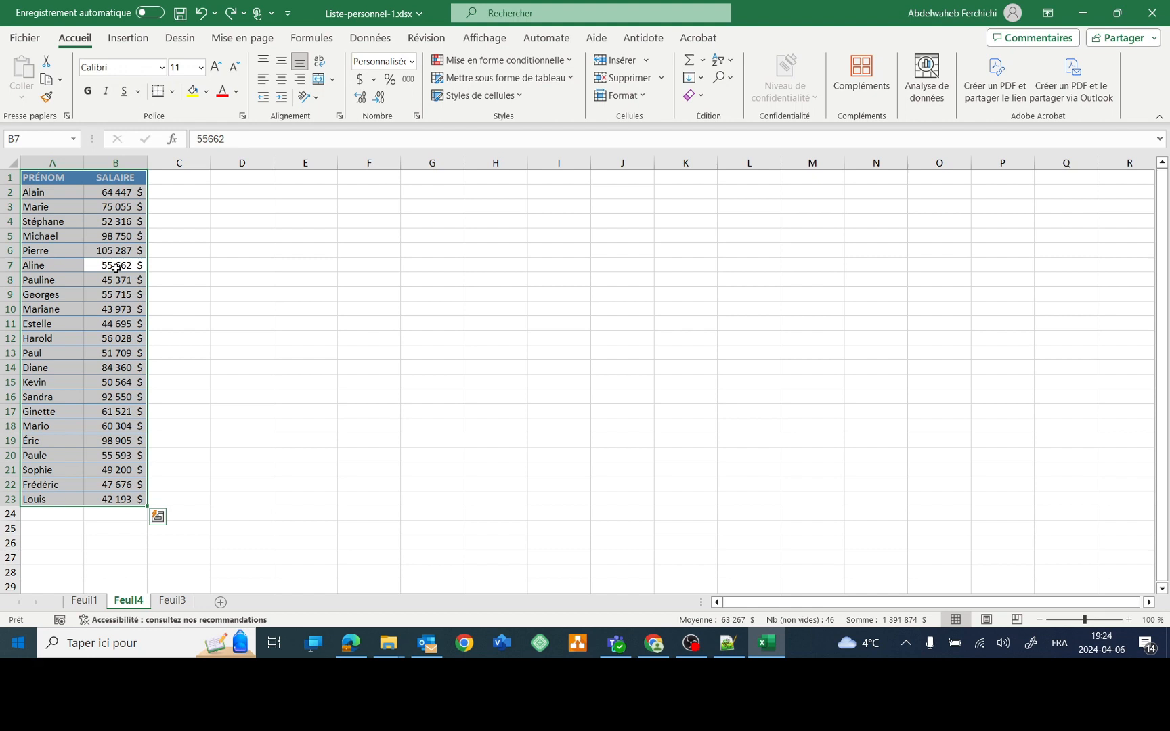
key(alt+F1)
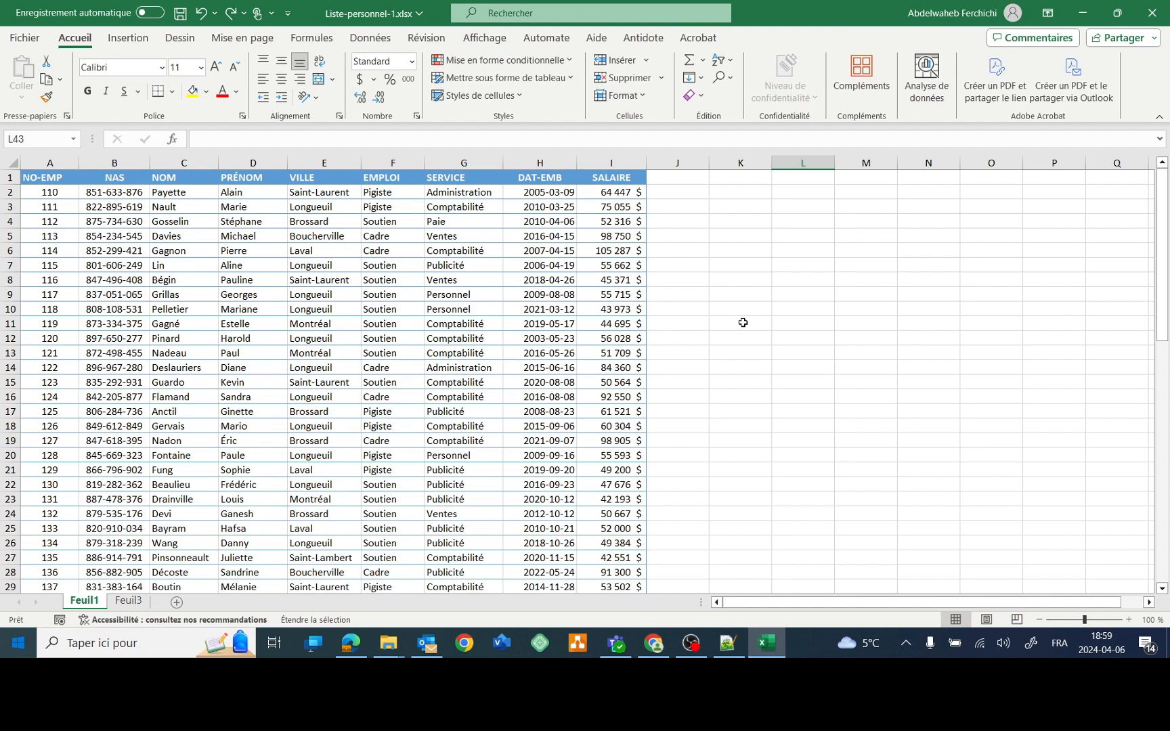
- AutoSum the SALAIRE column into cell I67 below the last employee
scroll(731, 320, down, 3)
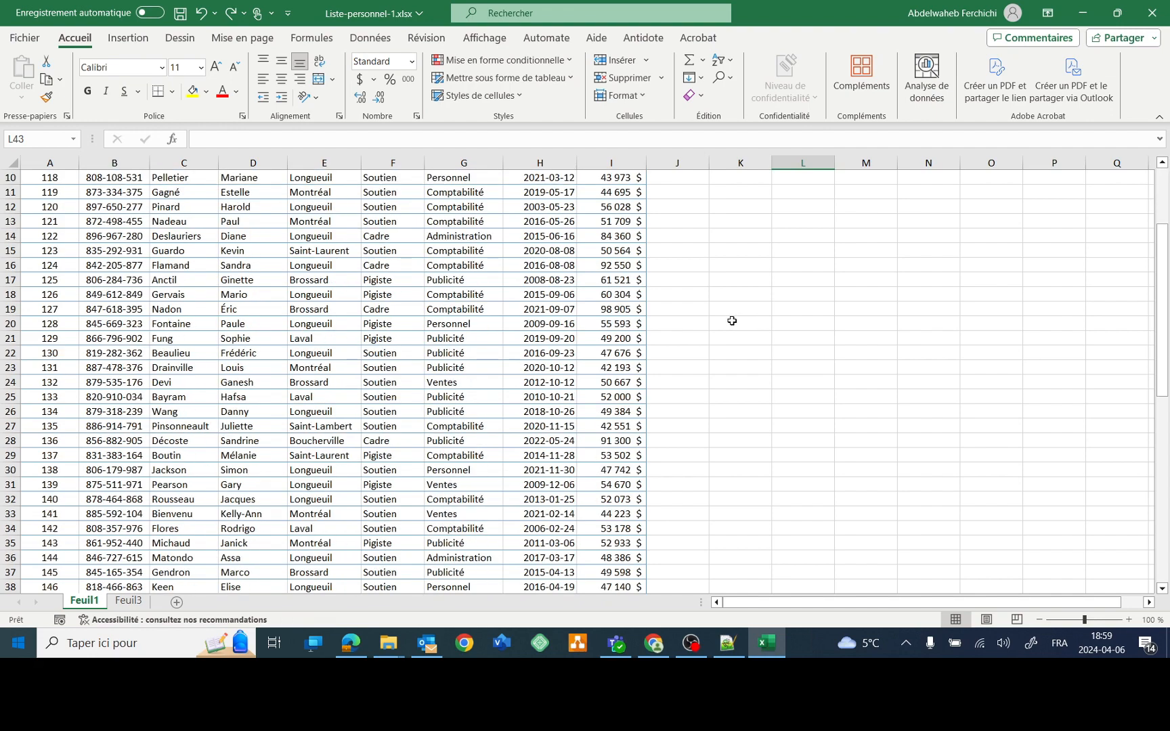
scroll(731, 320, down, 14)
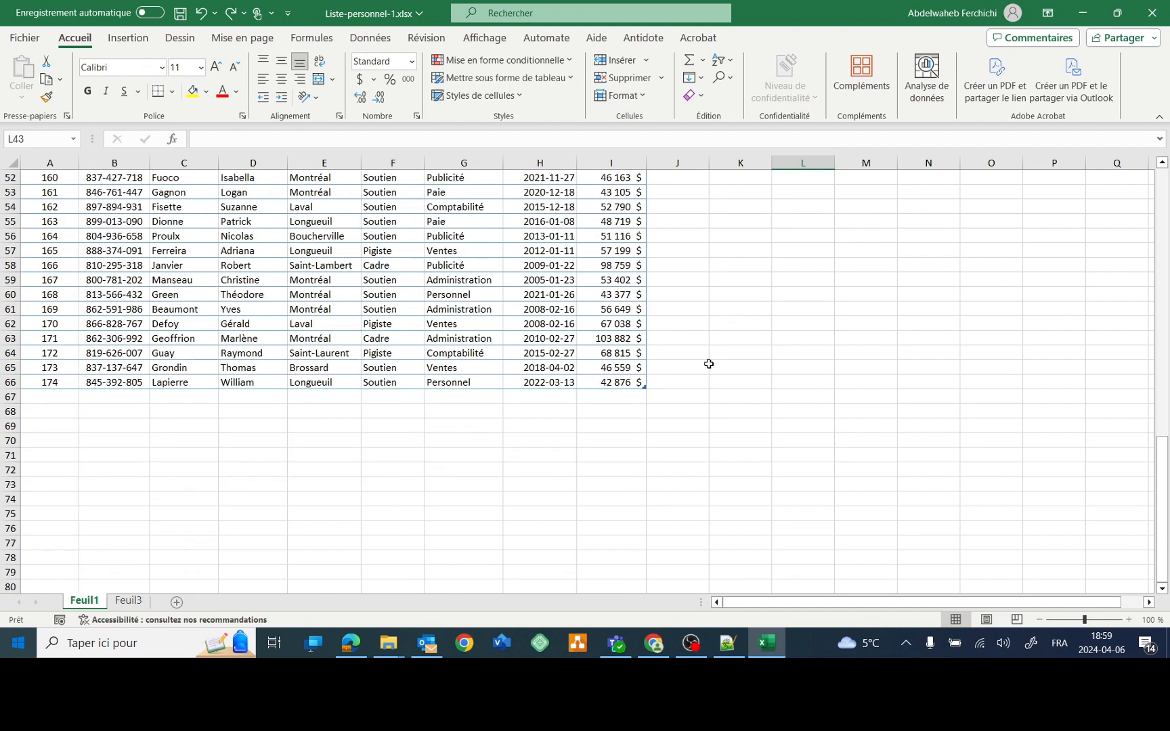
click(624, 398)
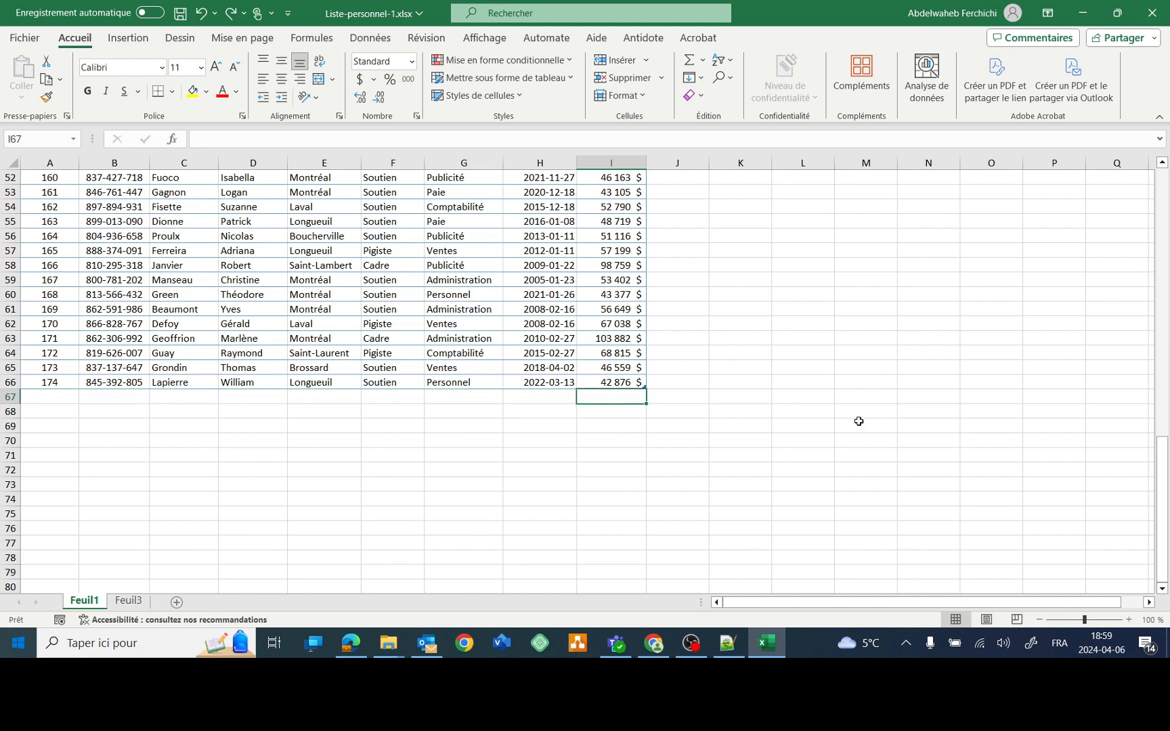
key(alt+equal)
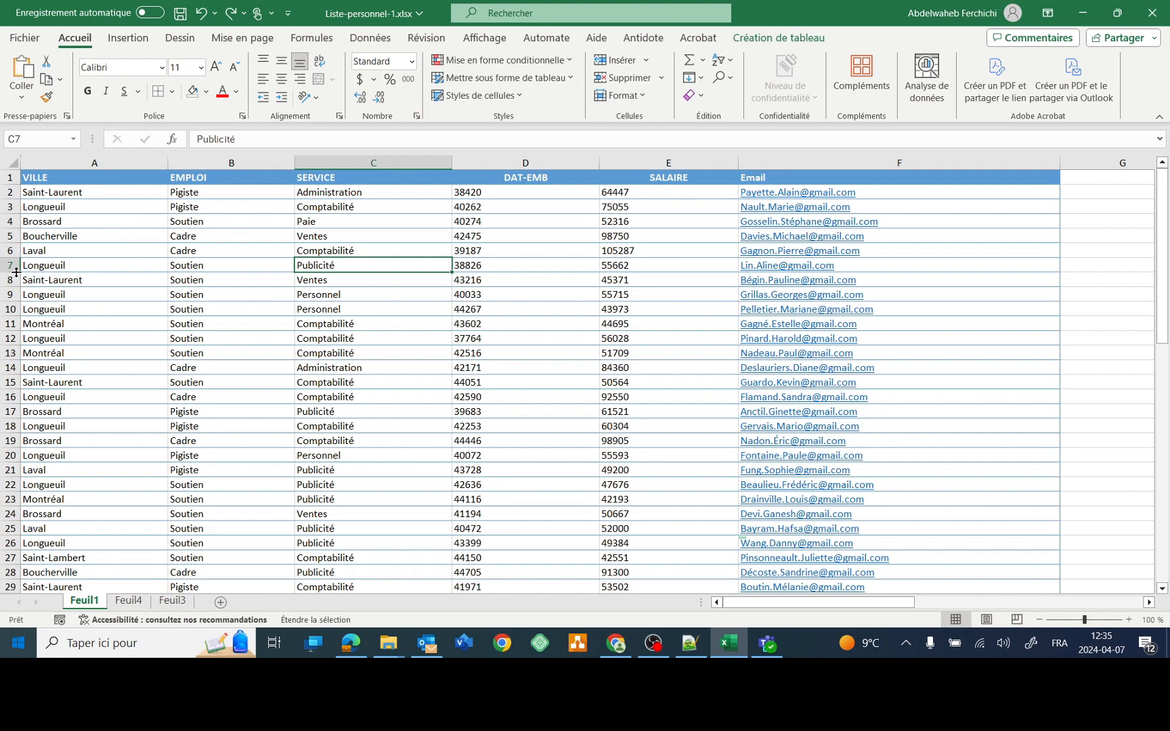
- Hide rows 5 to 7 of the employee table with Ctrl+9
click(10, 251)
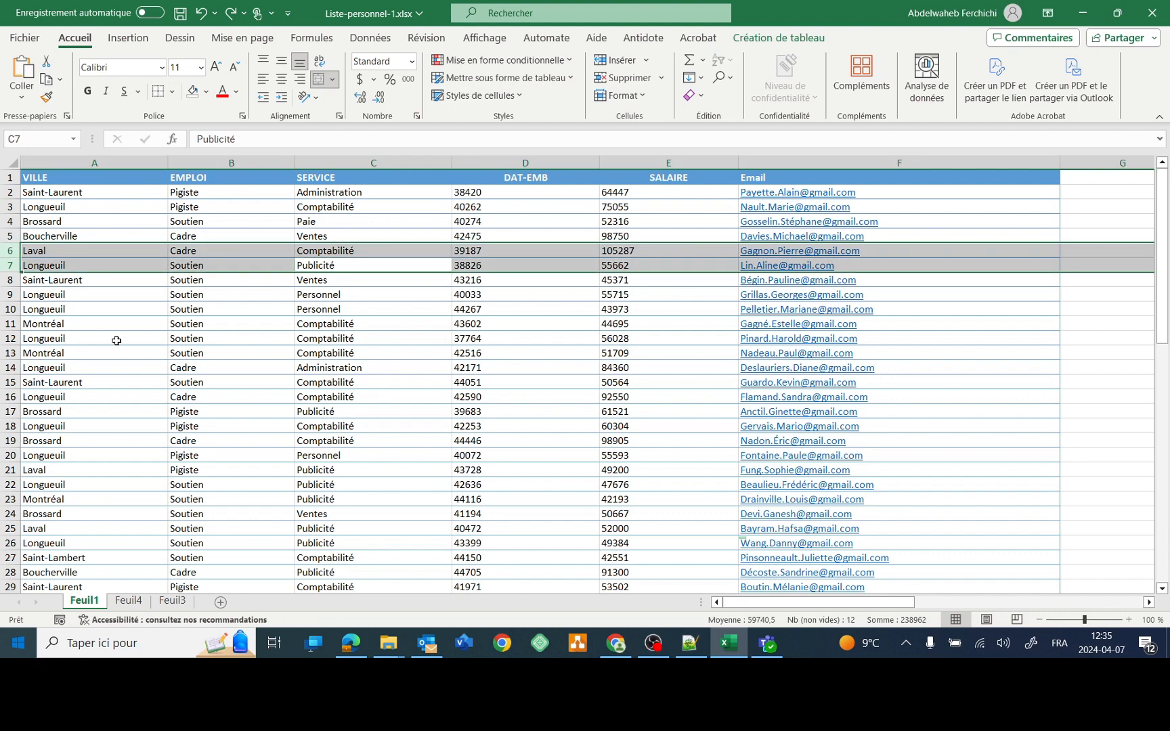
click(10, 294)
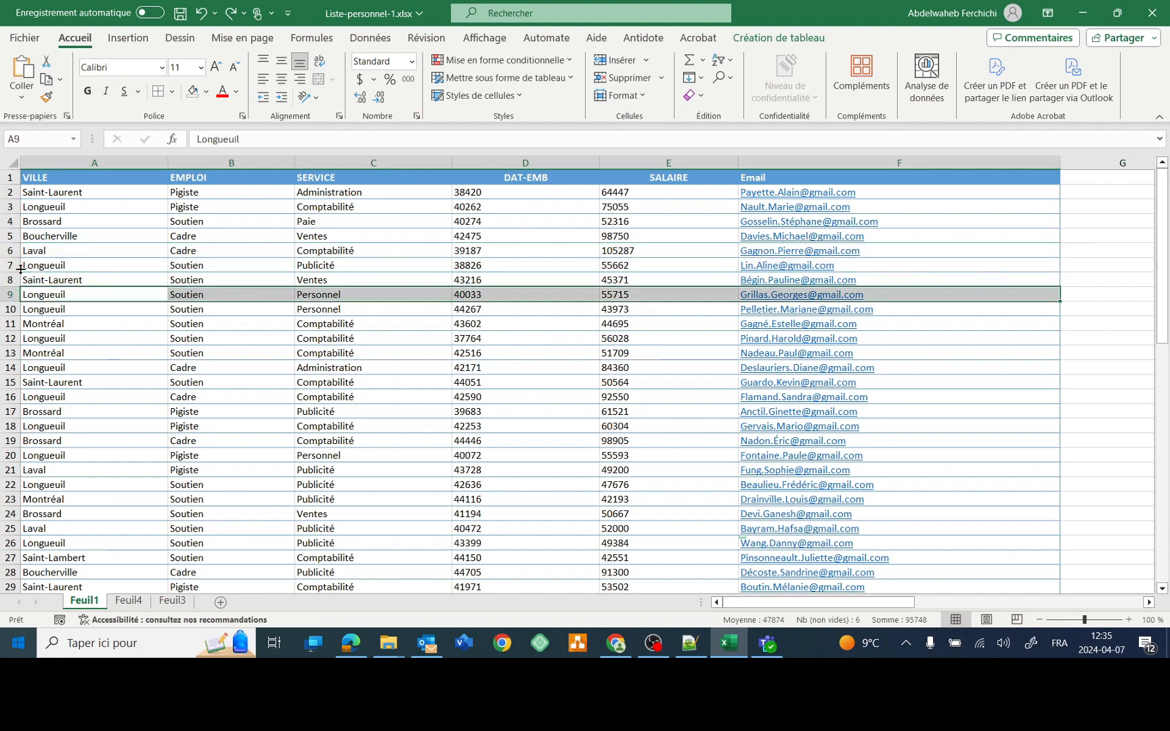
click(10, 236)
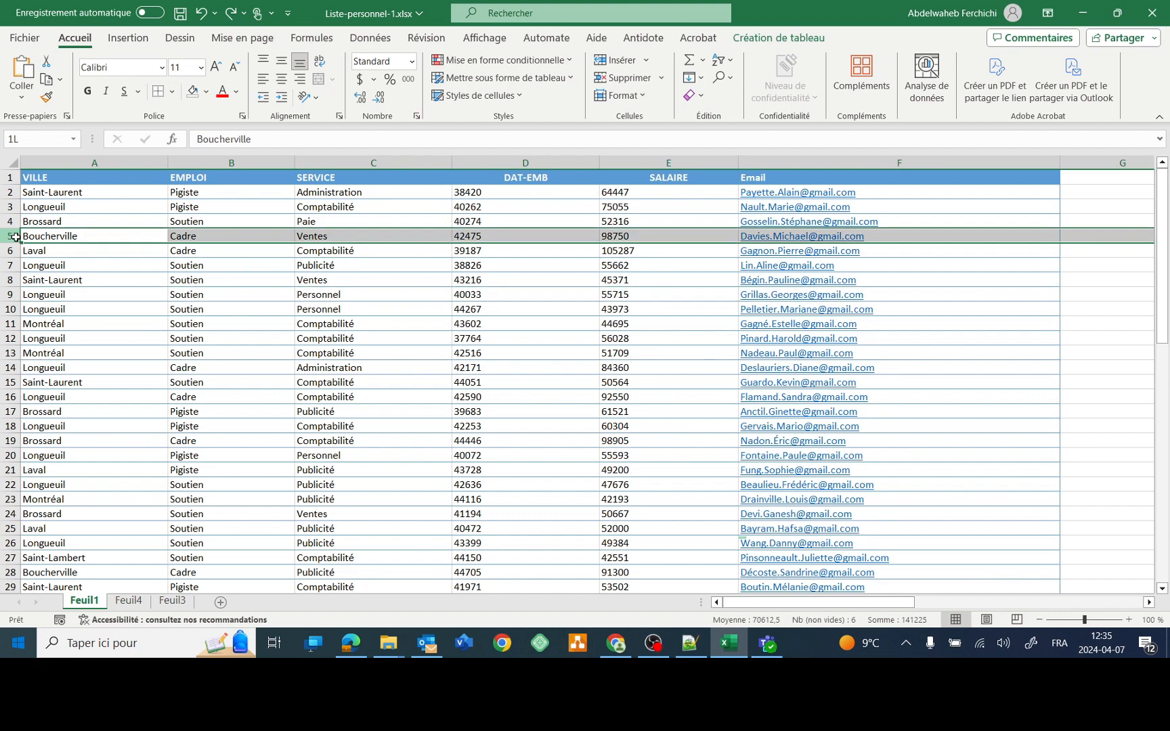
drag(14, 237, 13, 266)
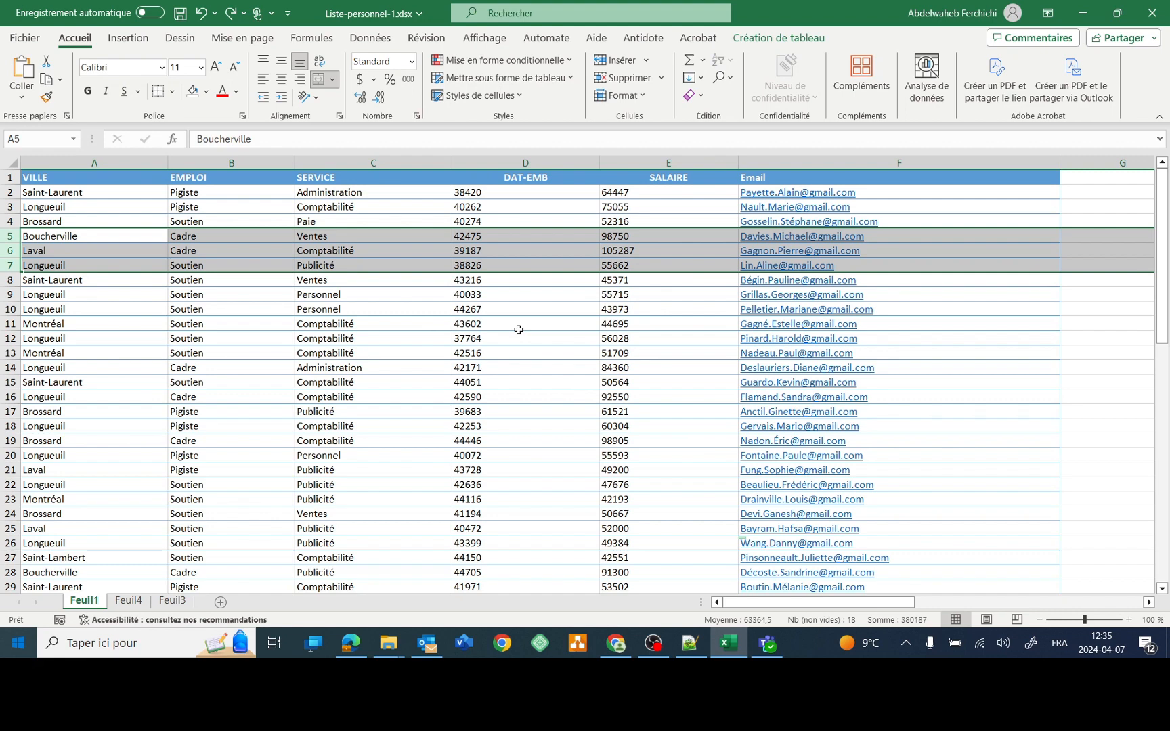
key(alt+quotedbl)
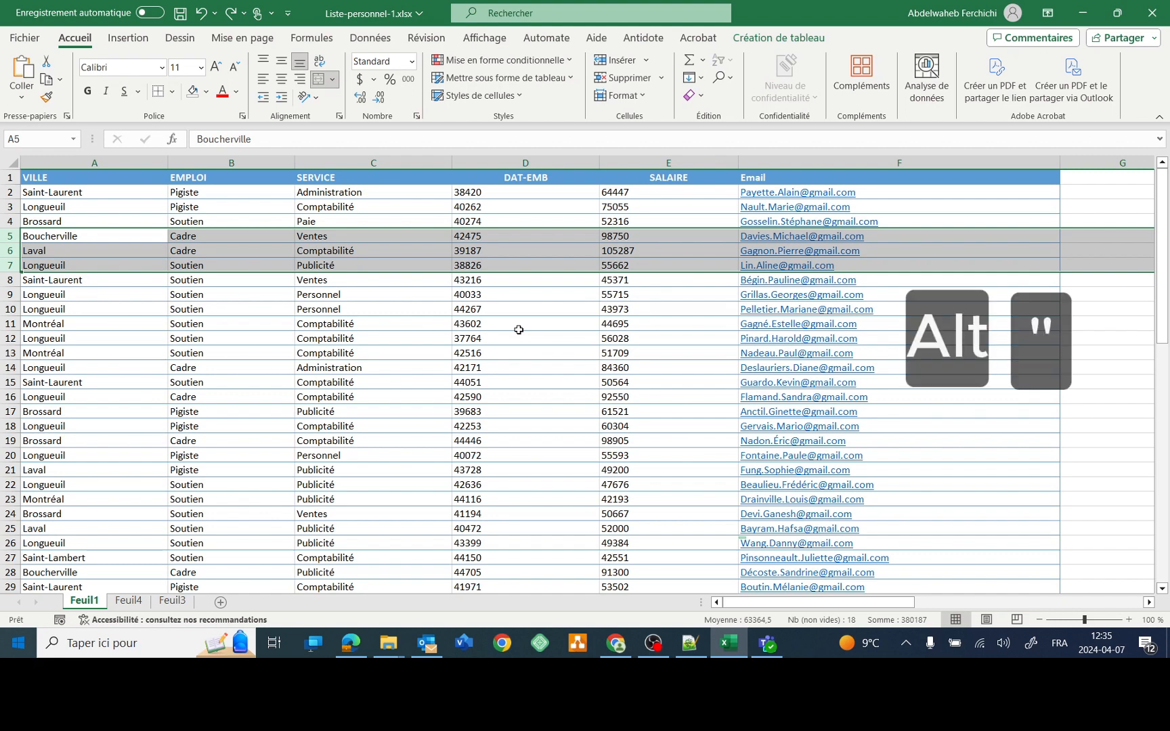
key(ctrl+9)
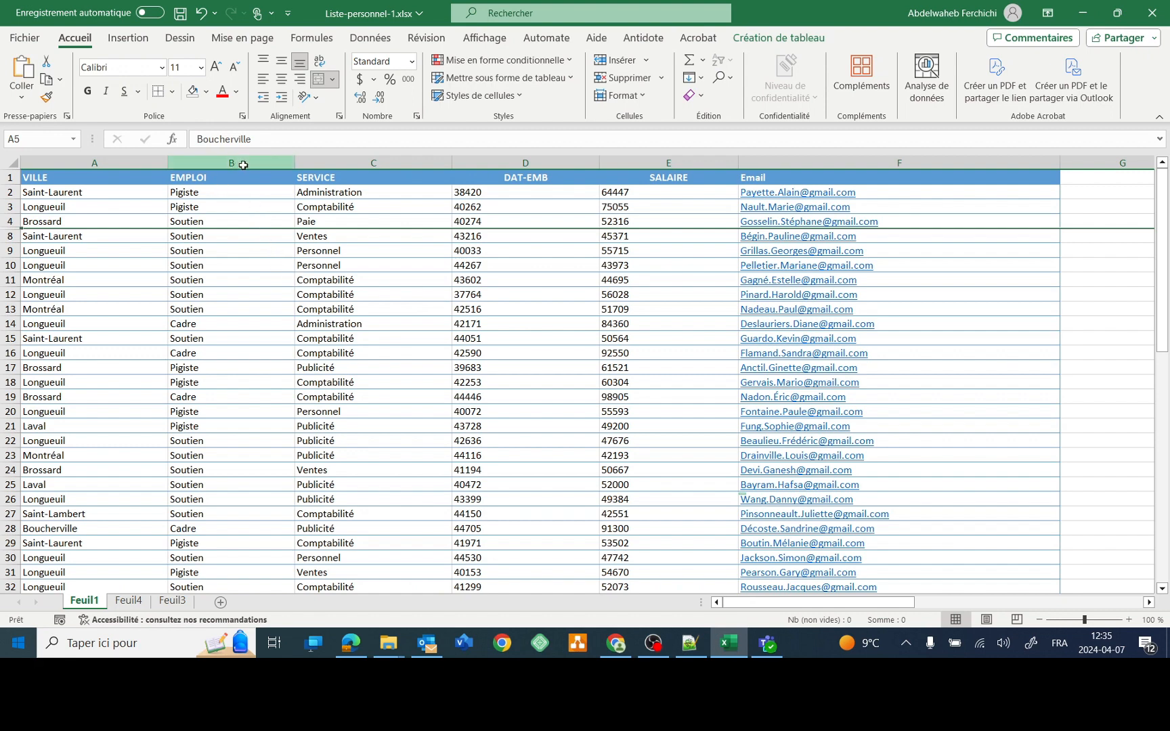
- Hide columns B and C (EMPLOI and SERVICE) with Ctrl+0
drag(243, 162, 332, 164)
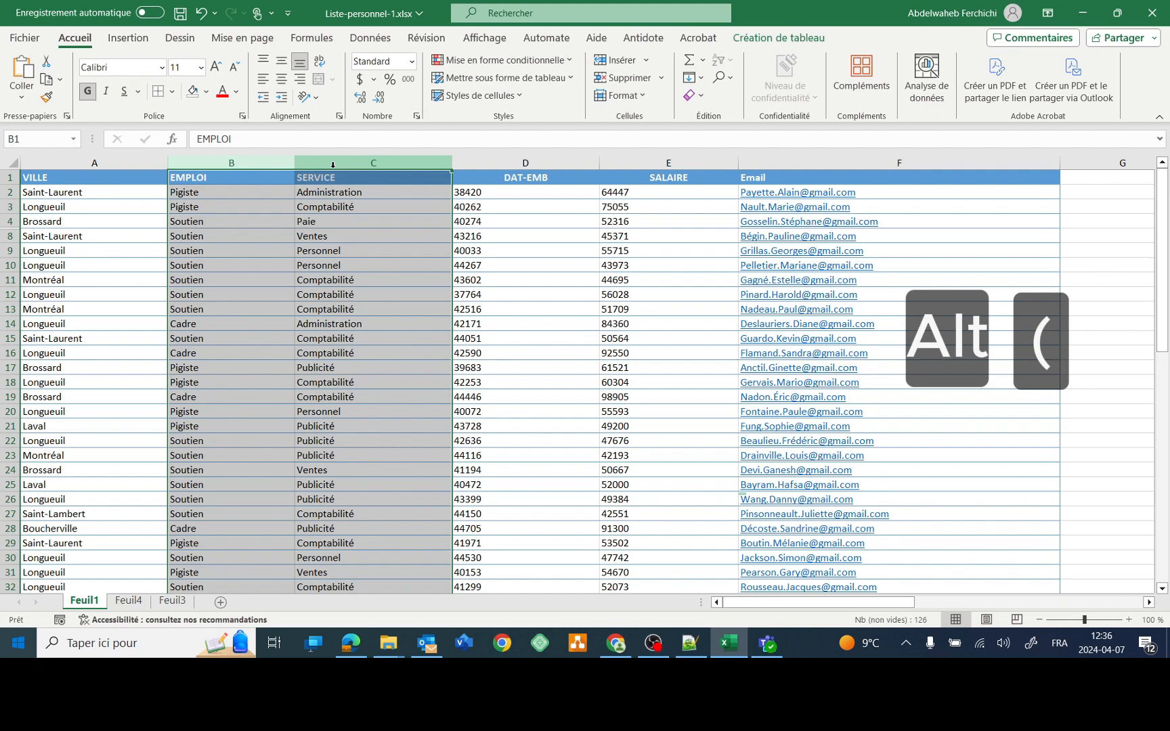
key(ctrl+0)
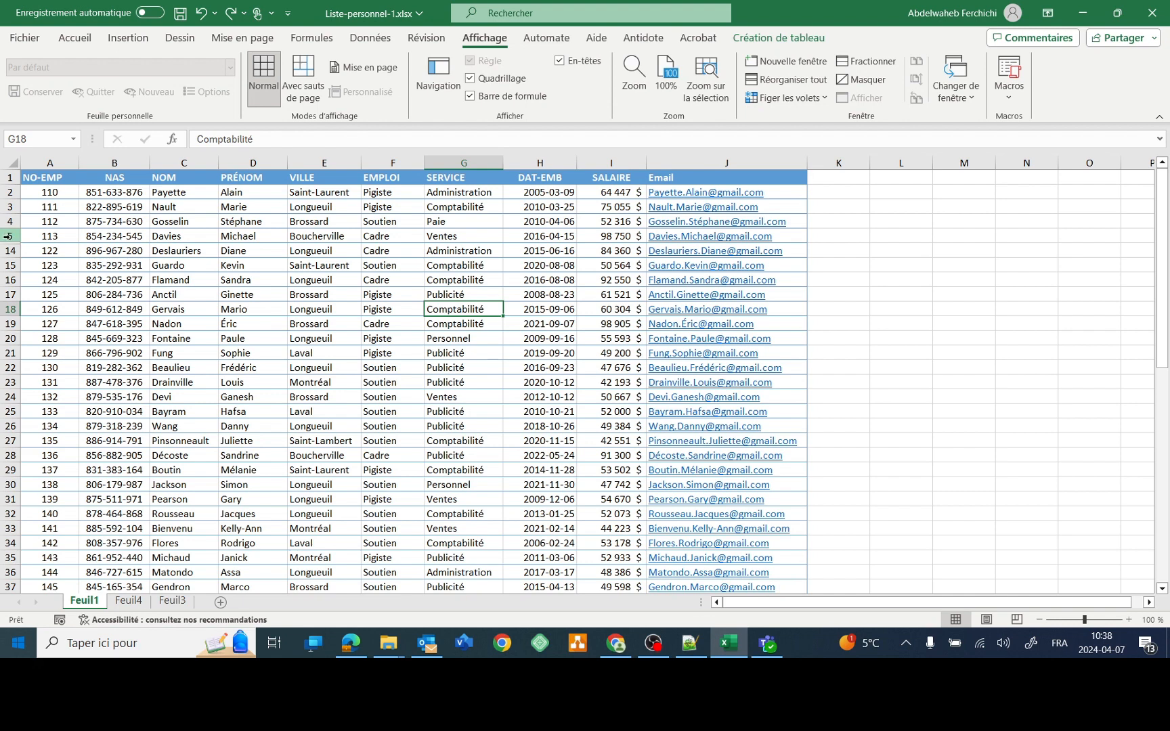
- Delete rows 5 to 14, including the hidden rows, with Ctrl+minus
click(10, 236)
drag(10, 237, 6, 251)
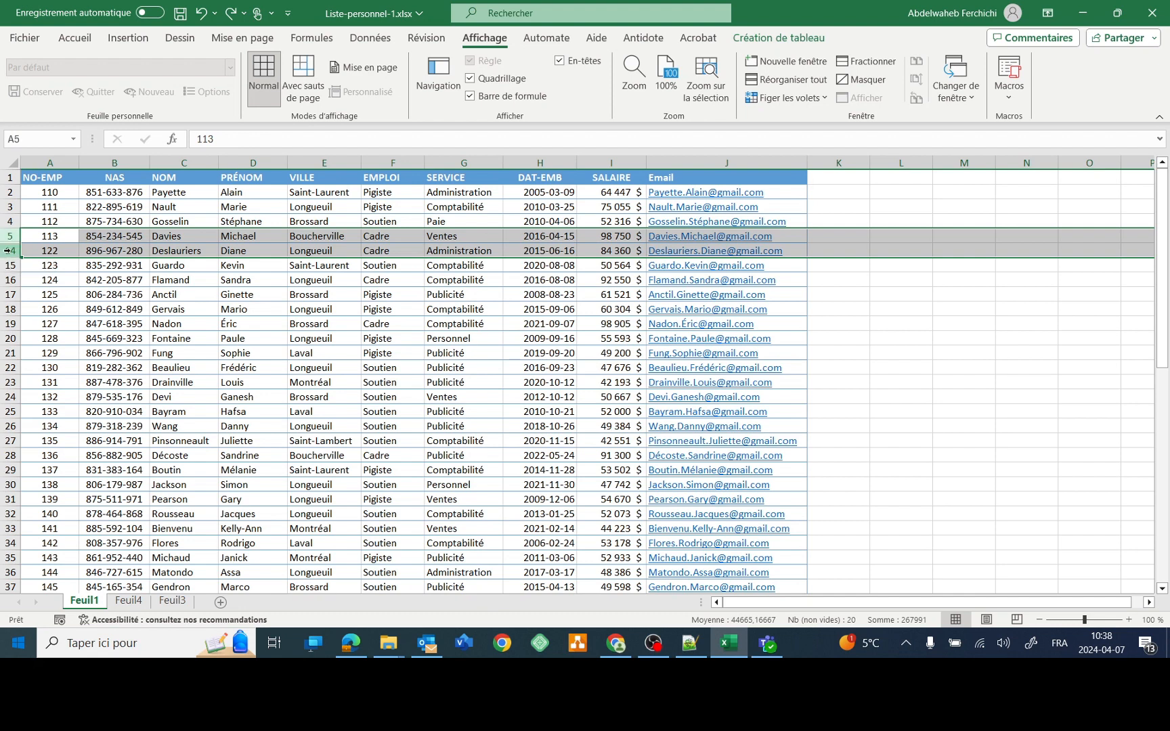
key(ctrl+minus)
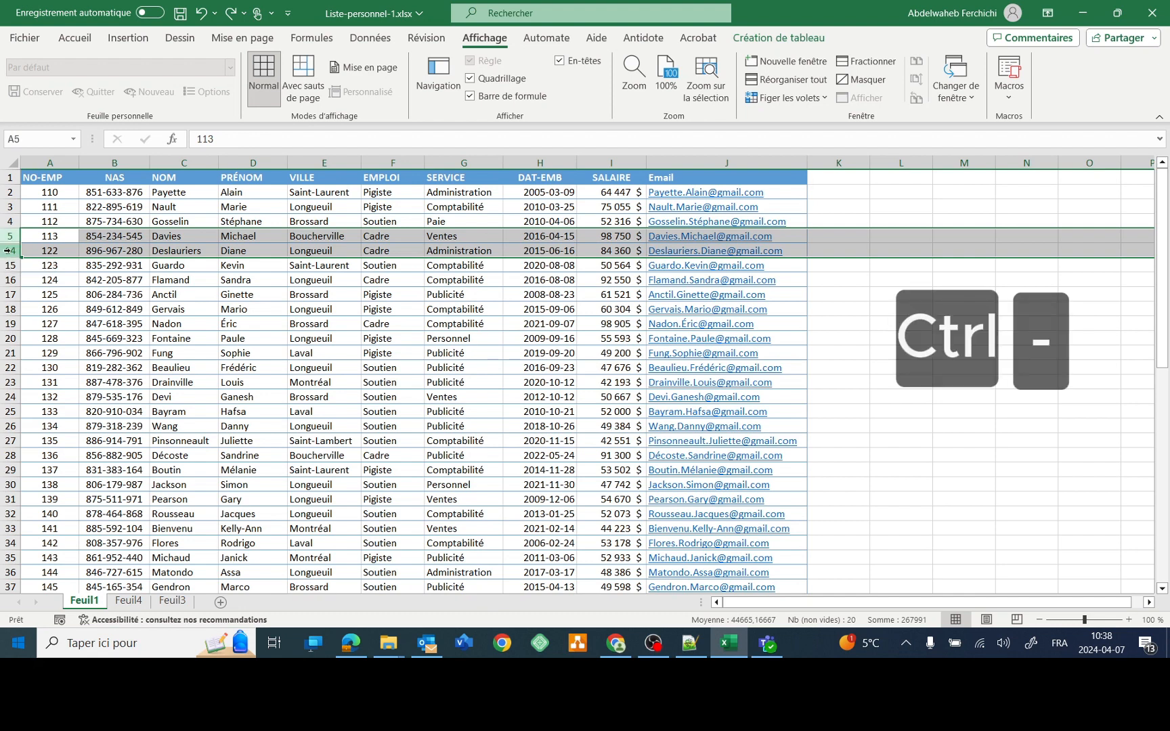
key(ctrl+minus)
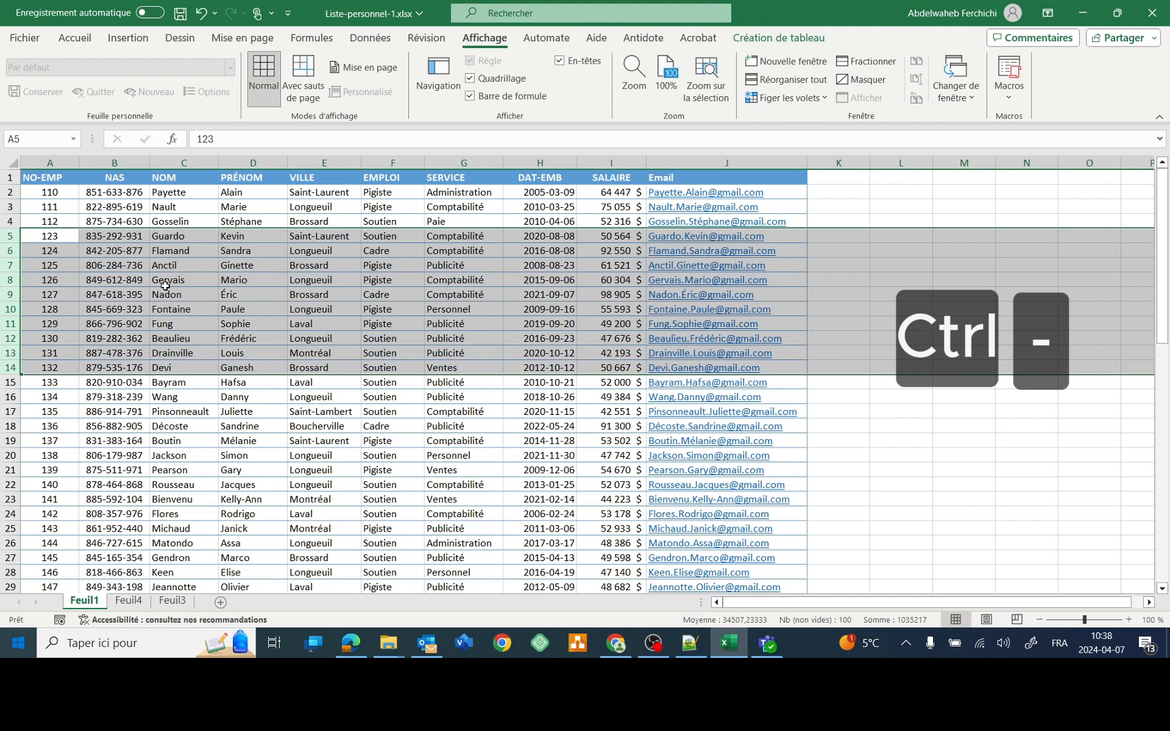
click(209, 221)
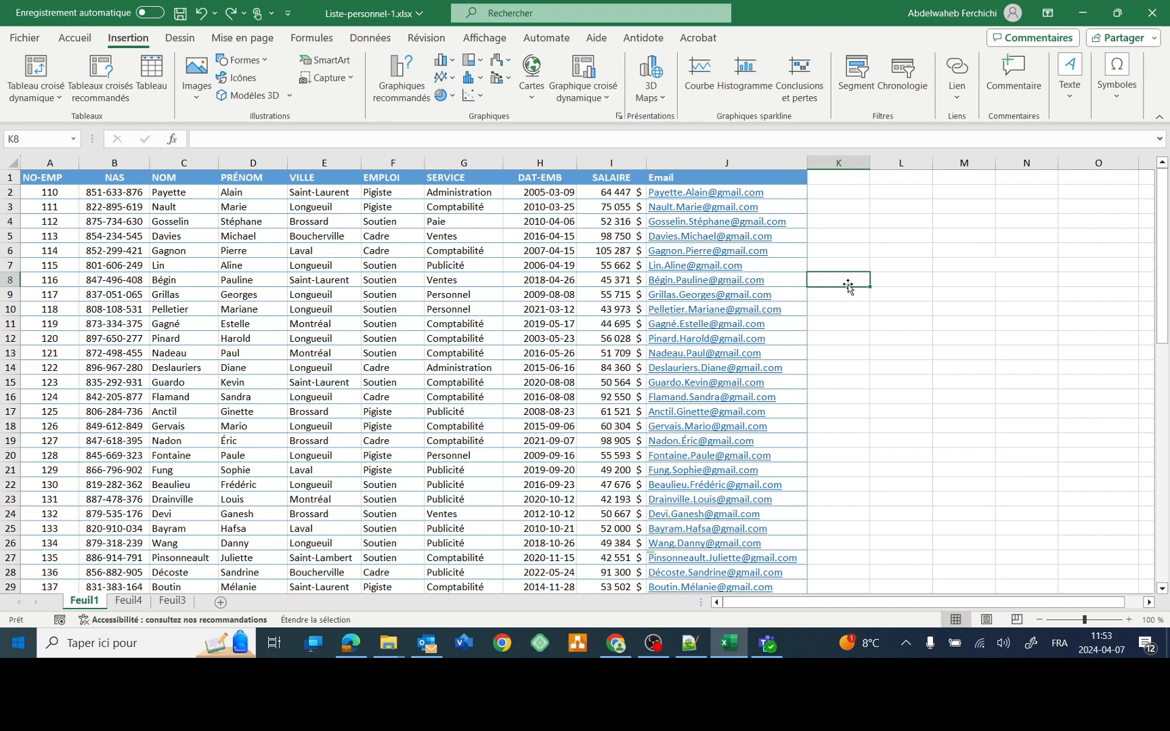
- Show the ribbon KeyTips and switch to the Mise en page tab
key(alt)
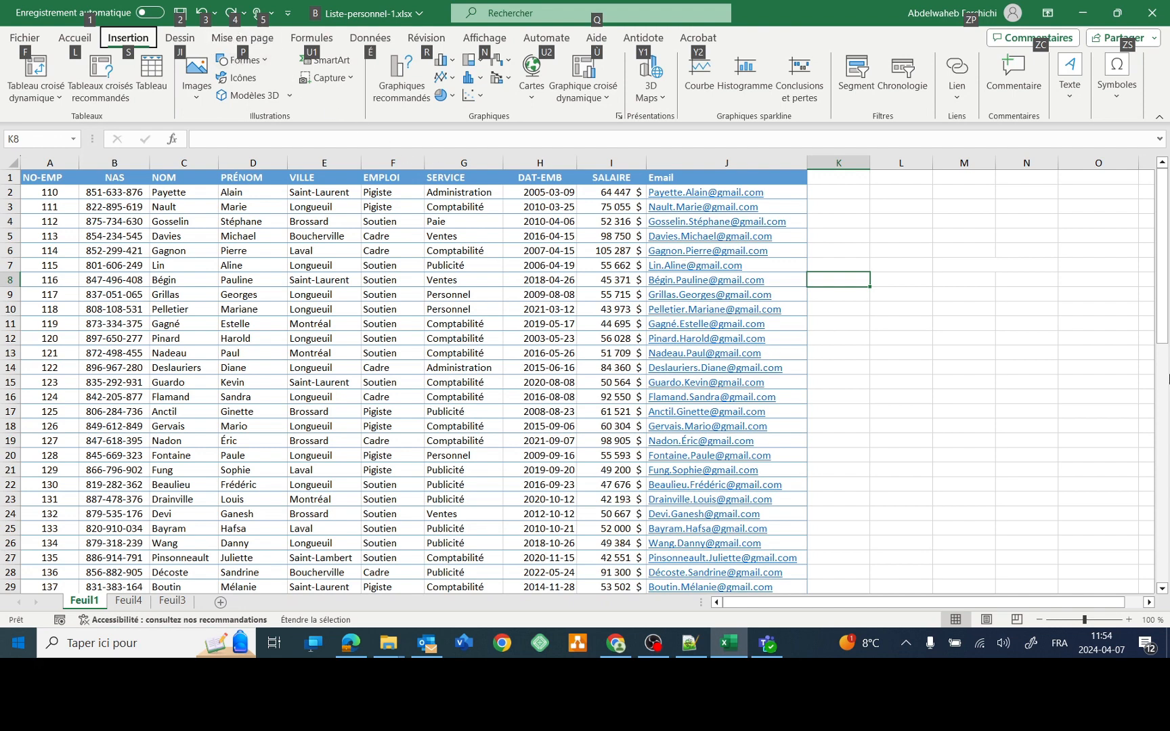
key(p)
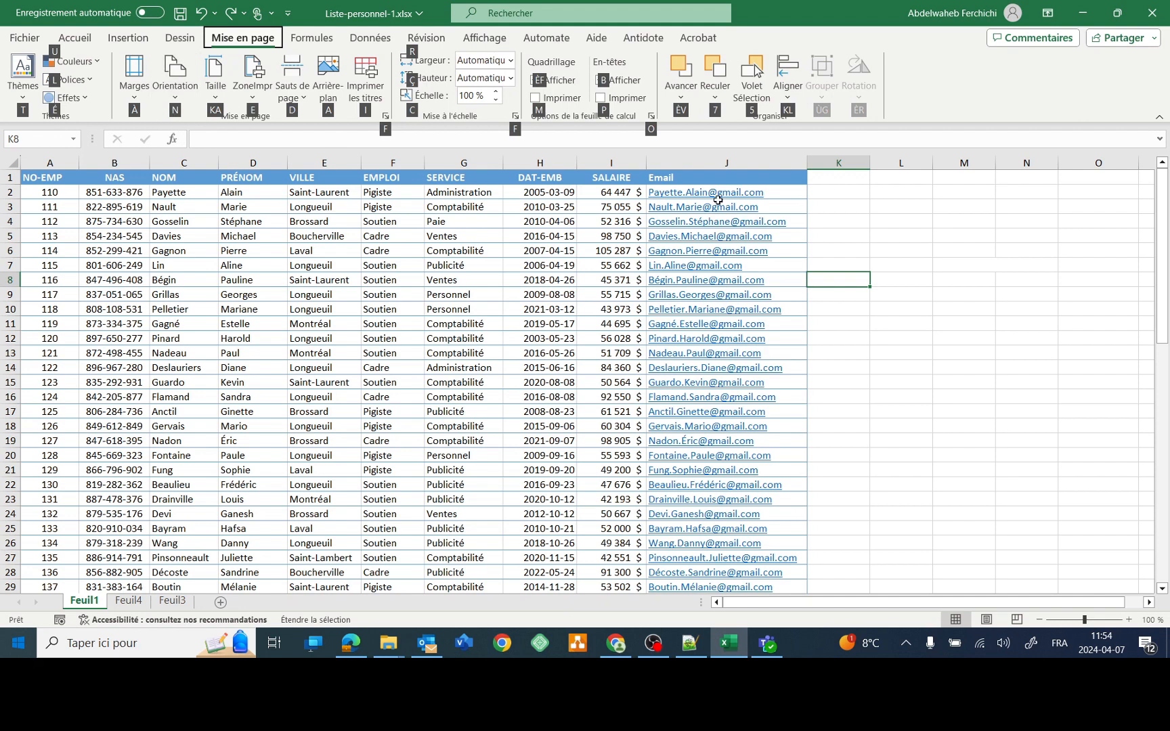
key(n)
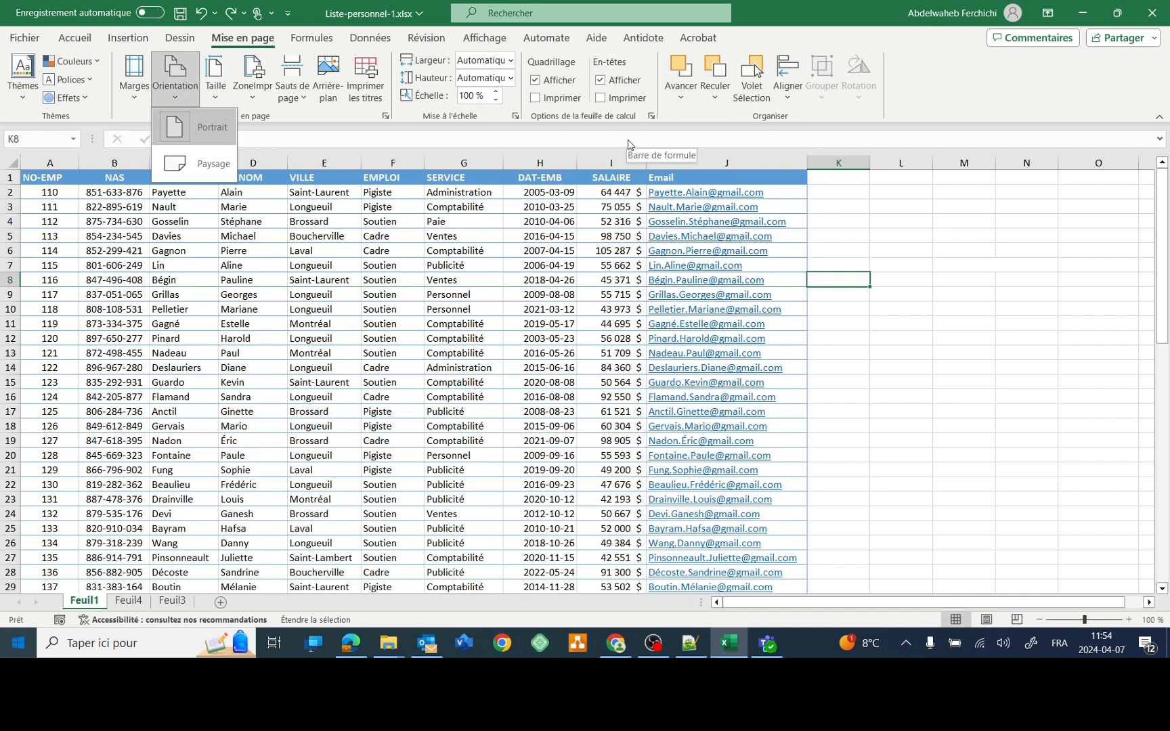
key(Escape)
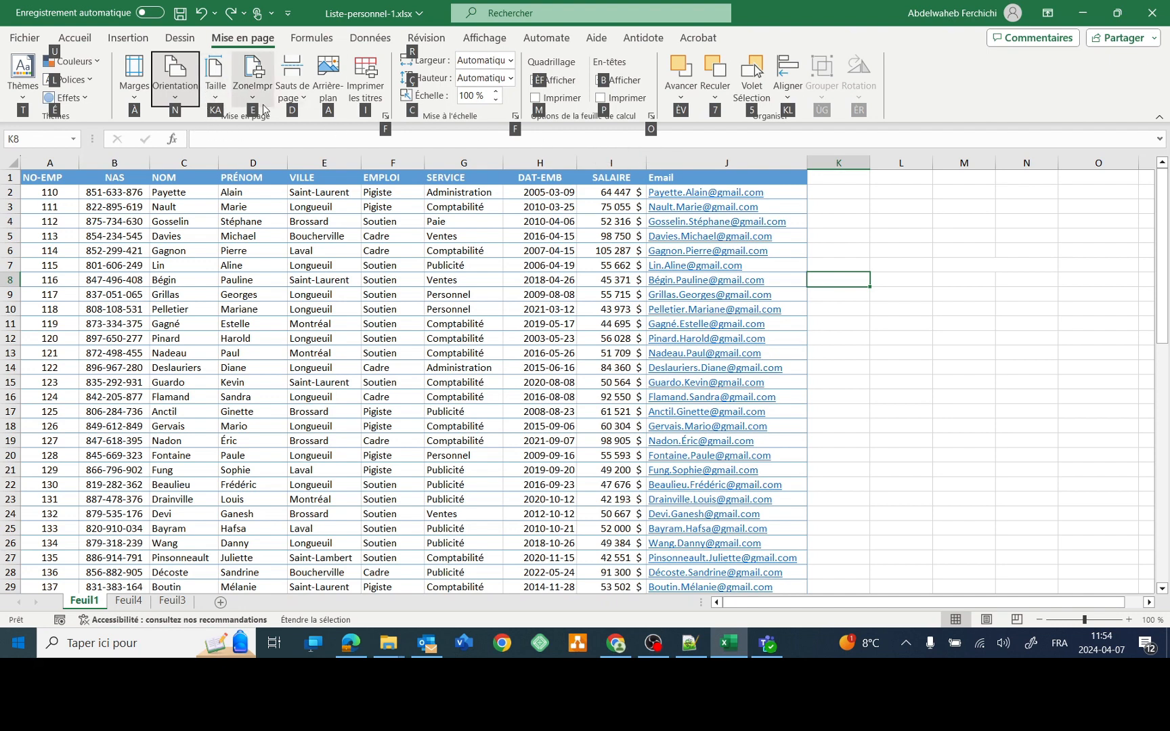
key(k)
key(a)
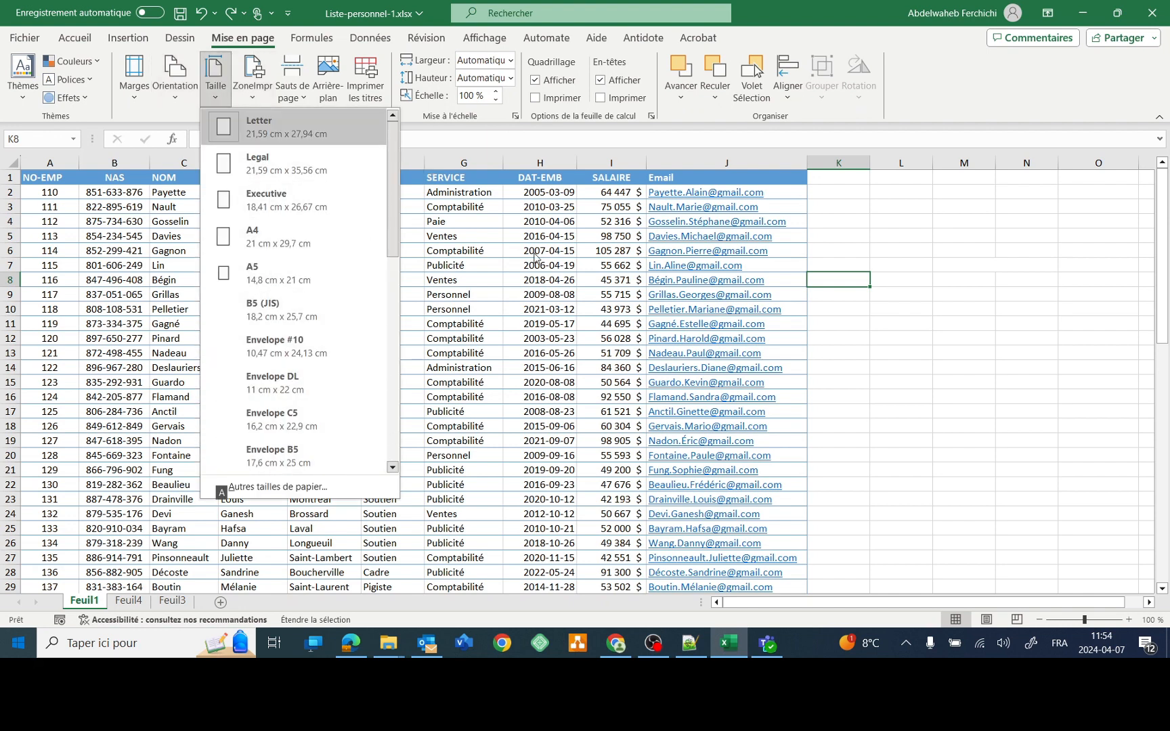
key(Escape)
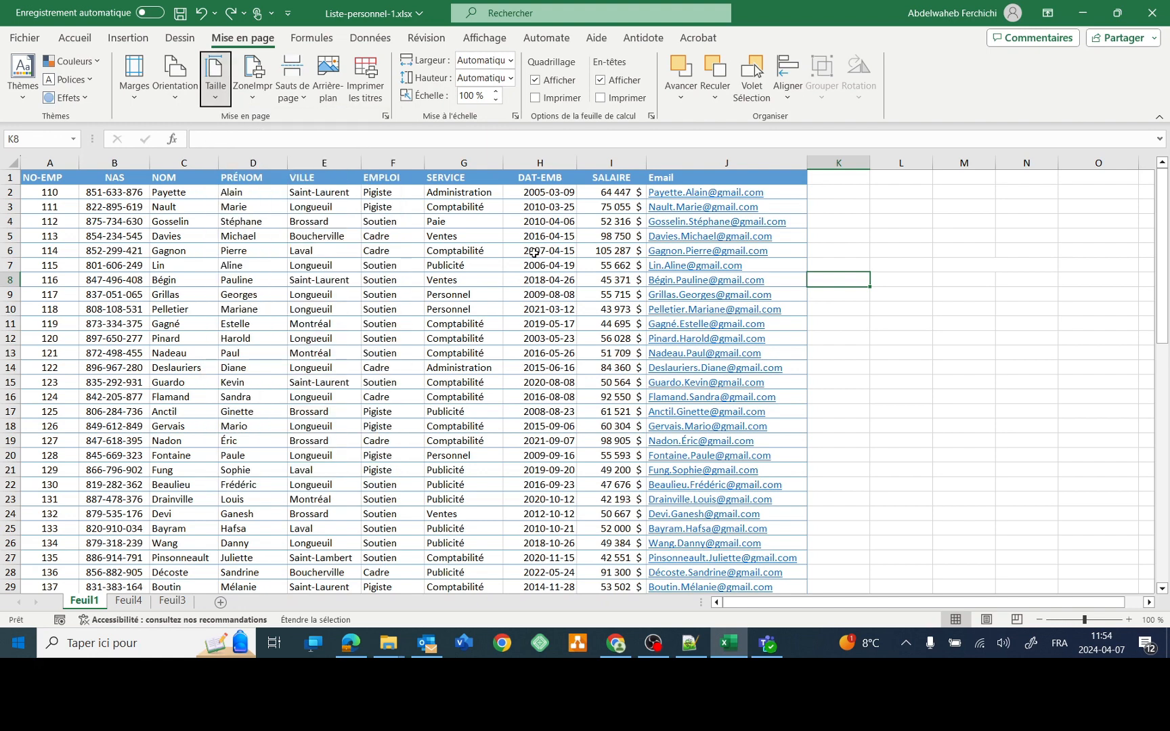